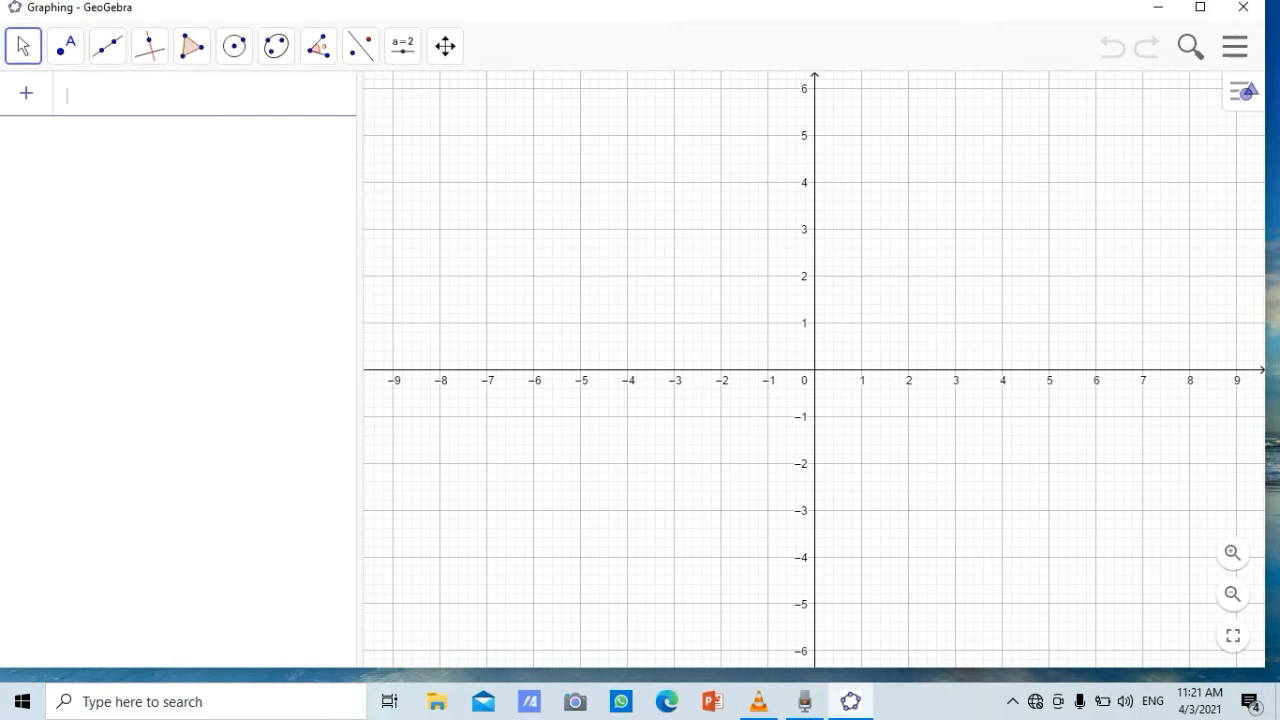
Add a text entry reading "Nilai Maksimum" as the first row of the algebra list
click(26, 93)
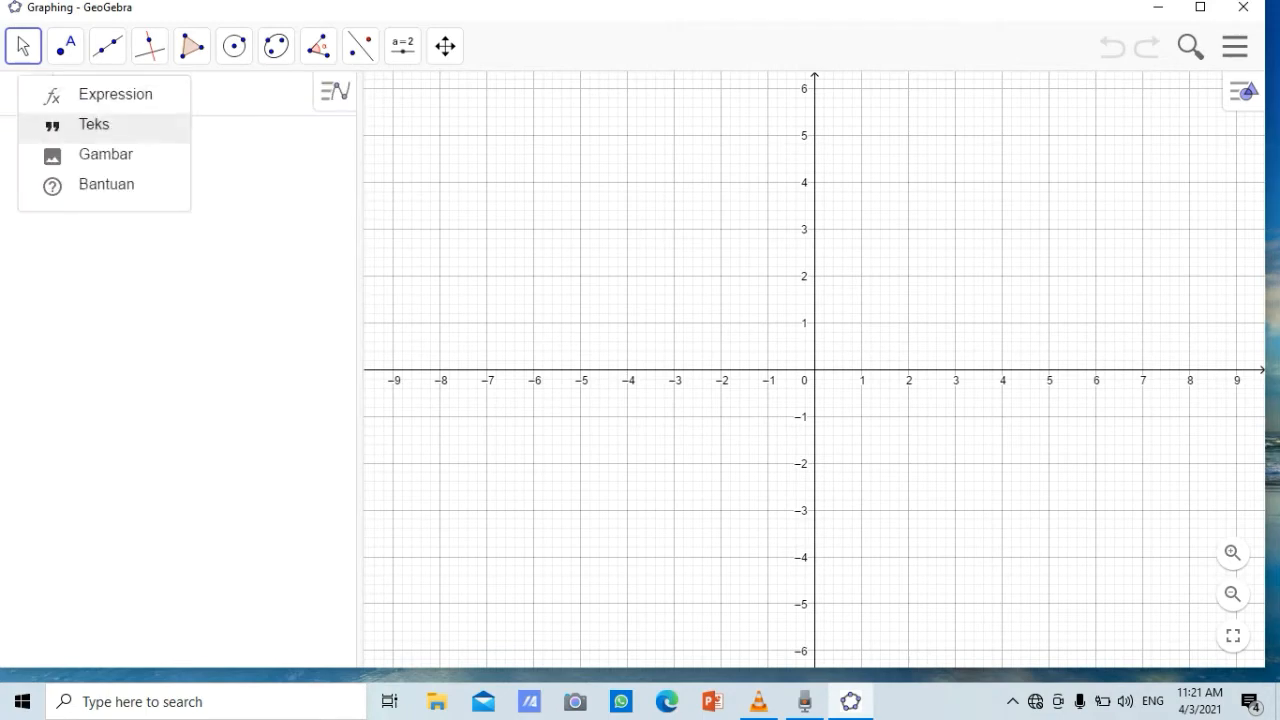
click(94, 125)
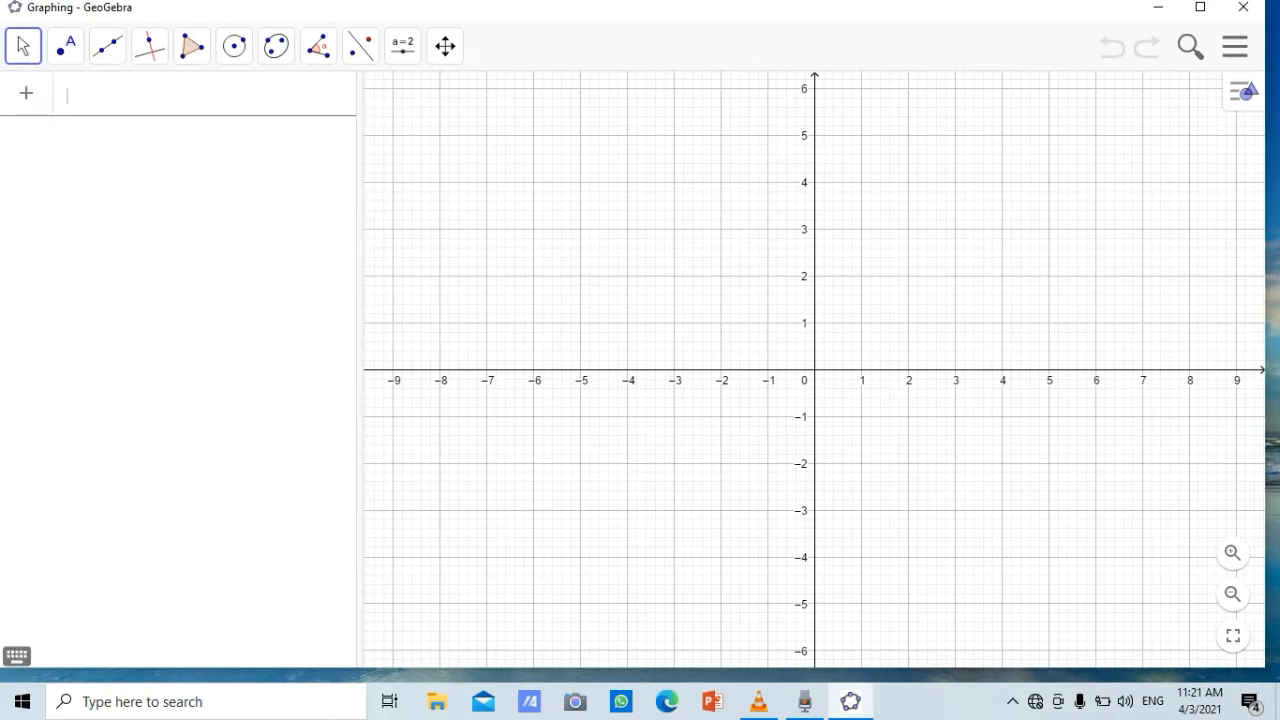
text(Nilai Maksimu)
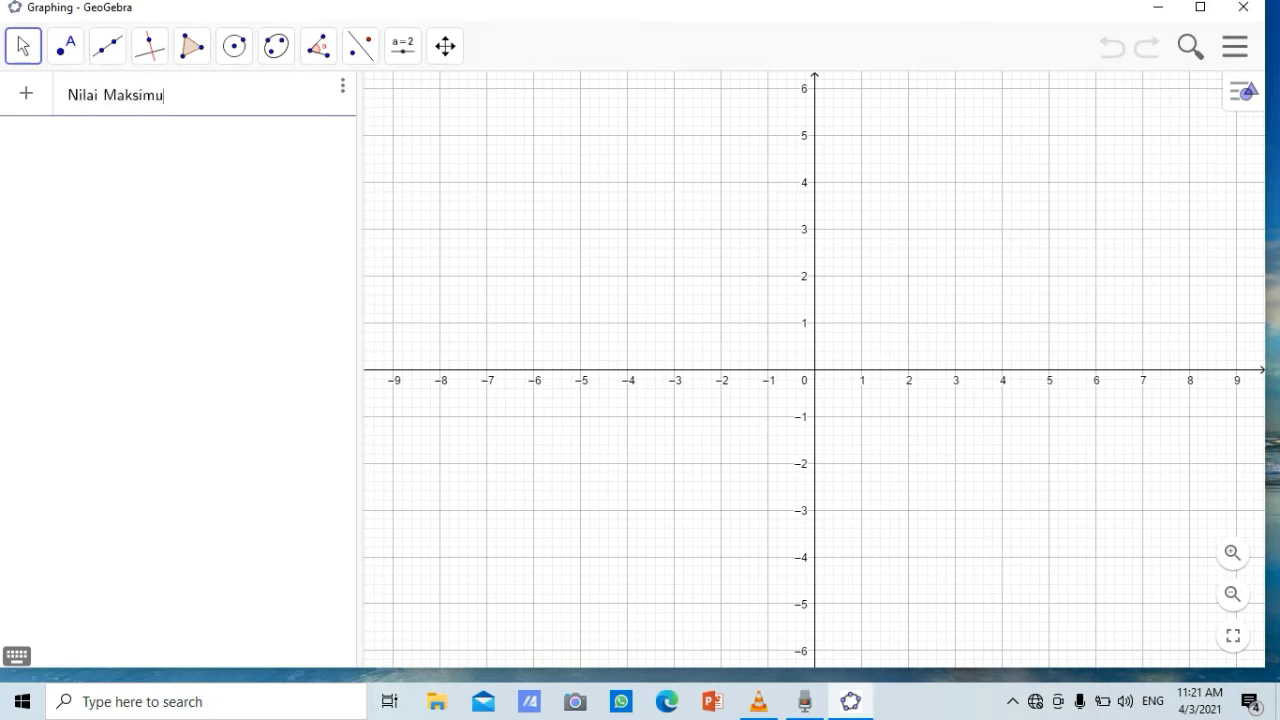
text(m)
key(Return)
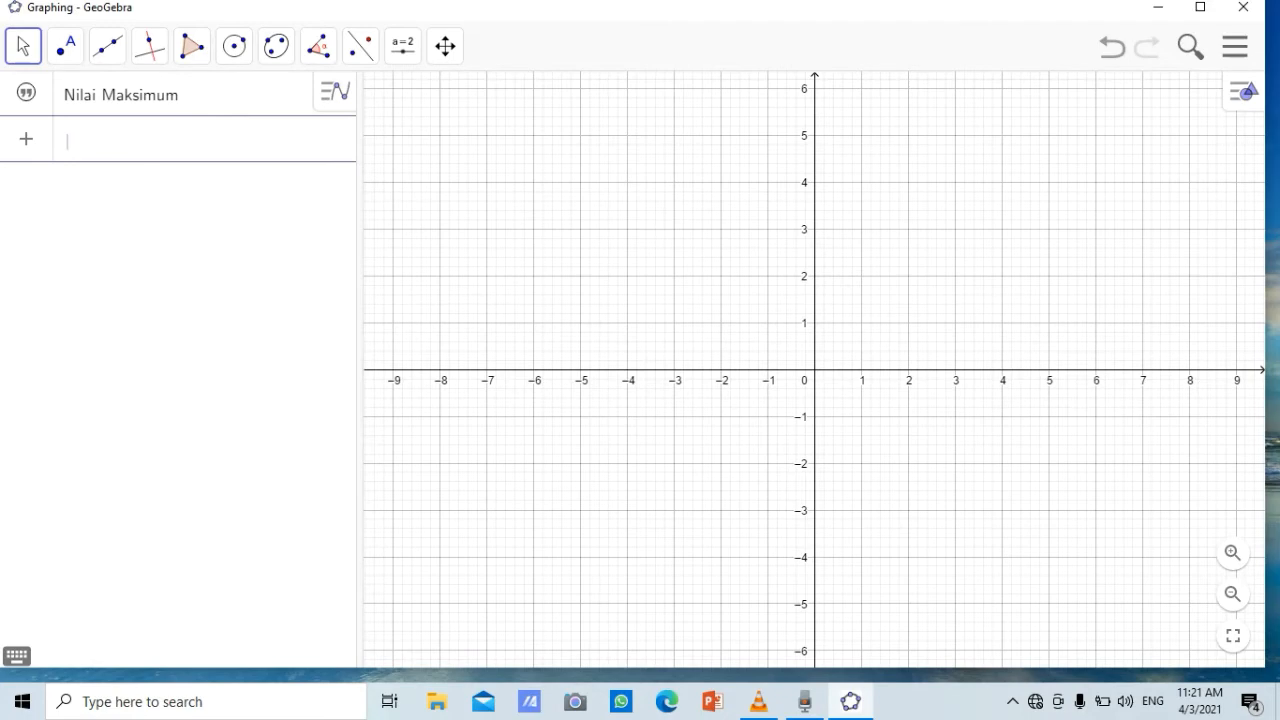
Add the objective function f(x,y) = 1000x + 2000y as an expression below the text entry
click(26, 139)
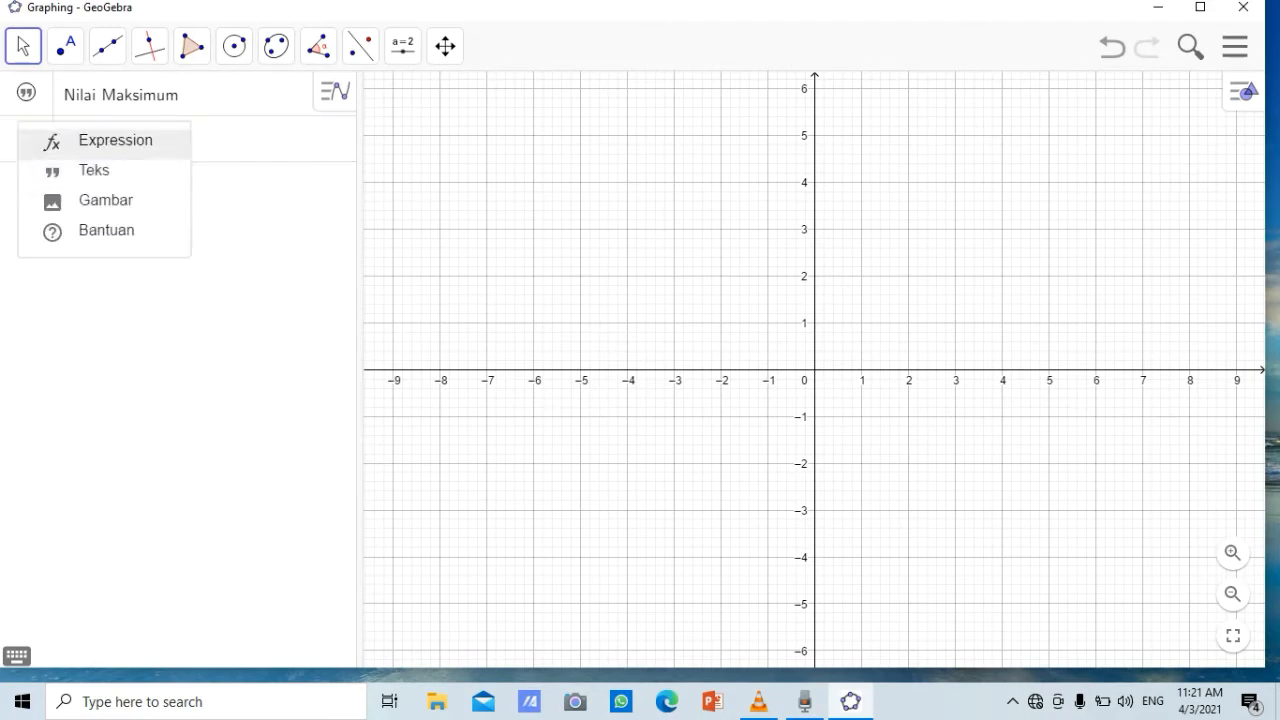
click(115, 141)
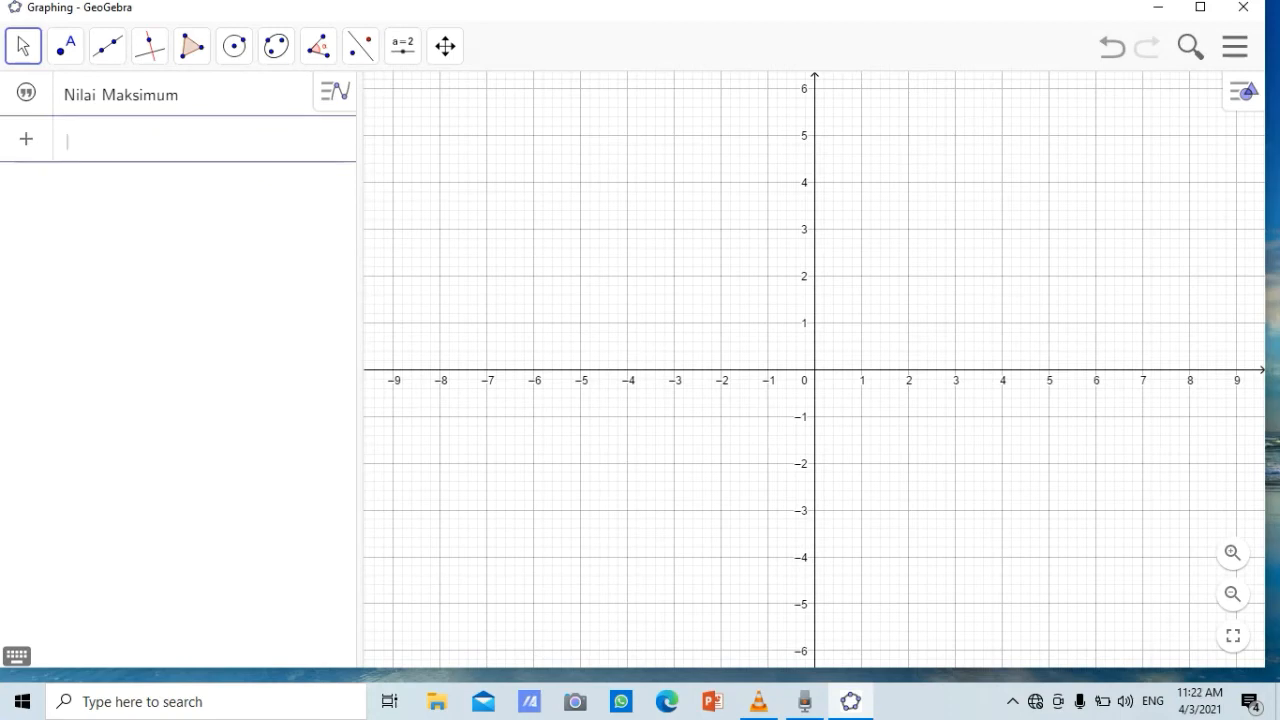
text(f)
text(()
text(x,y)
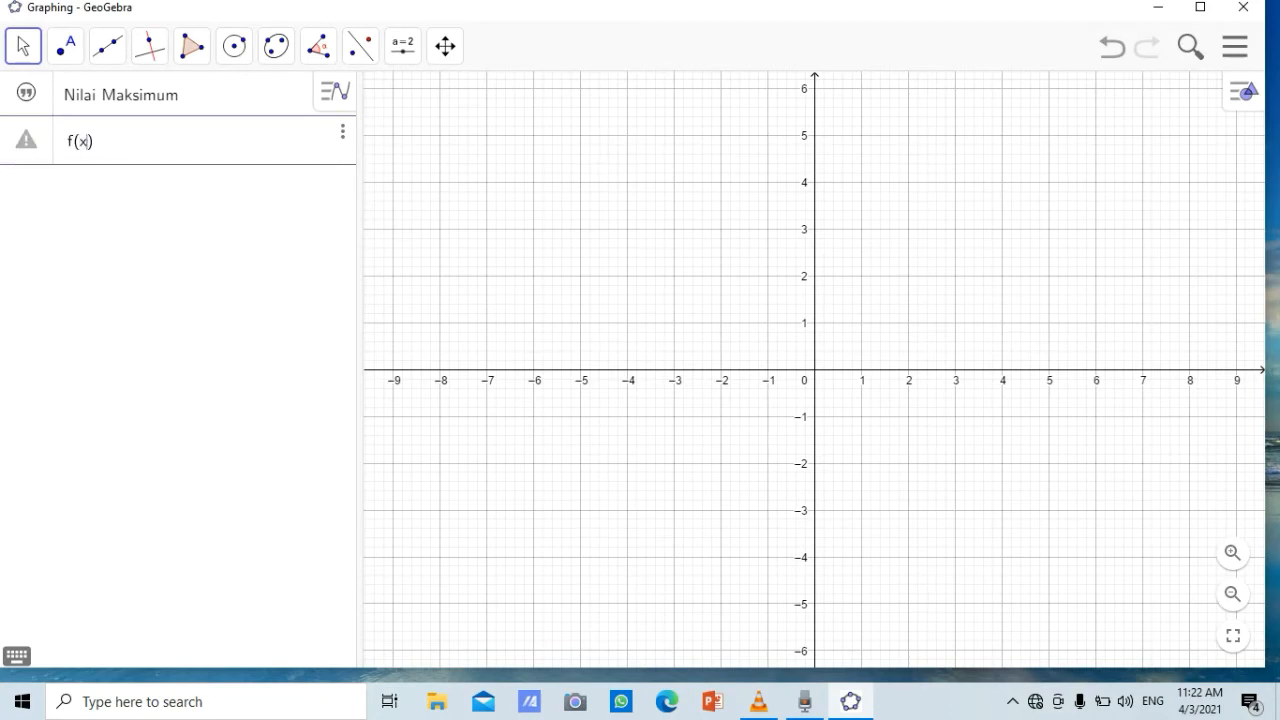
text() = 1000)
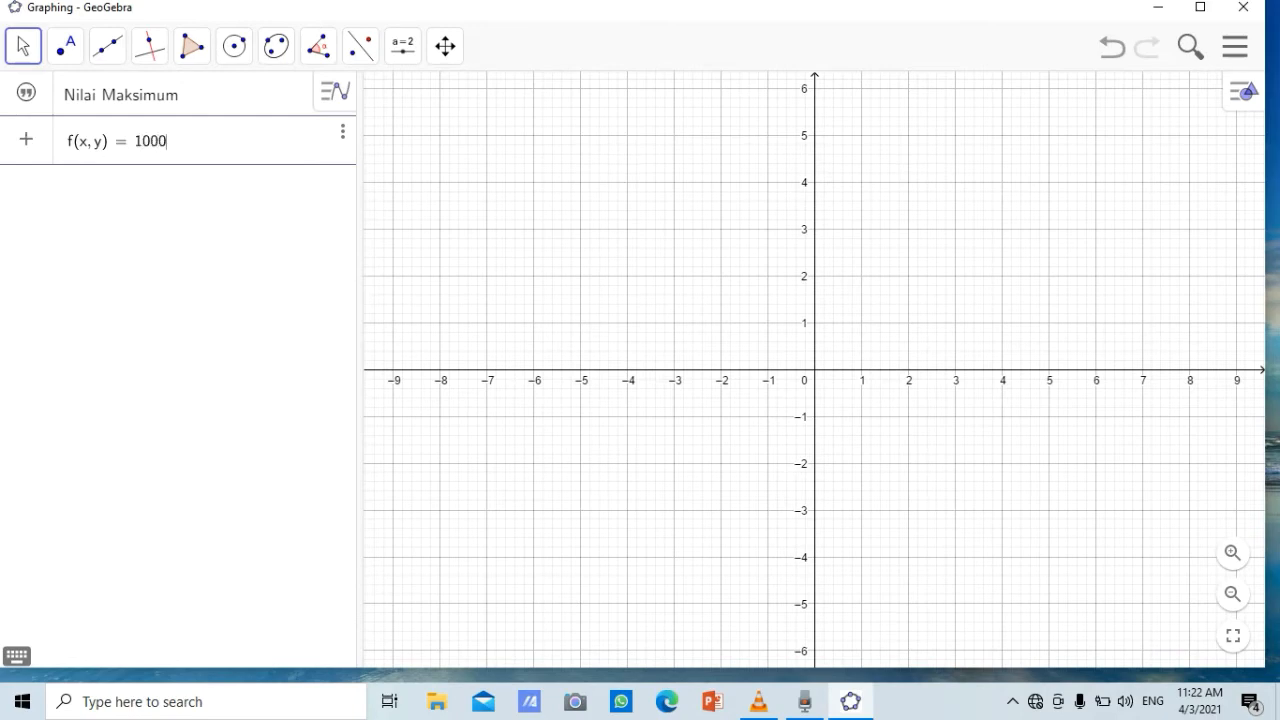
text(x + 2000y)
key(Return)
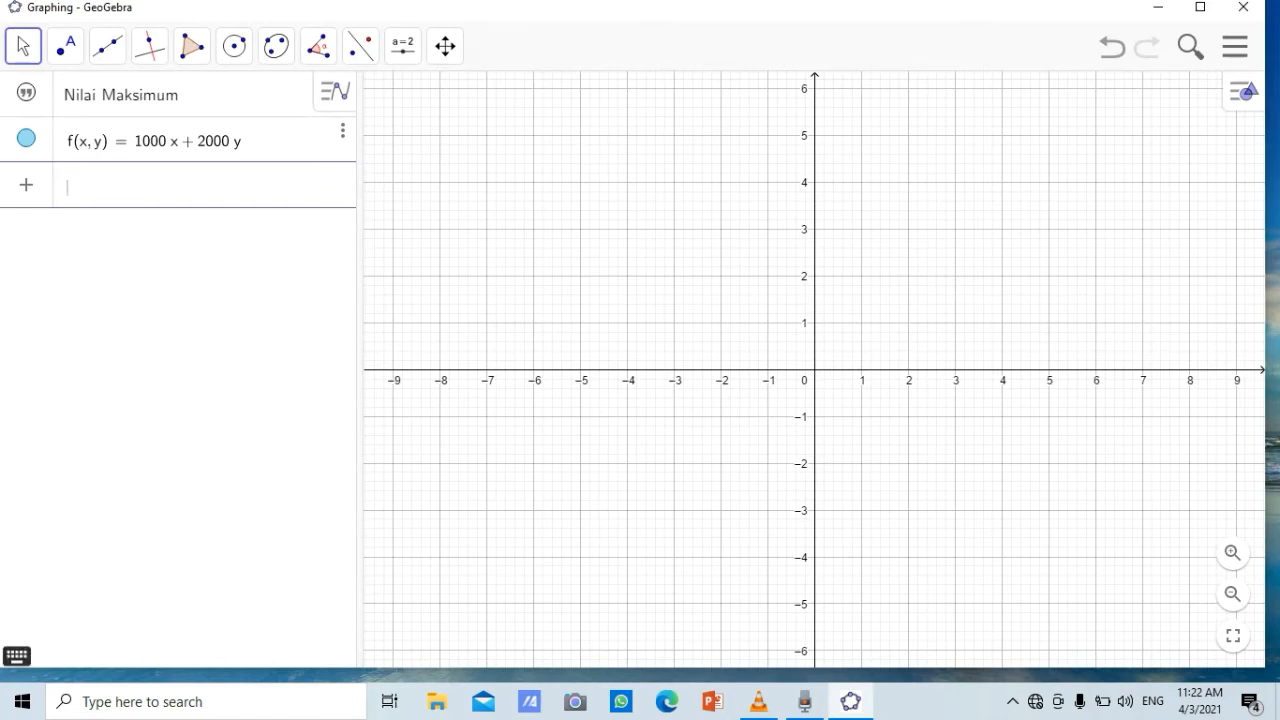
Enter the first constraint line as the equation 4x + 20y = 1760
click(17, 656)
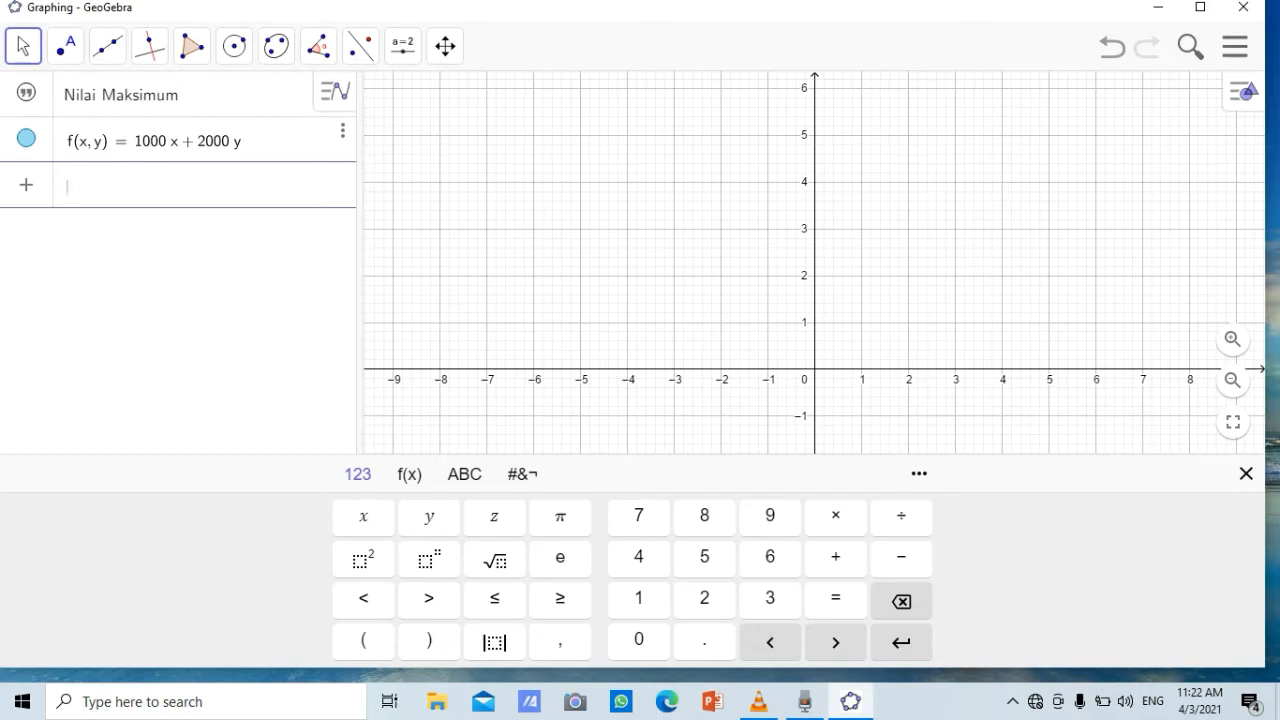
text(4x )
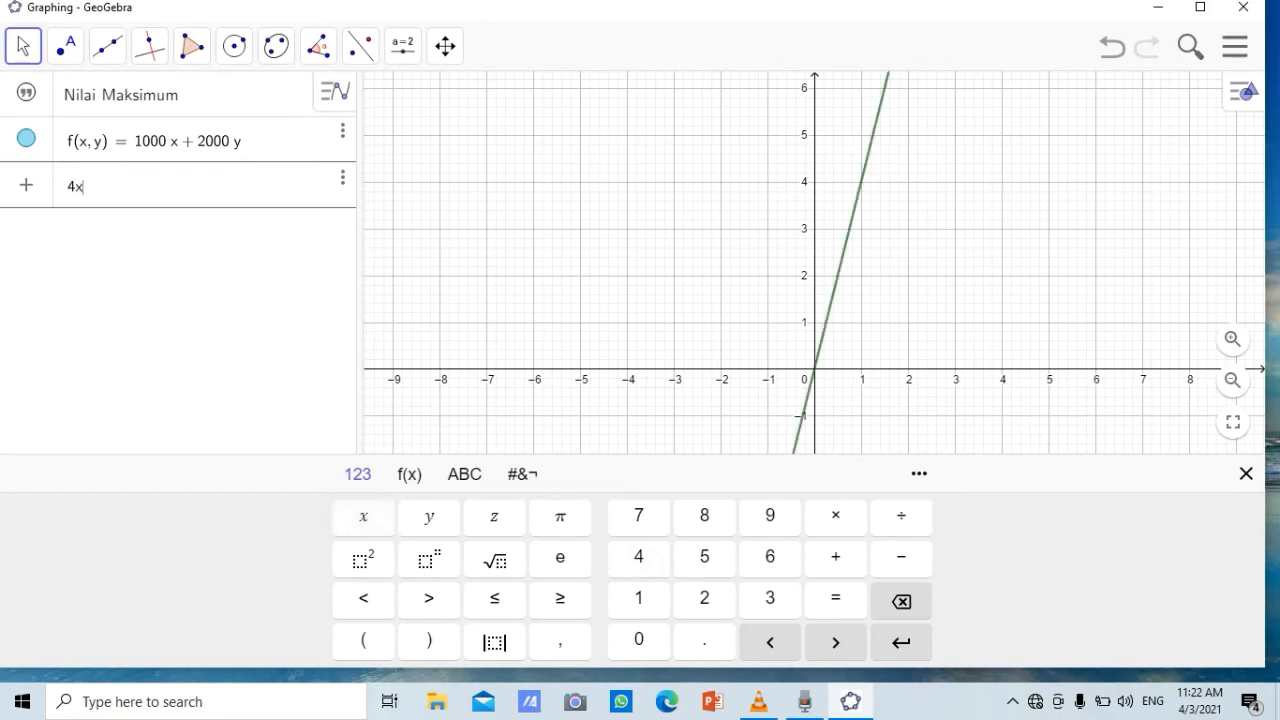
text(+ 2)
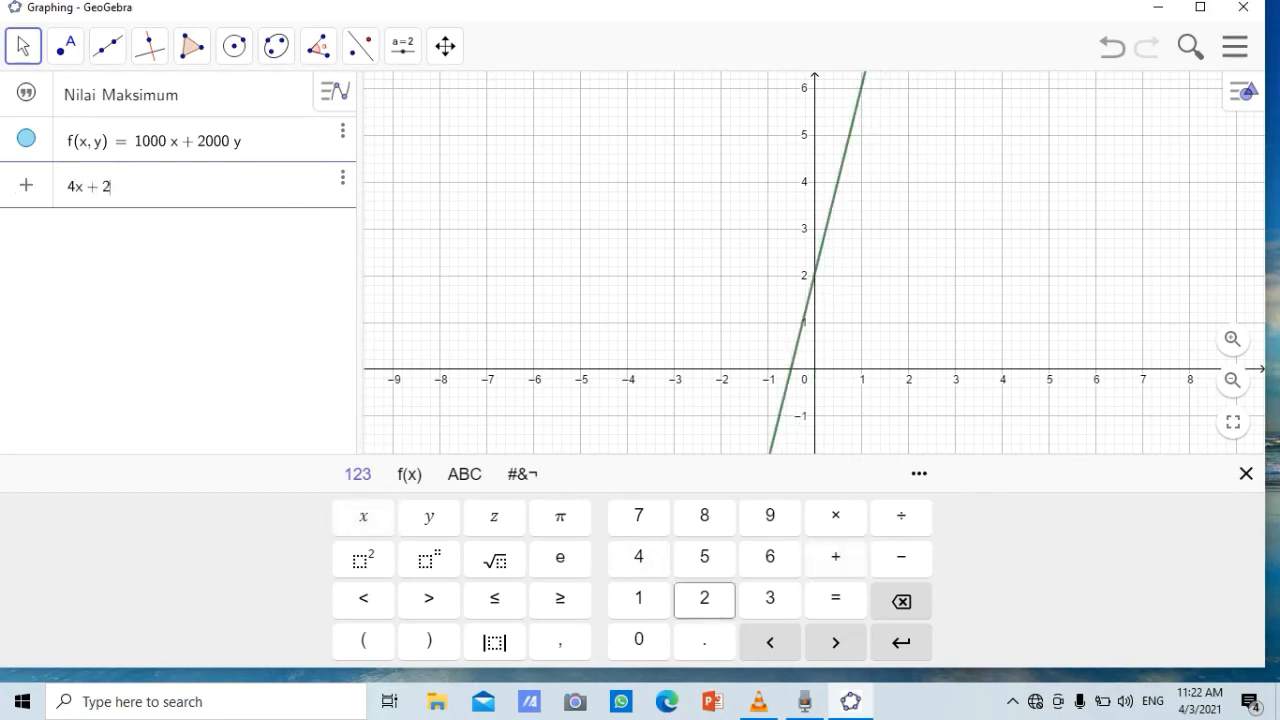
text(0y )
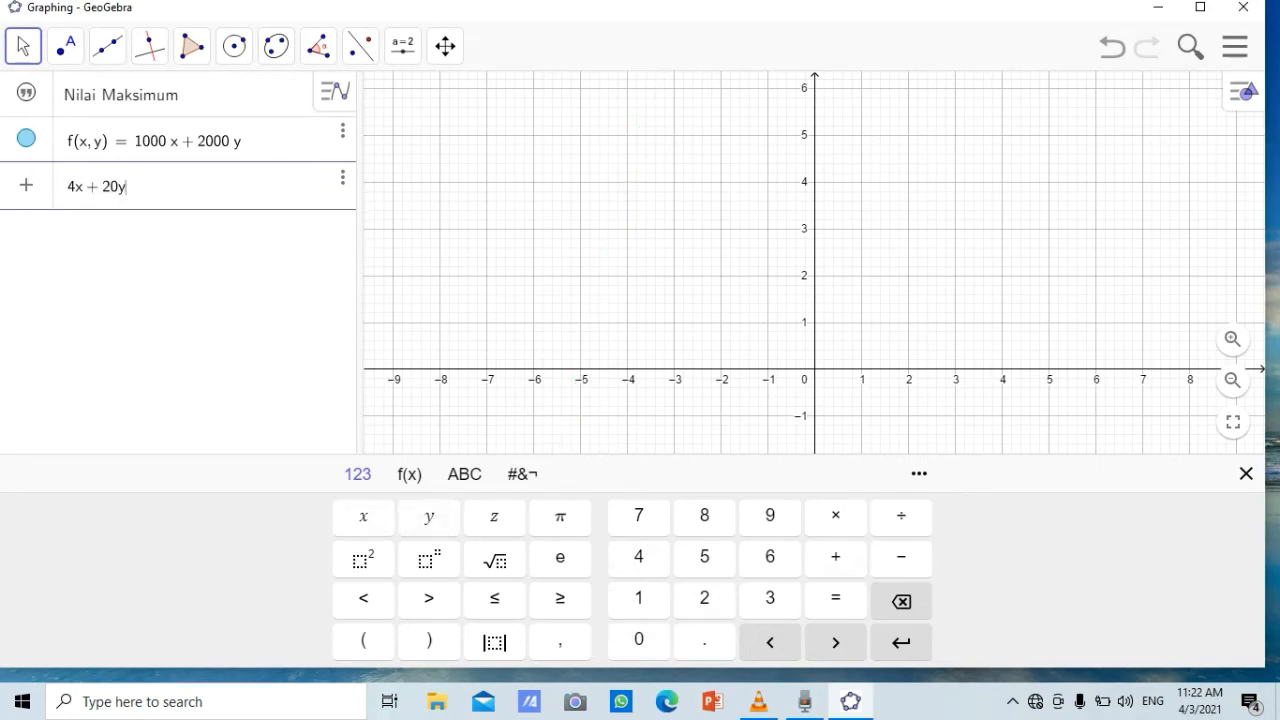
text(=)
text(1)
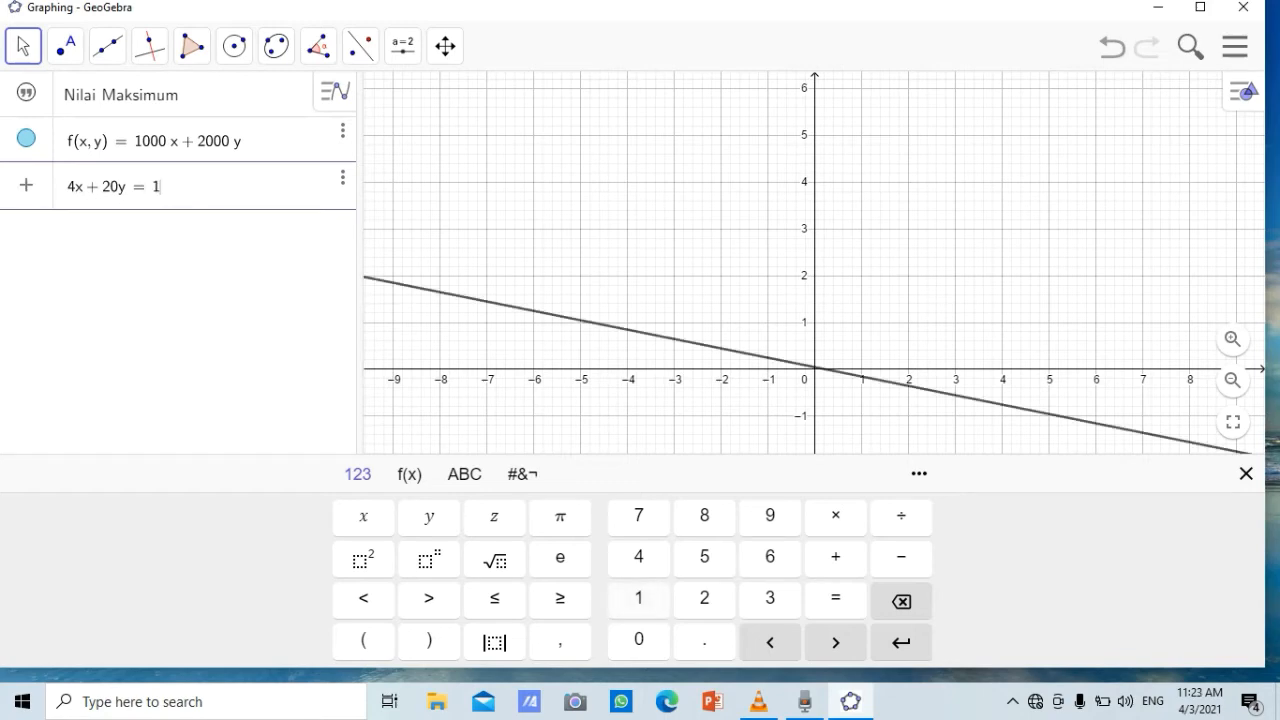
text(76)
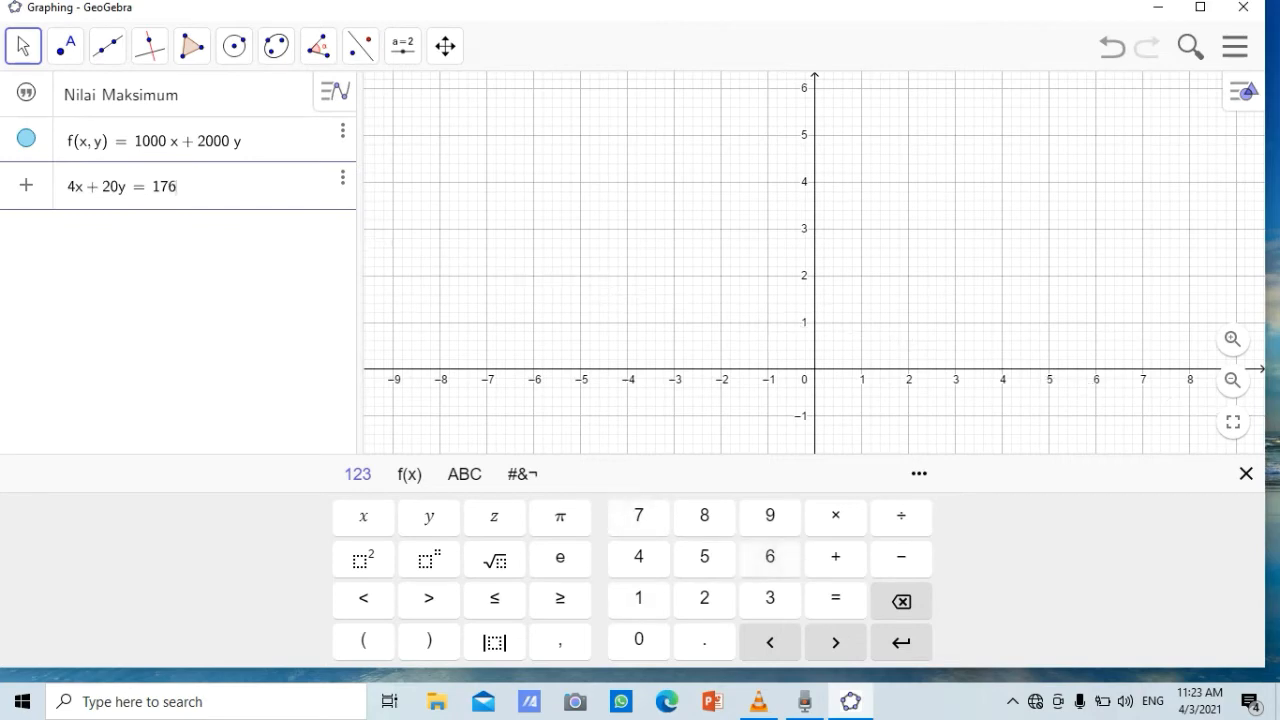
text(0)
key(Return)
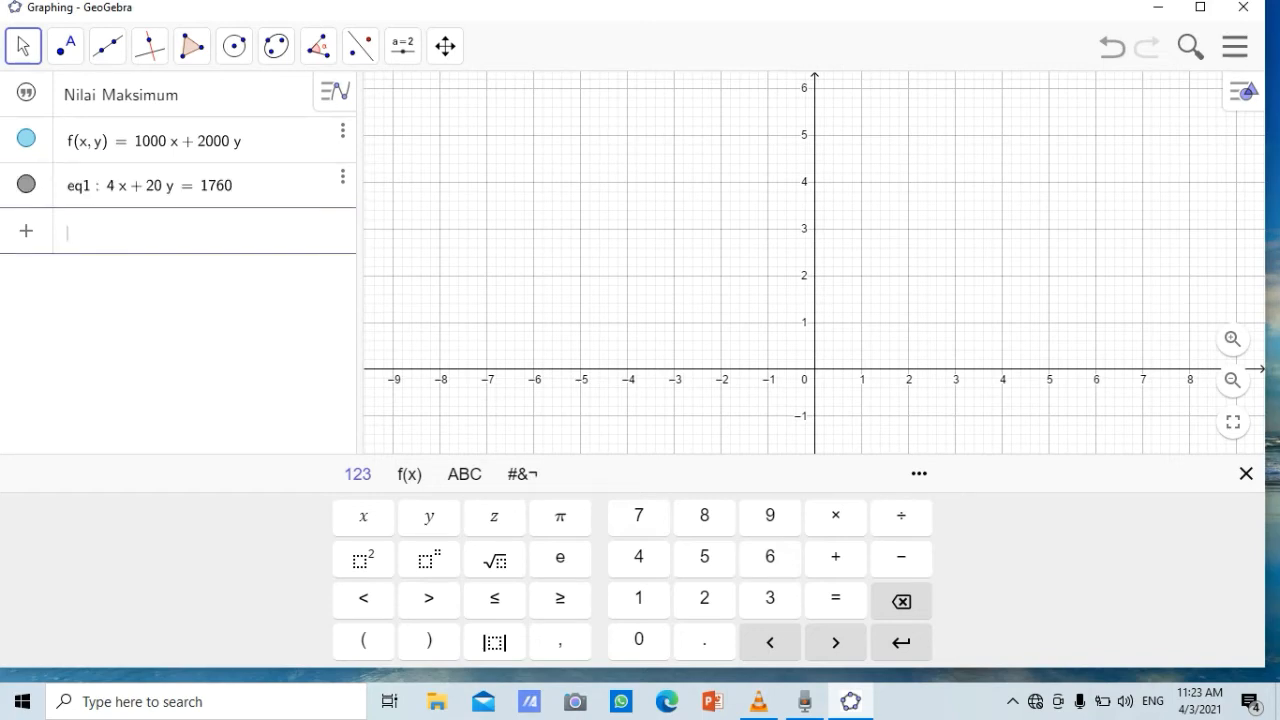
Enter the second constraint line as the equation x + y = 200
text(x )
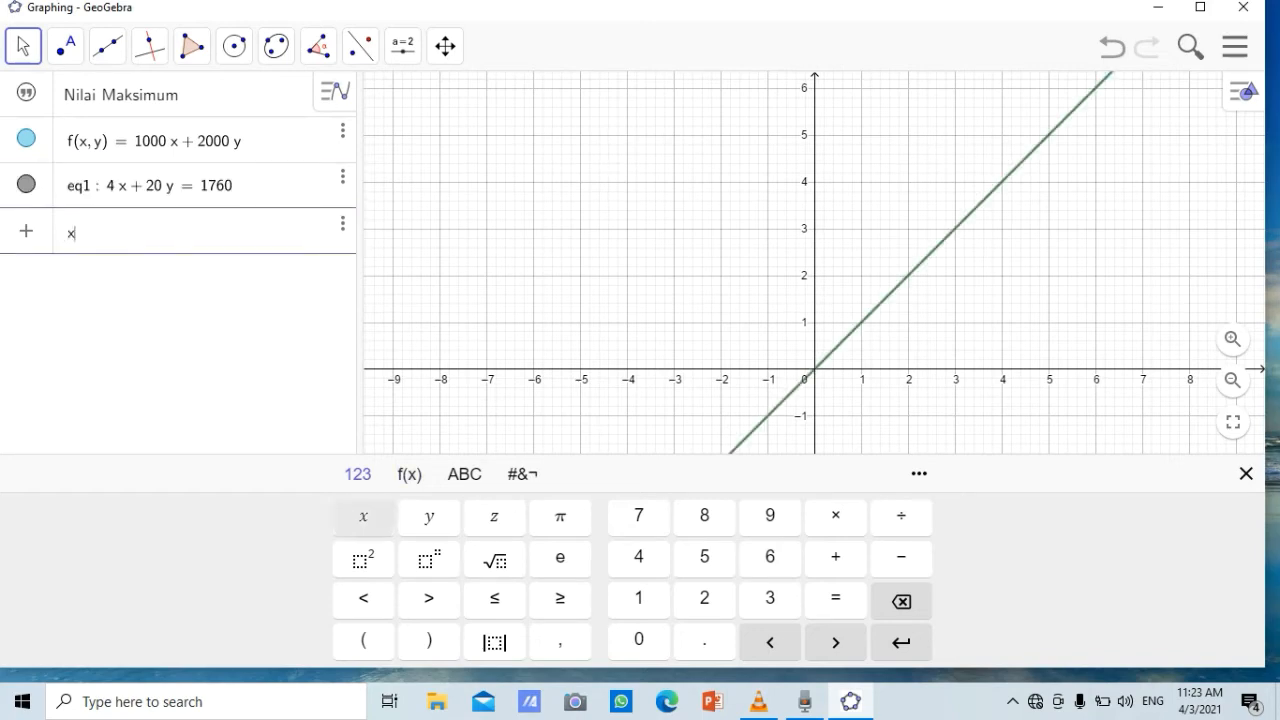
text(+ )
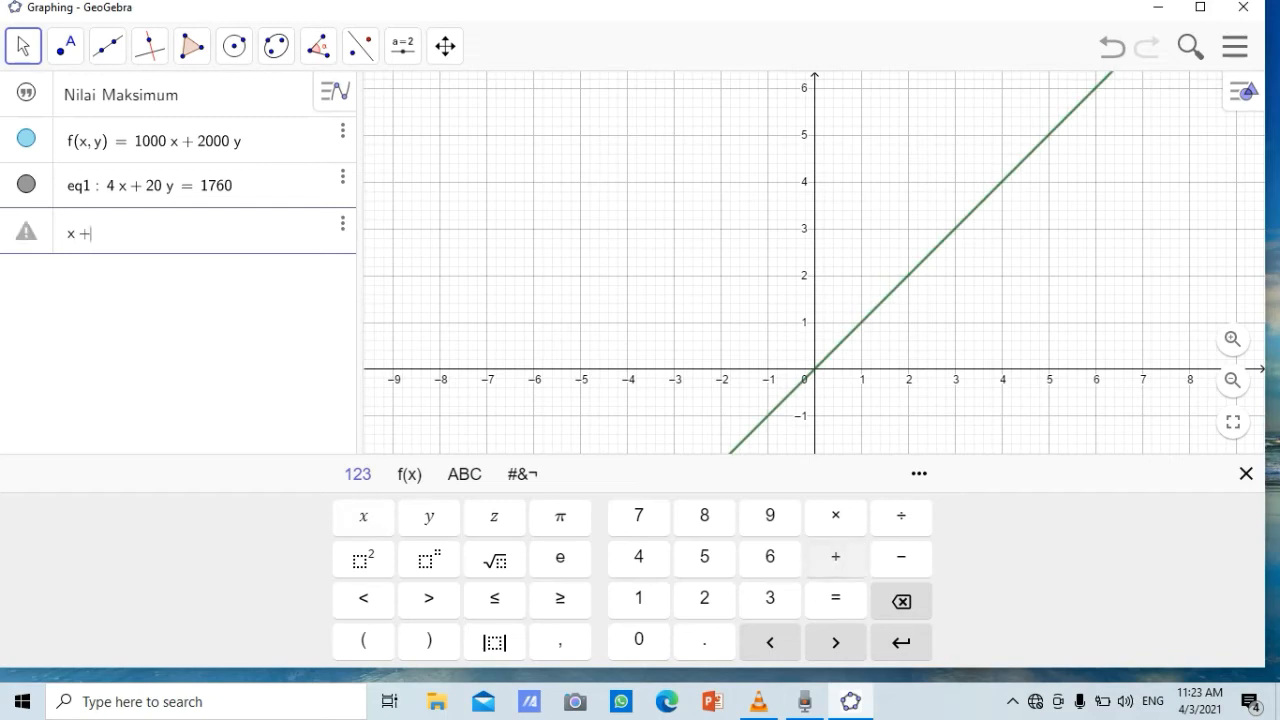
text(y )
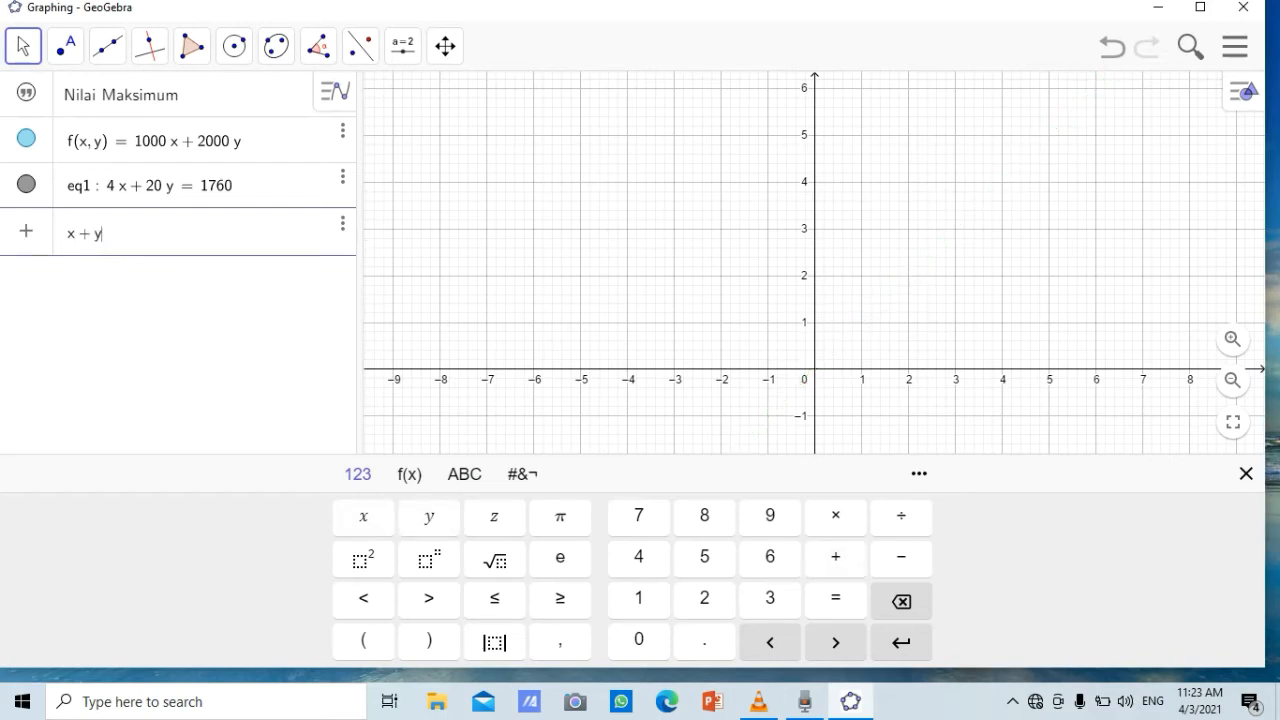
text(= 2)
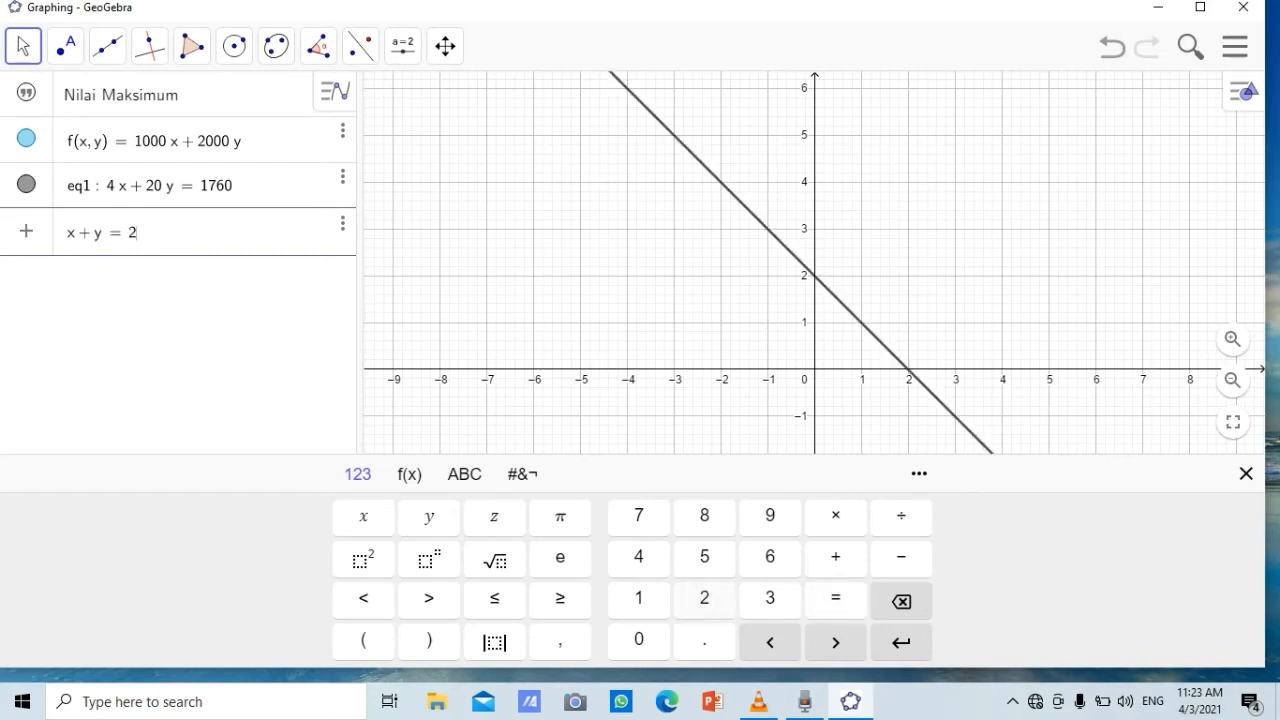
text(00)
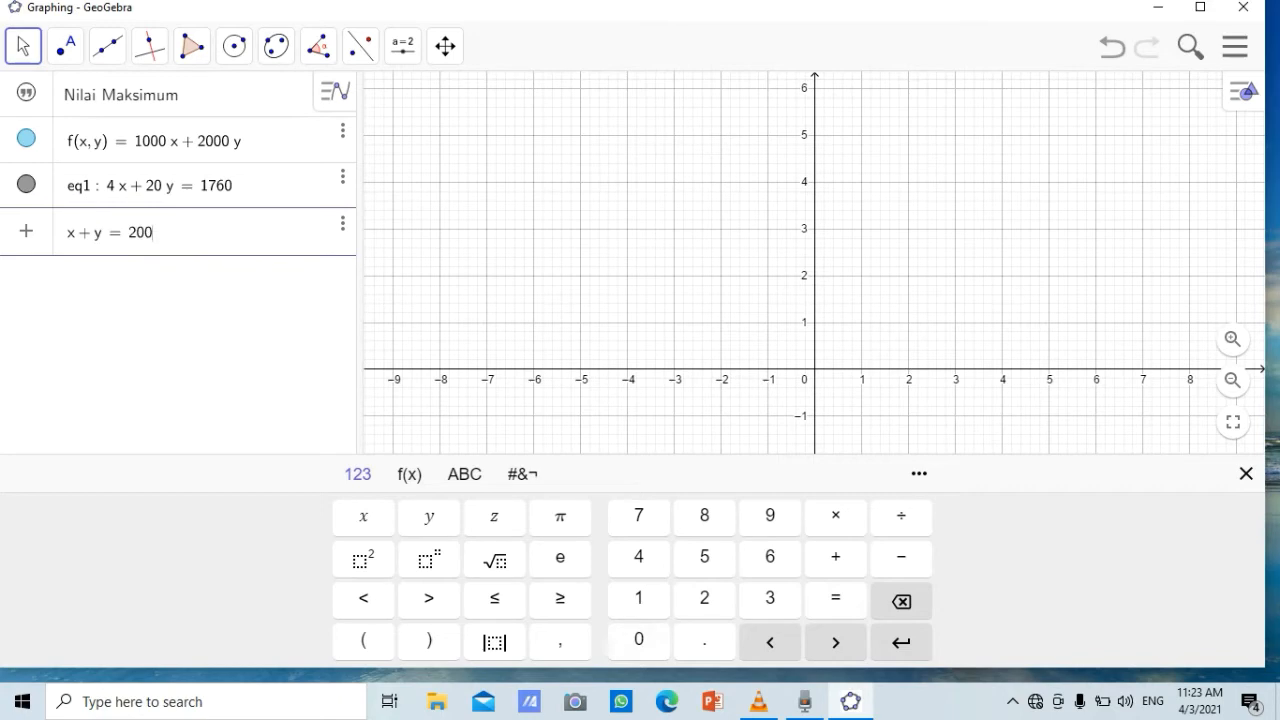
key(Return)
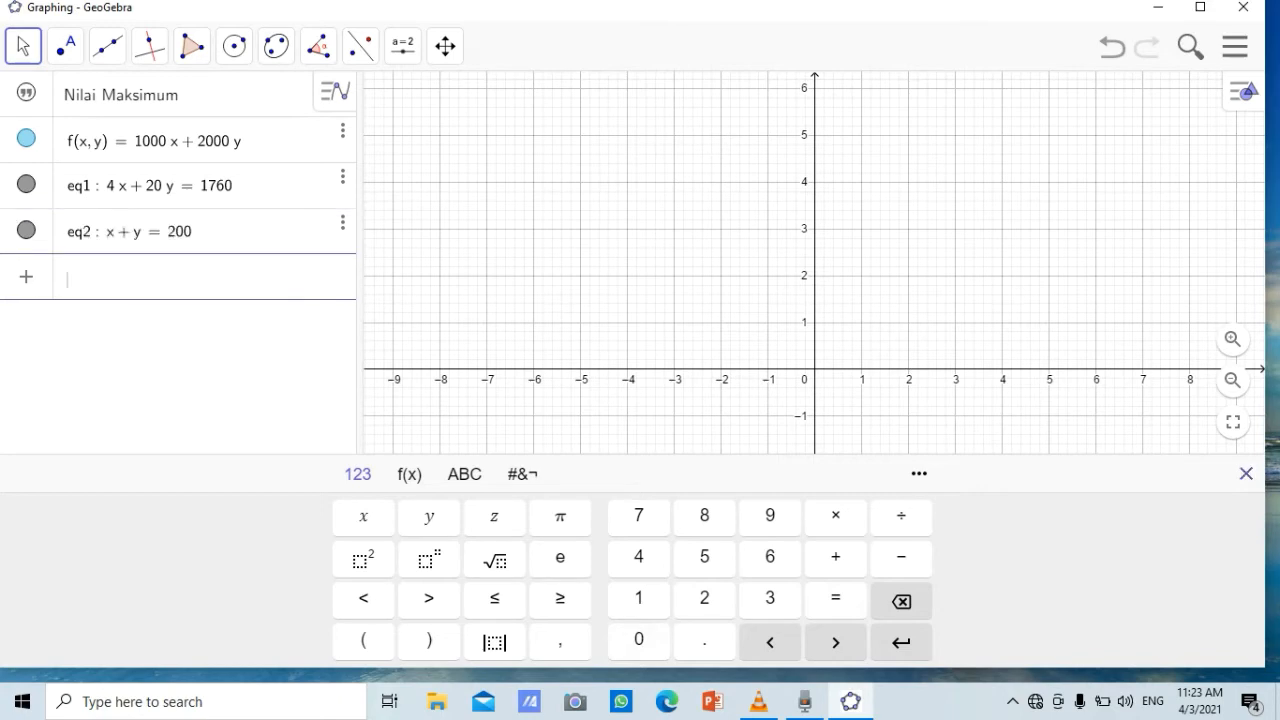
Maximize the window, hide the on-screen keyboard and frame the graph on the two lines' intersection and their first-quadrant axis crossings
click(1200, 7)
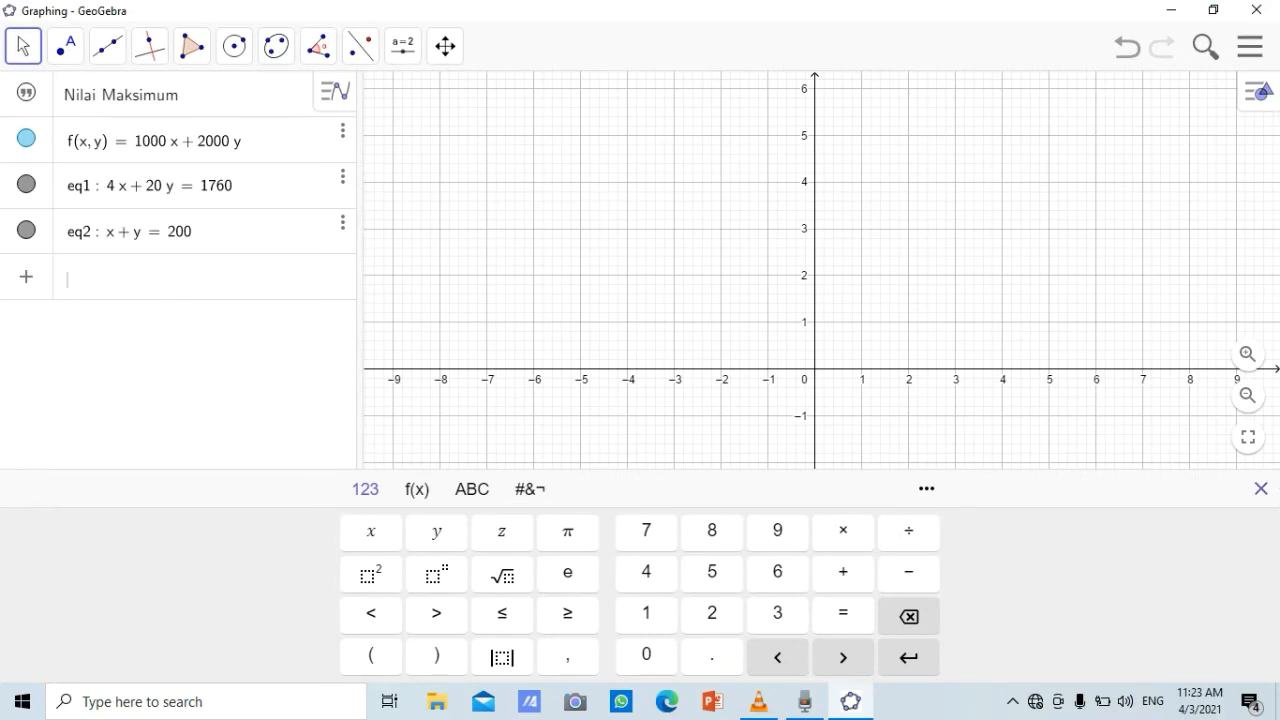
click(1260, 488)
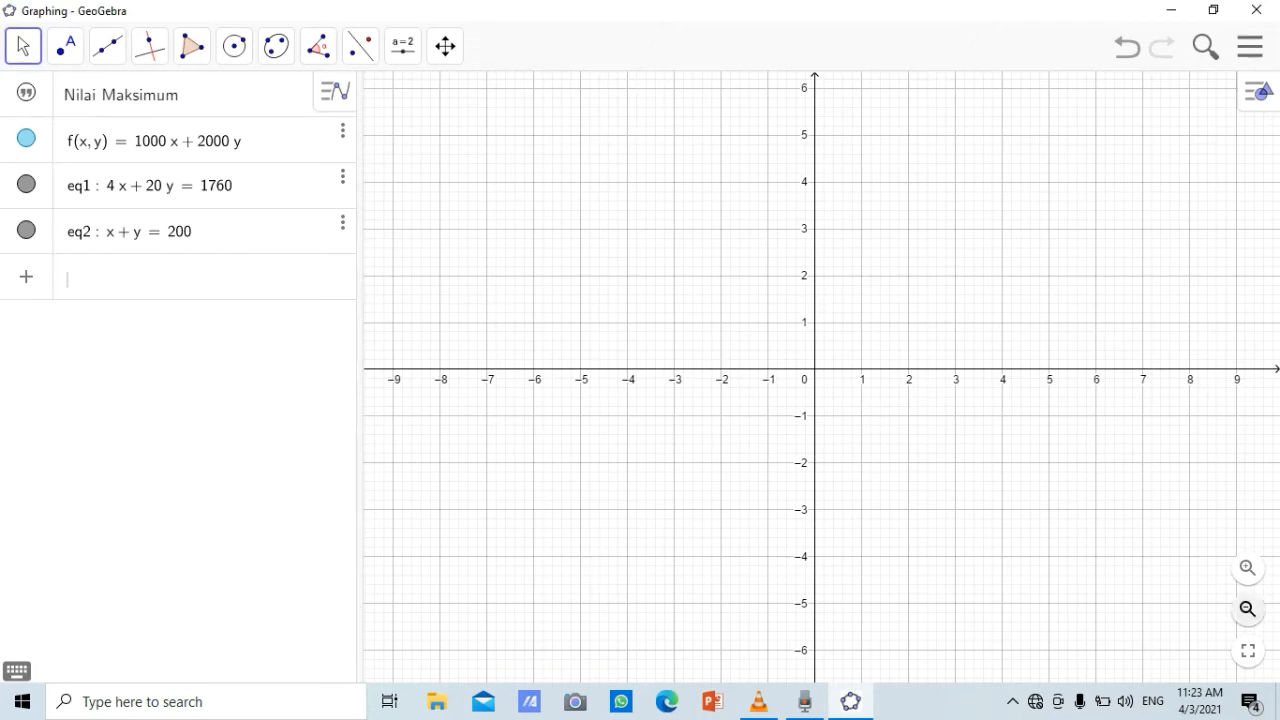
click(1247, 609)
click(1247, 609)
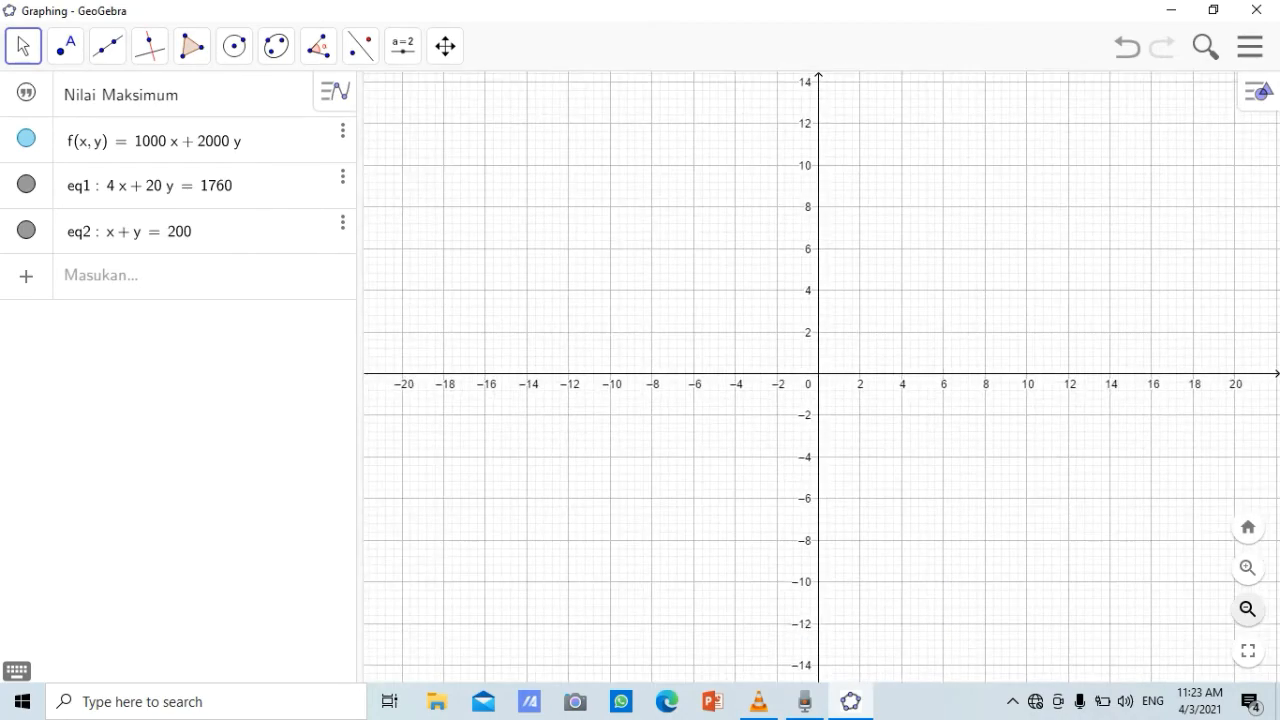
click(1247, 609)
click(1247, 609)
click(1247, 609)
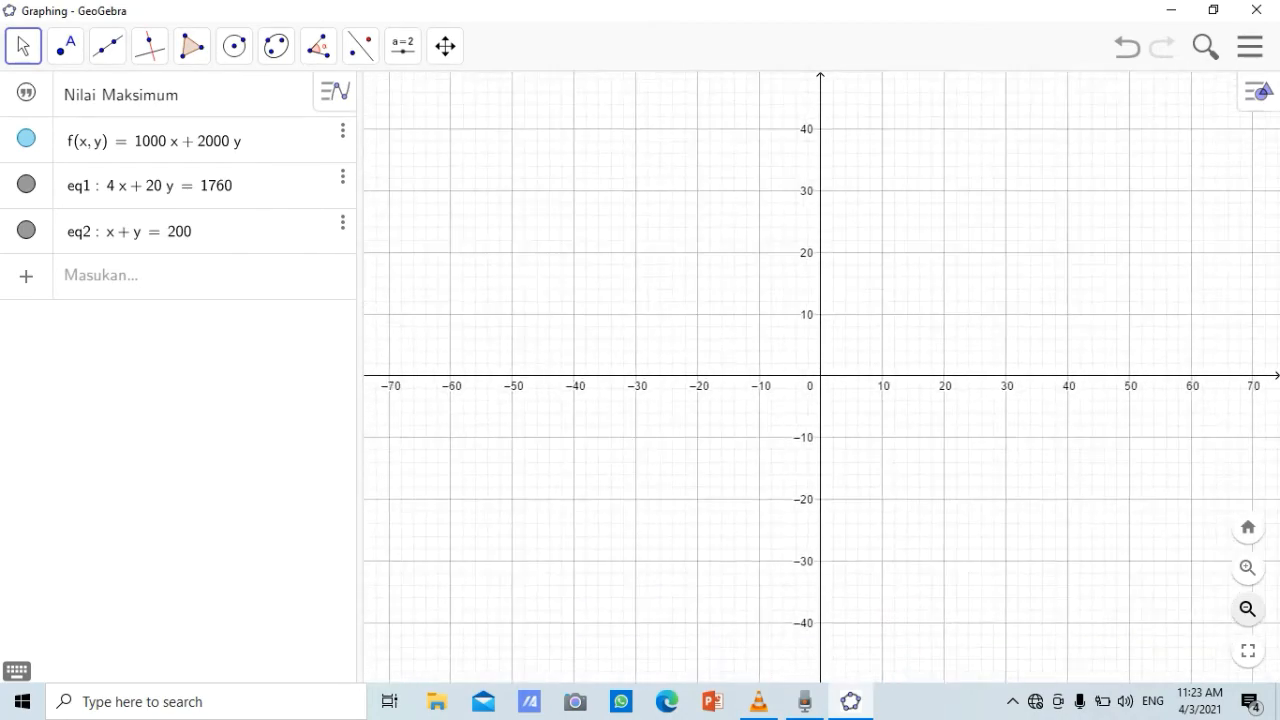
click(1247, 609)
click(1247, 609)
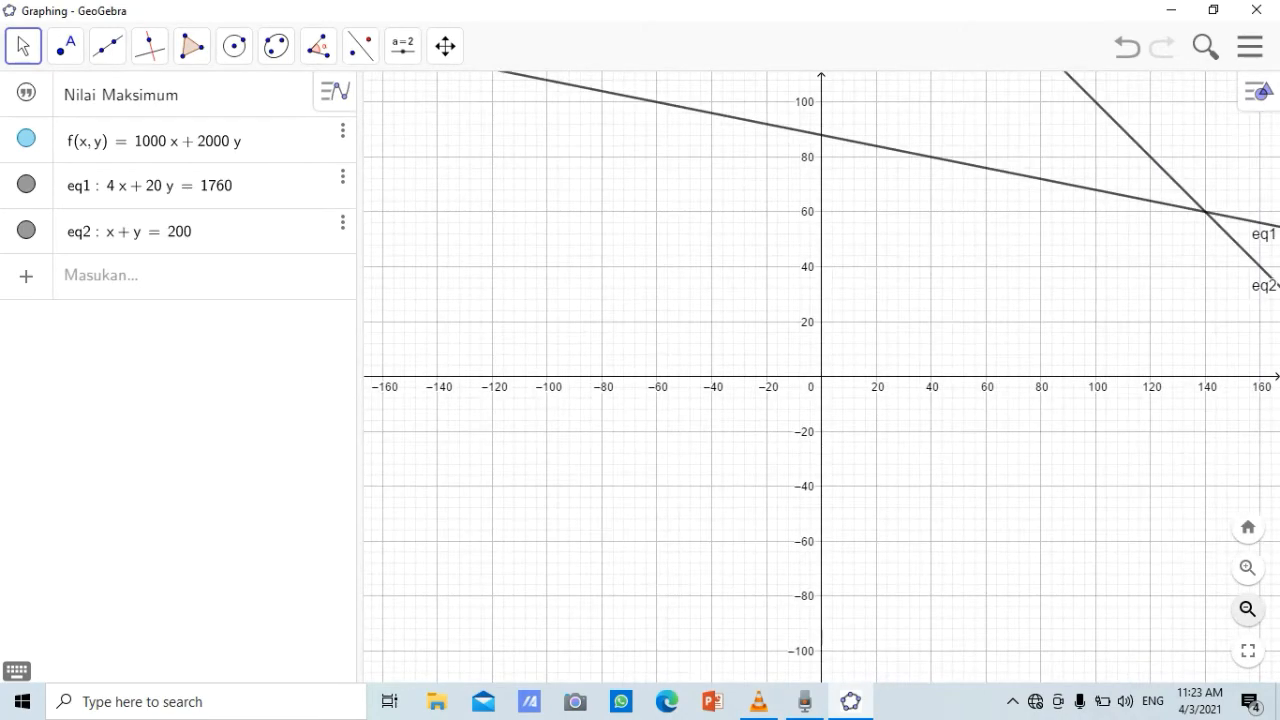
click(1247, 609)
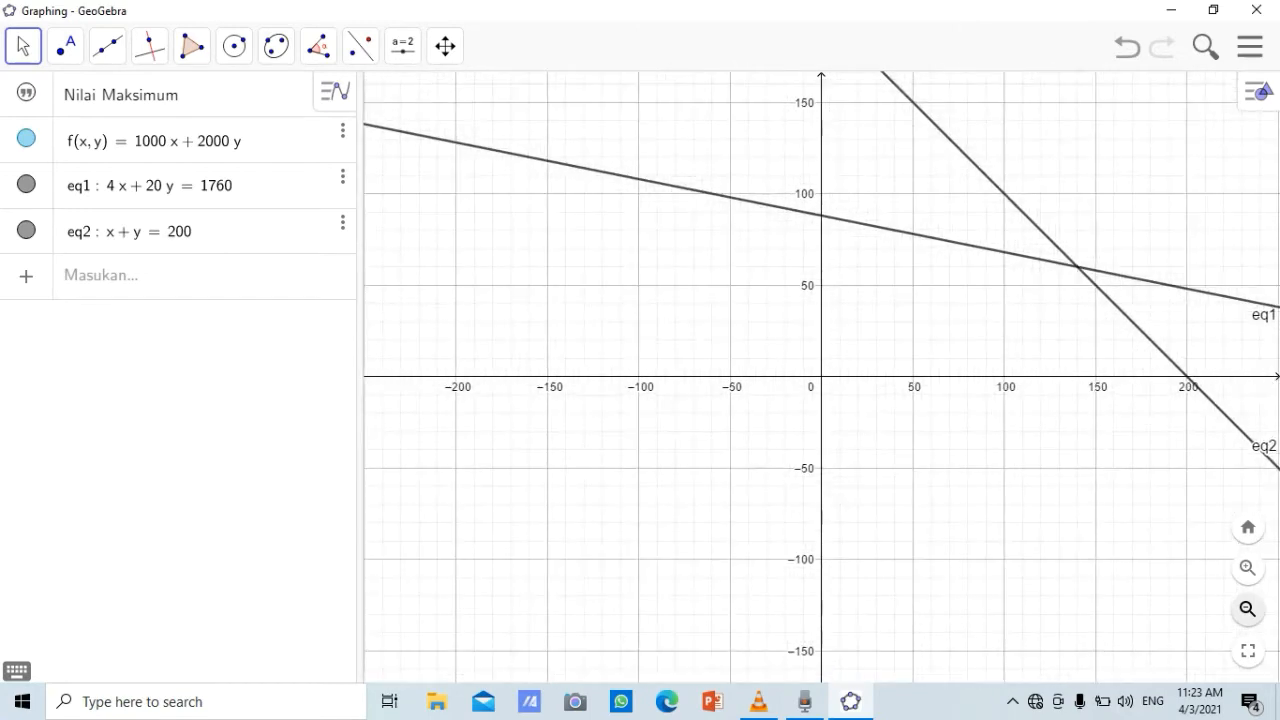
click(445, 46)
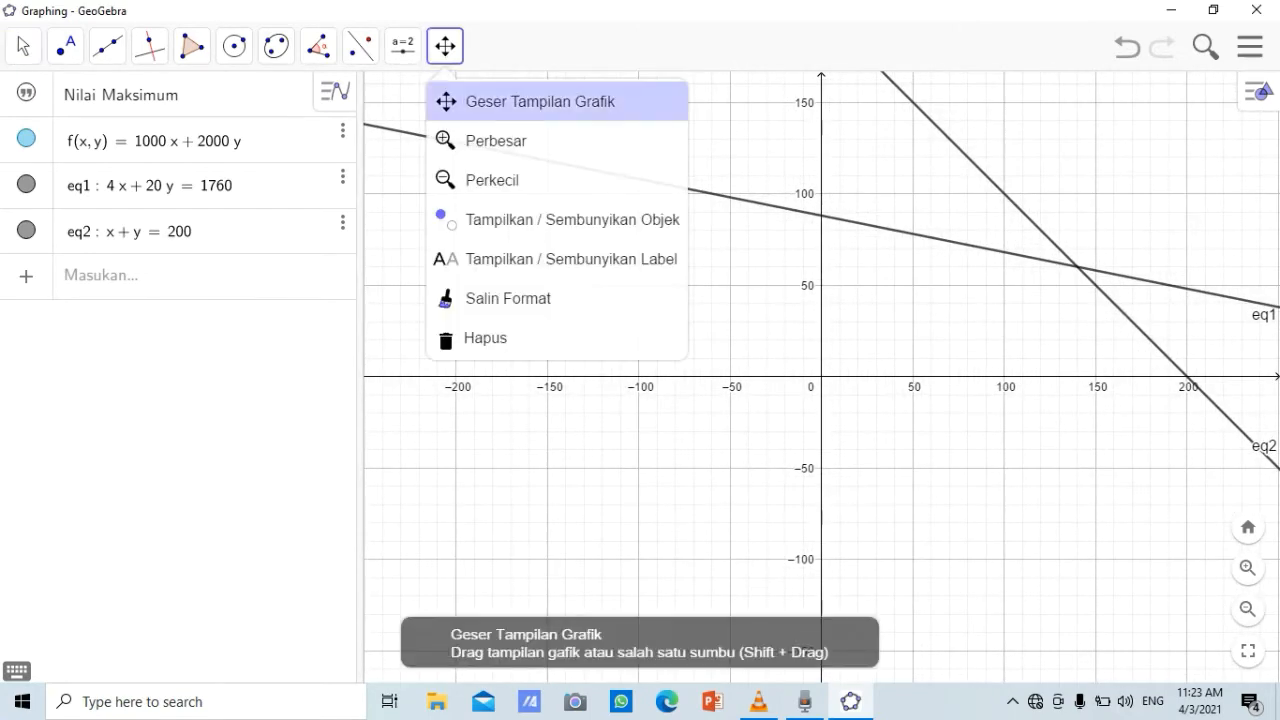
click(540, 102)
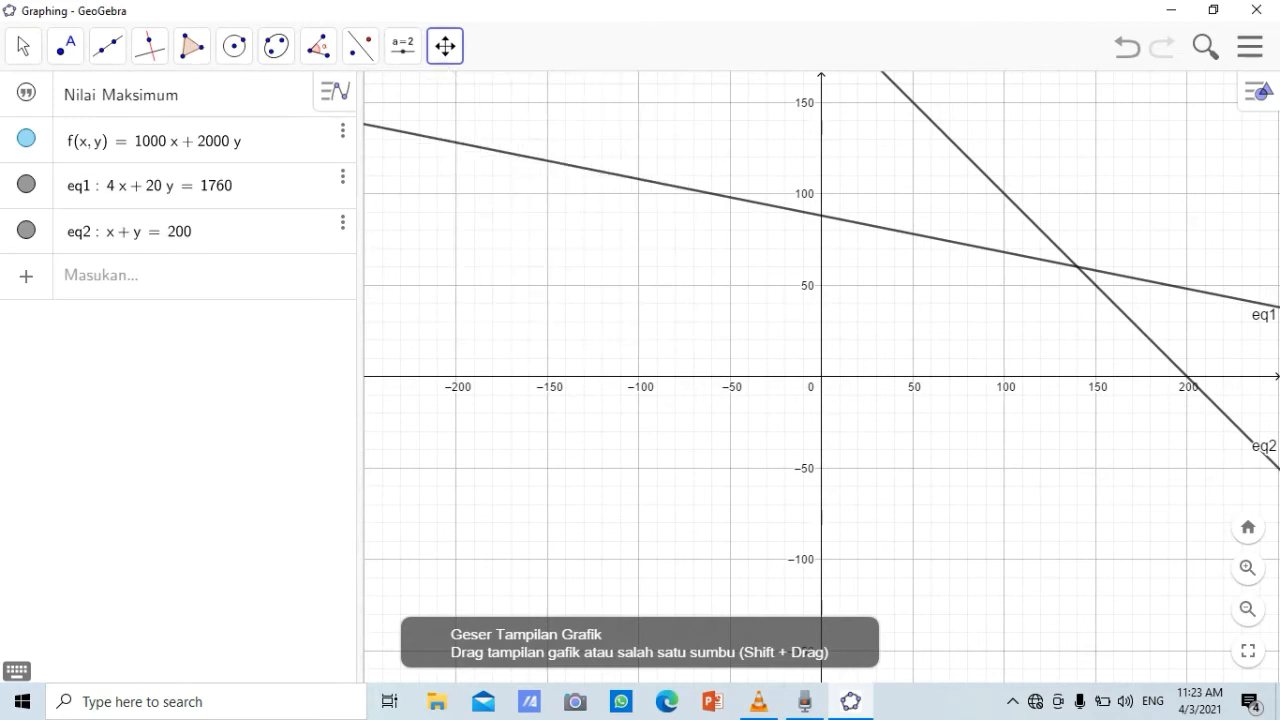
drag(850, 290, 638, 455)
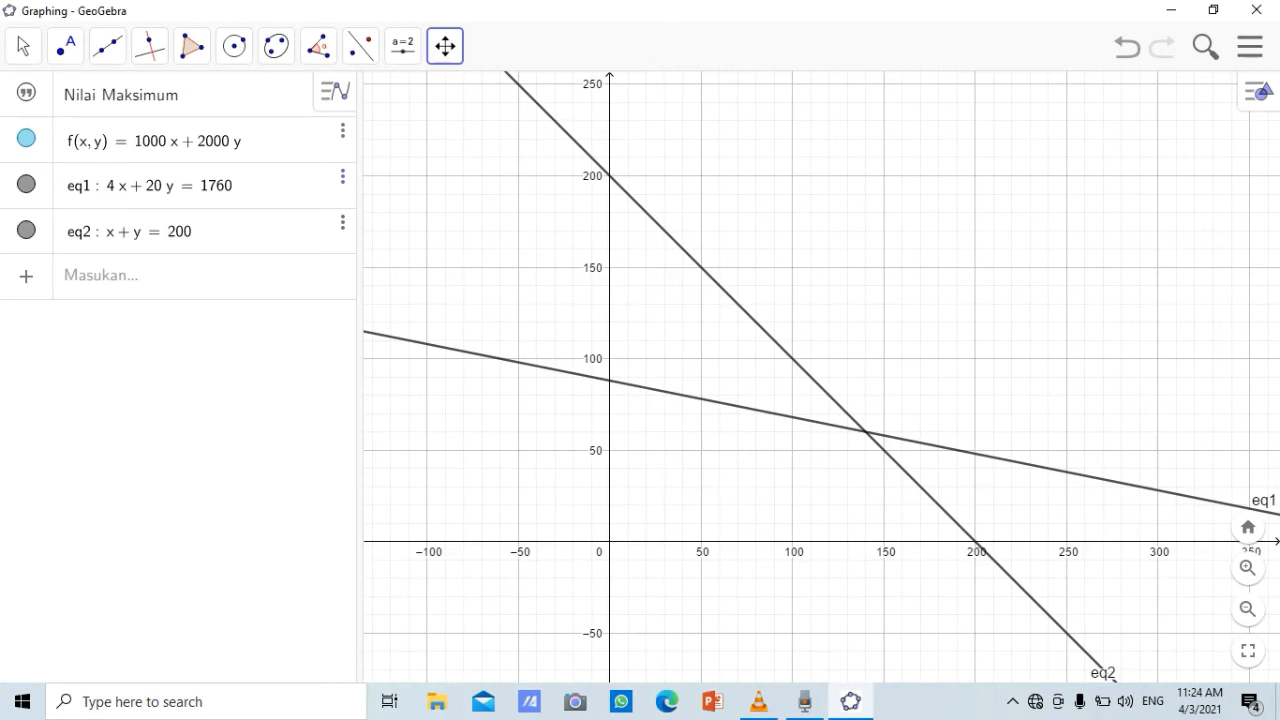
Set the colour of the line 4x + 20y = 1760 to blue (#0000FF) in its object settings
click(343, 130)
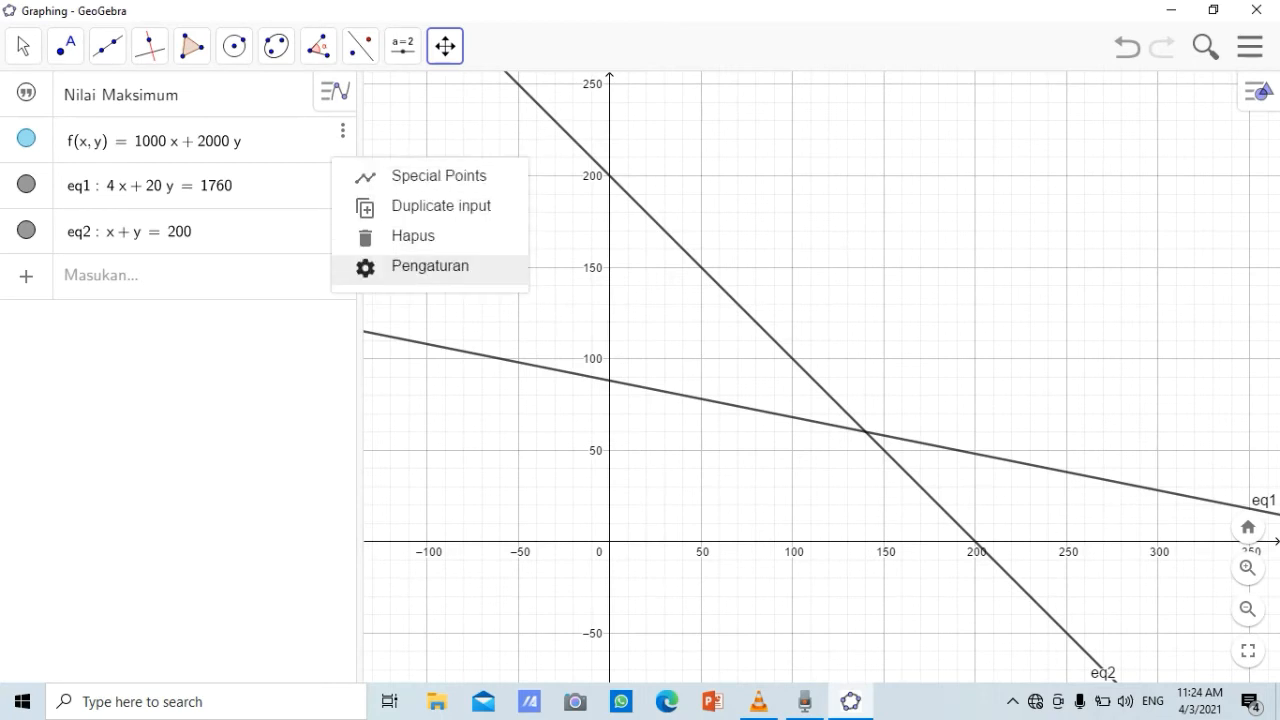
click(430, 266)
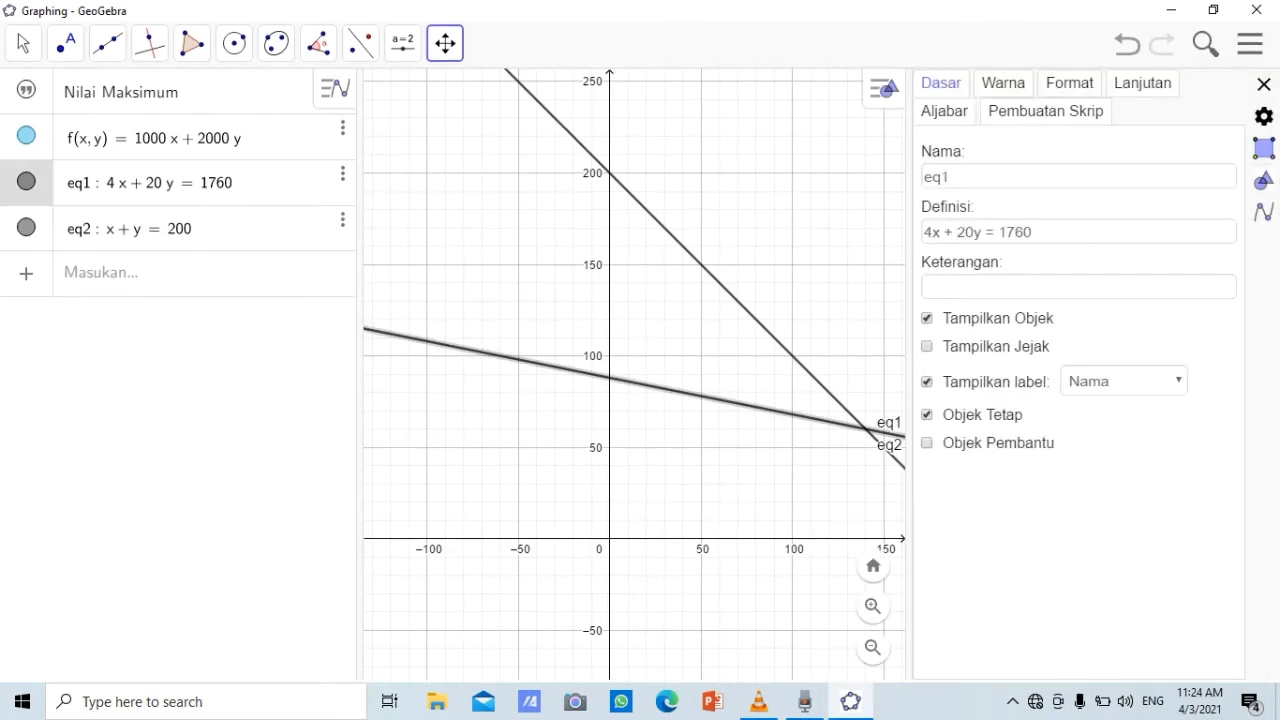
click(1003, 84)
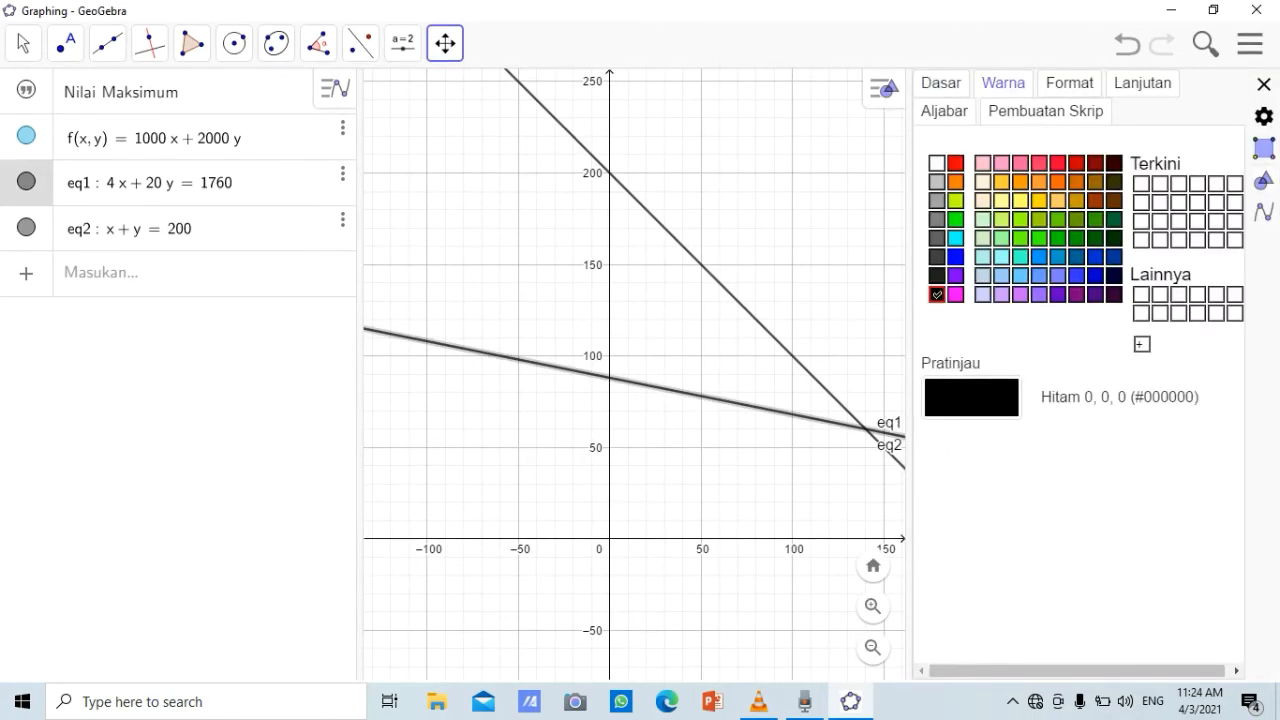
click(956, 257)
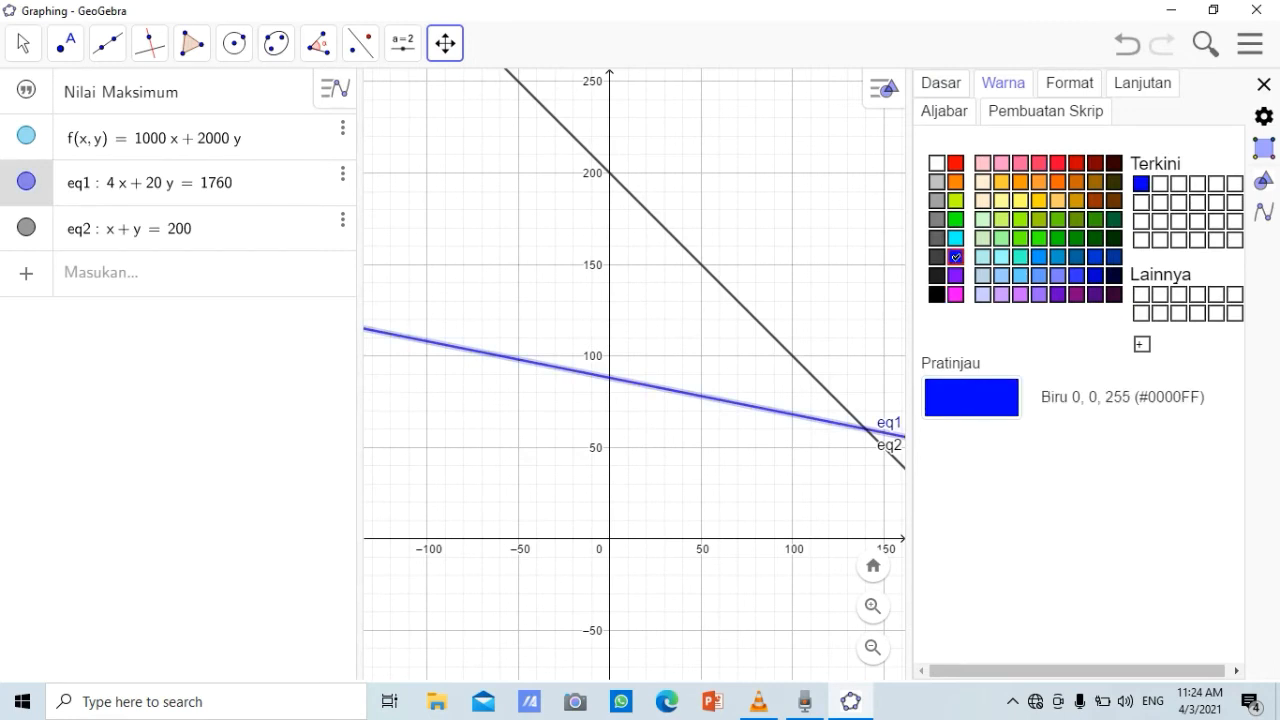
Set the line thickness of 4x + 20y = 1760 to 7 and close its settings
click(1070, 84)
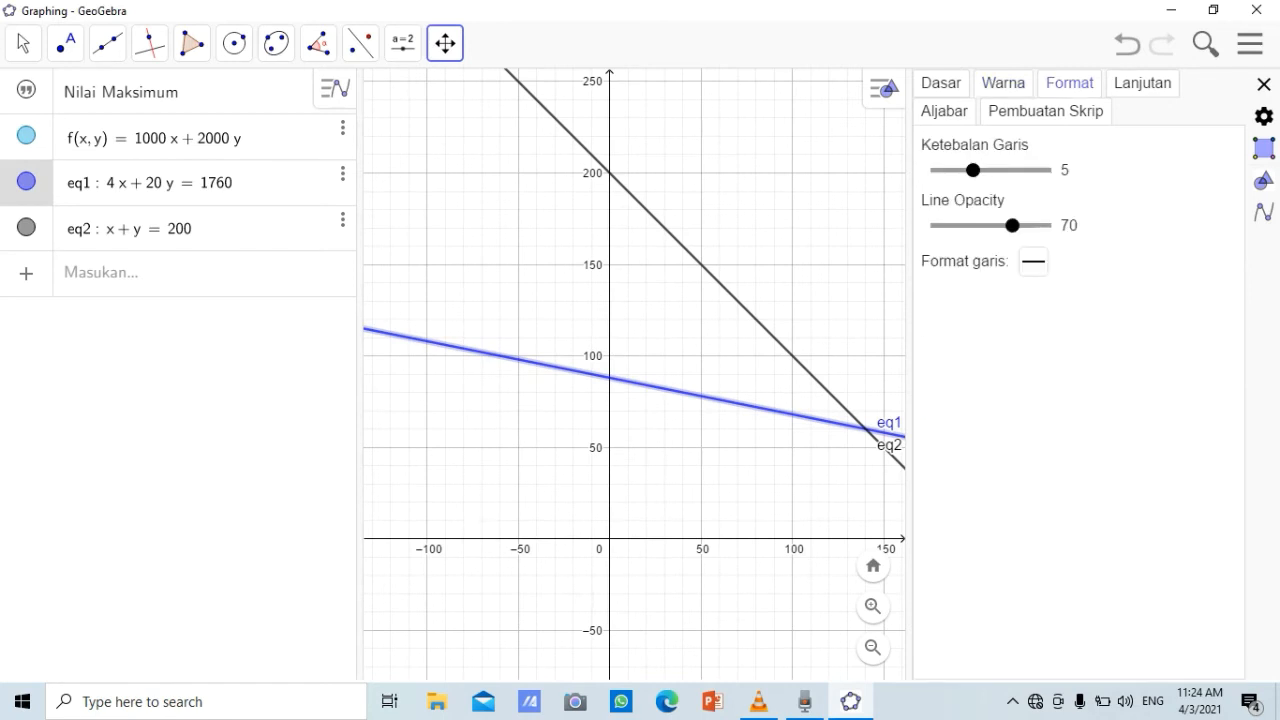
drag(973, 170, 991, 170)
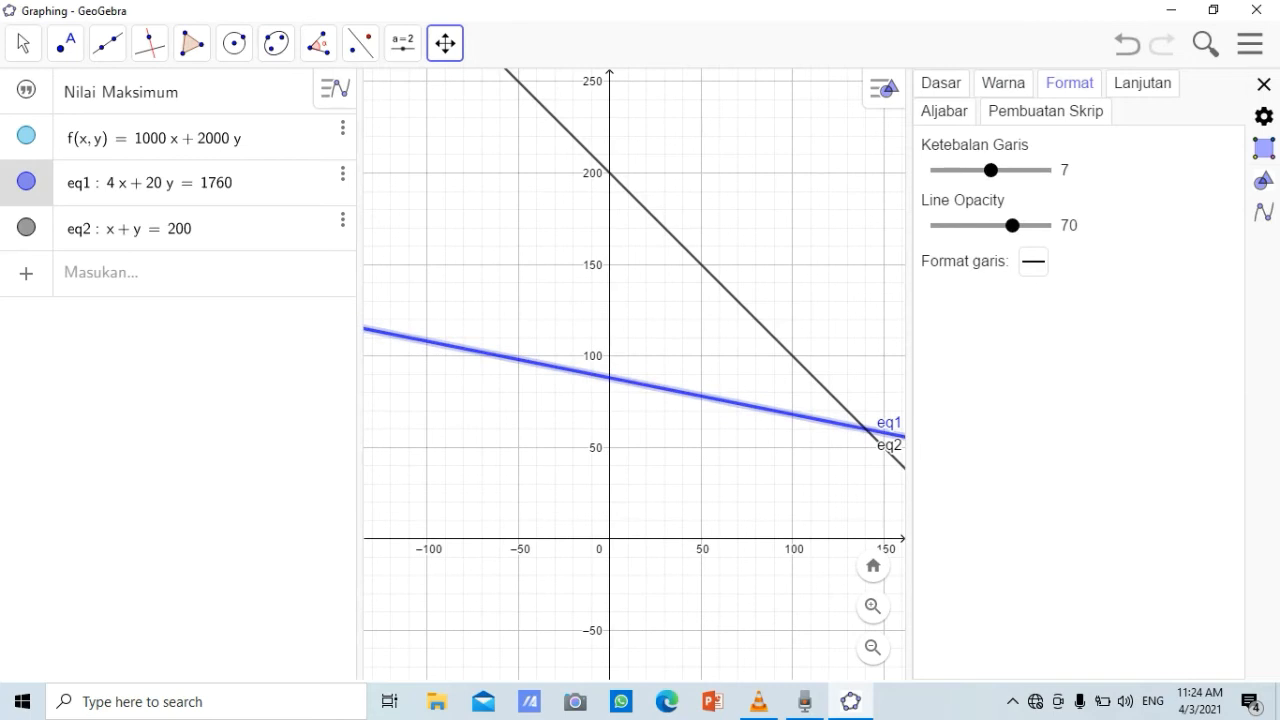
key(Escape)
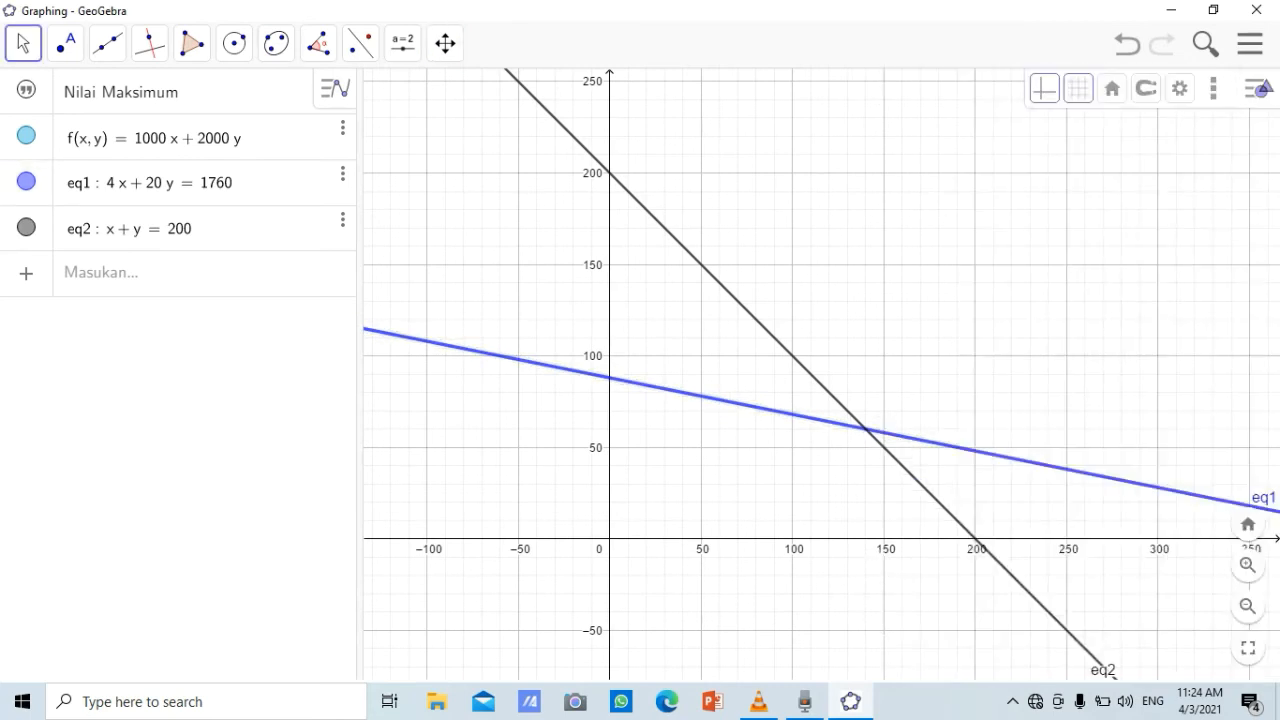
Colour the line x + y = 200 red and increase its line thickness in its object settings
click(343, 220)
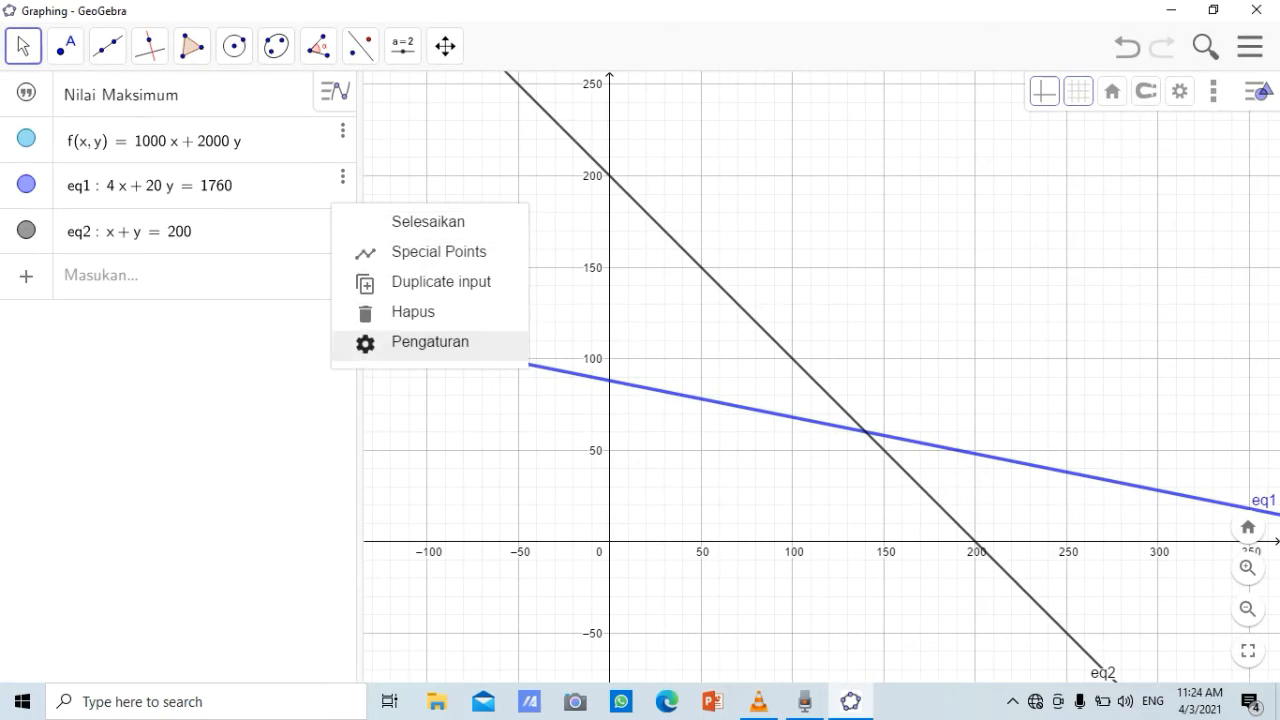
click(430, 342)
click(1011, 87)
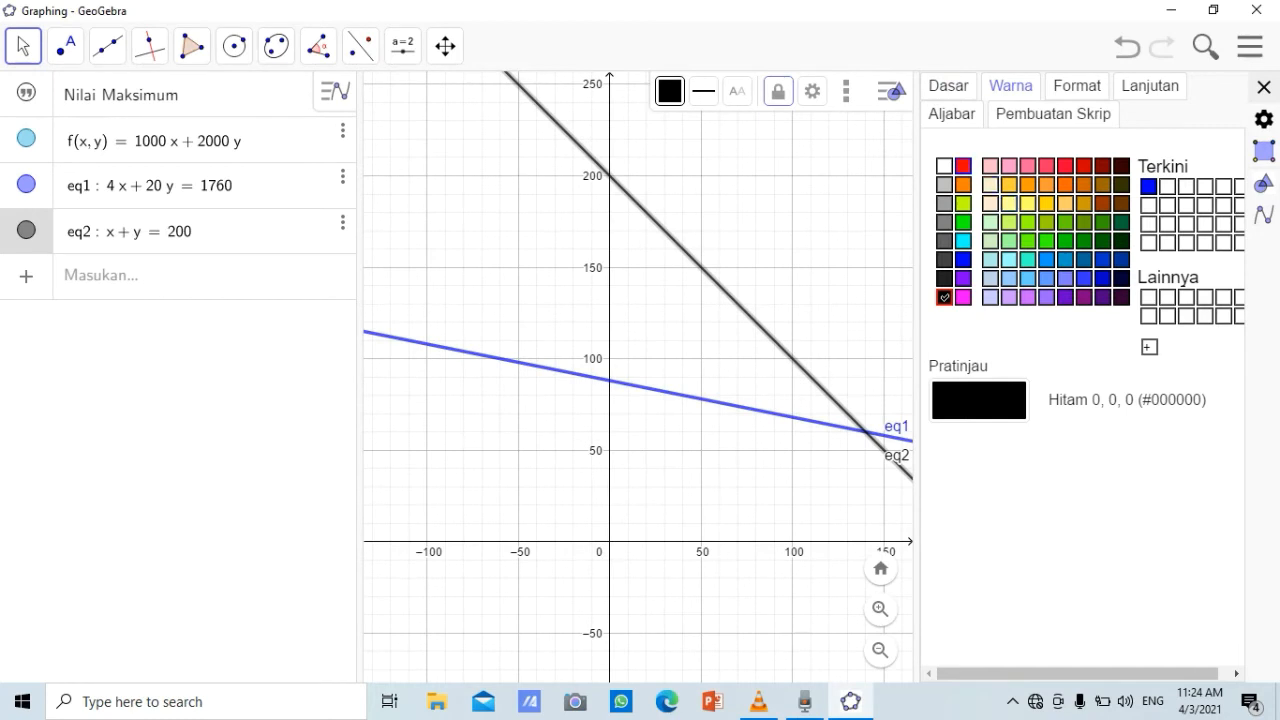
click(963, 165)
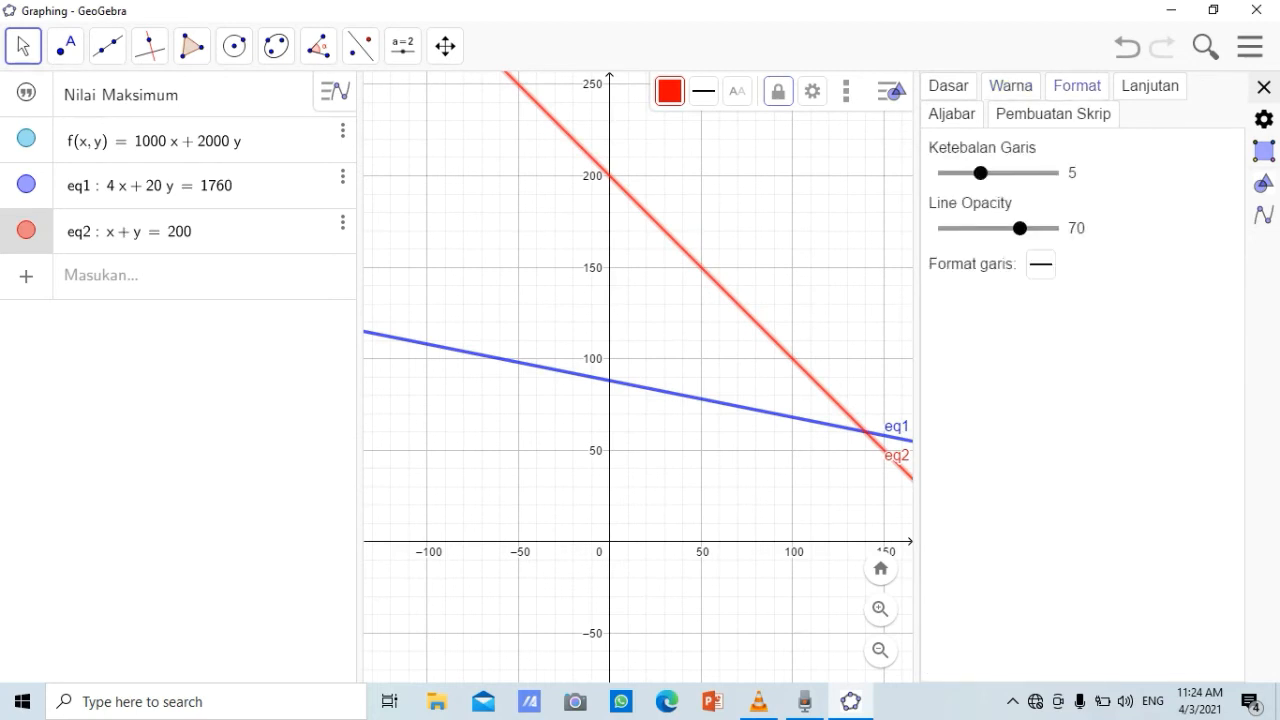
click(989, 173)
key(Right)
click(1264, 88)
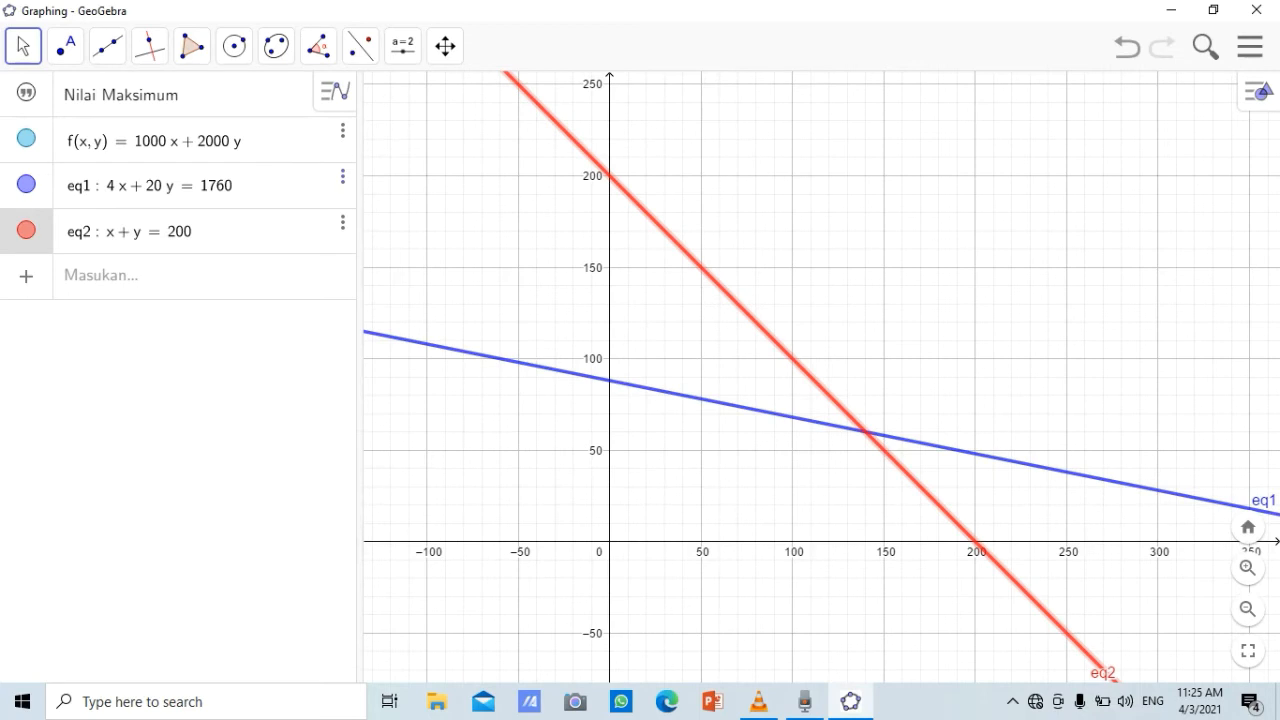
Make the label of the line x + y = 200 show its name and value (Nama & Nilai)
click(343, 177)
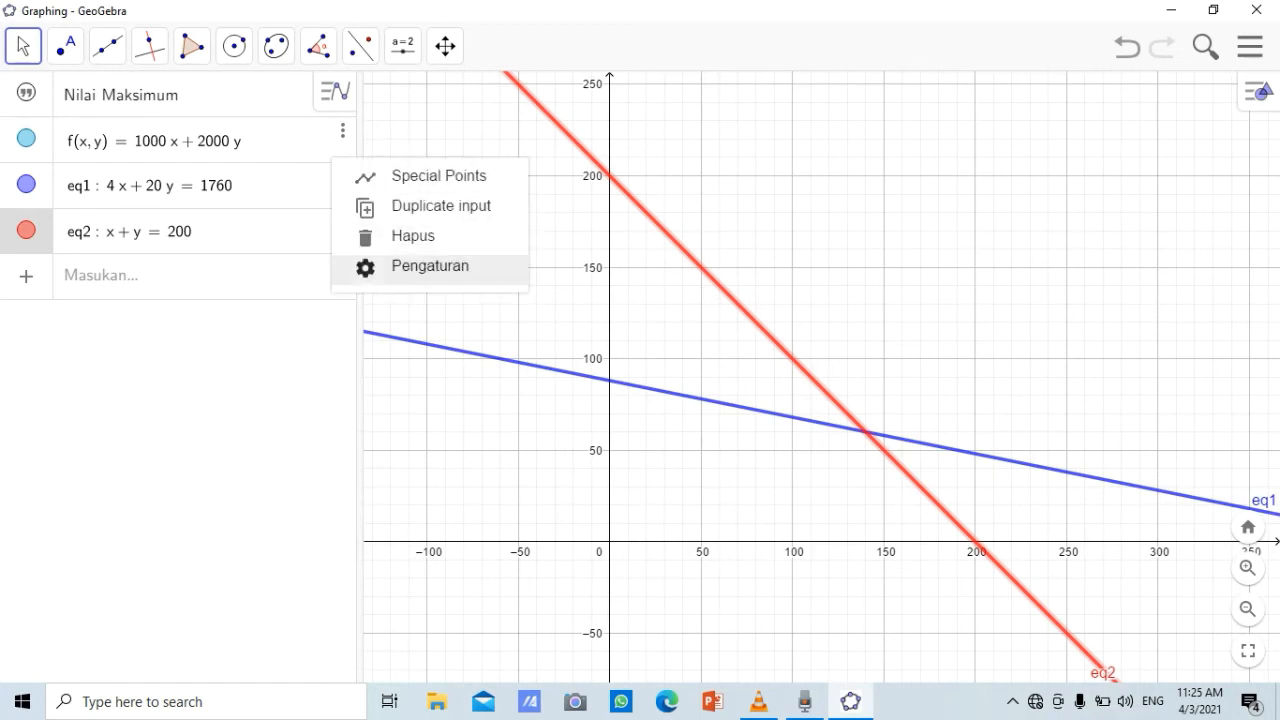
click(430, 266)
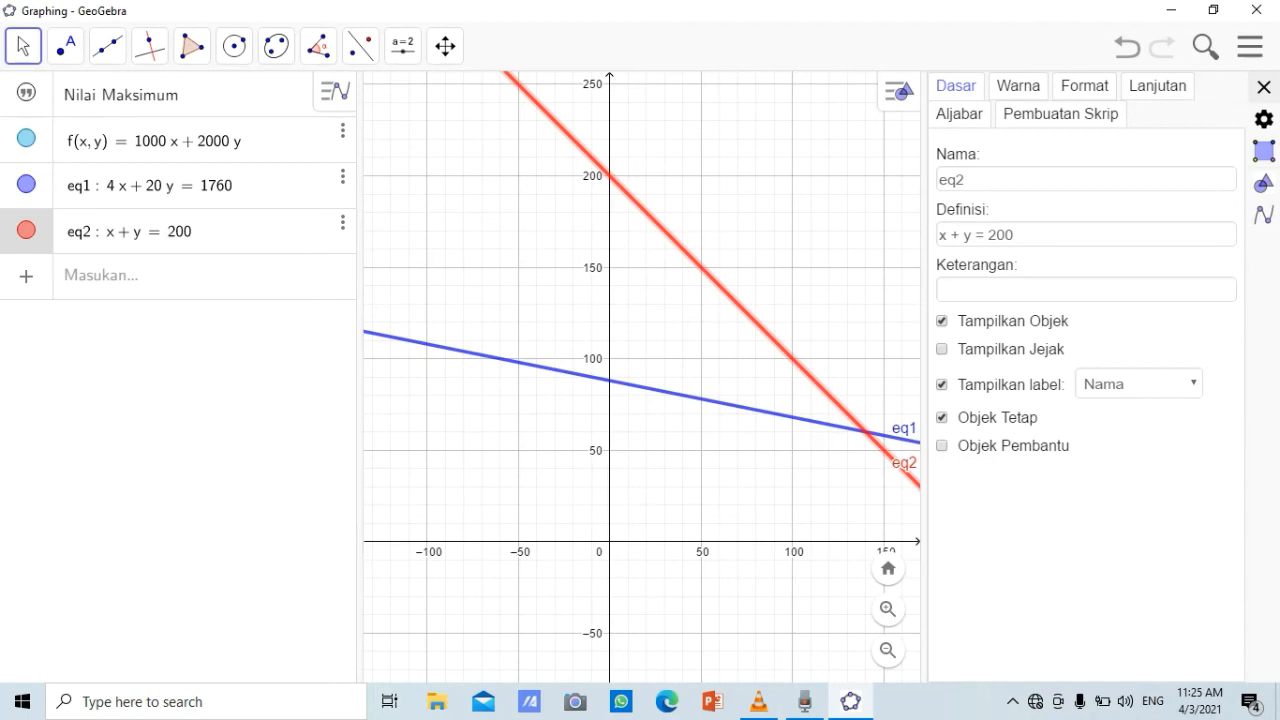
click(1139, 384)
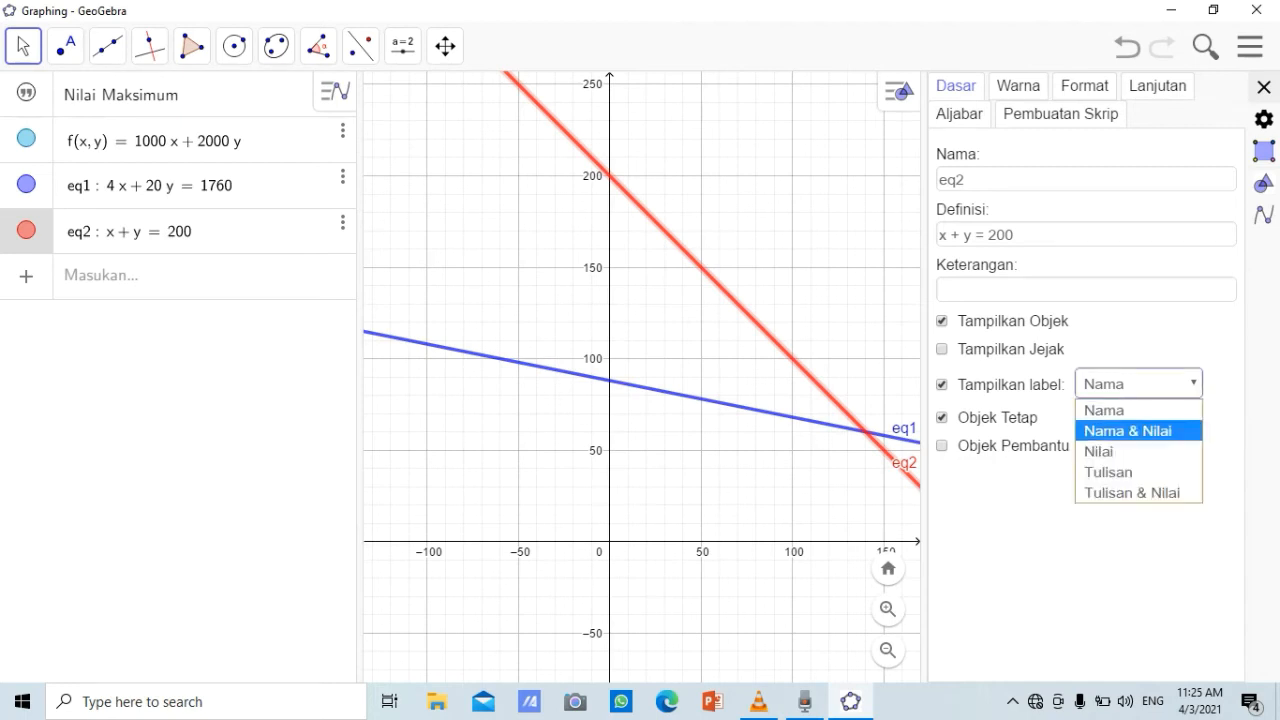
click(1128, 430)
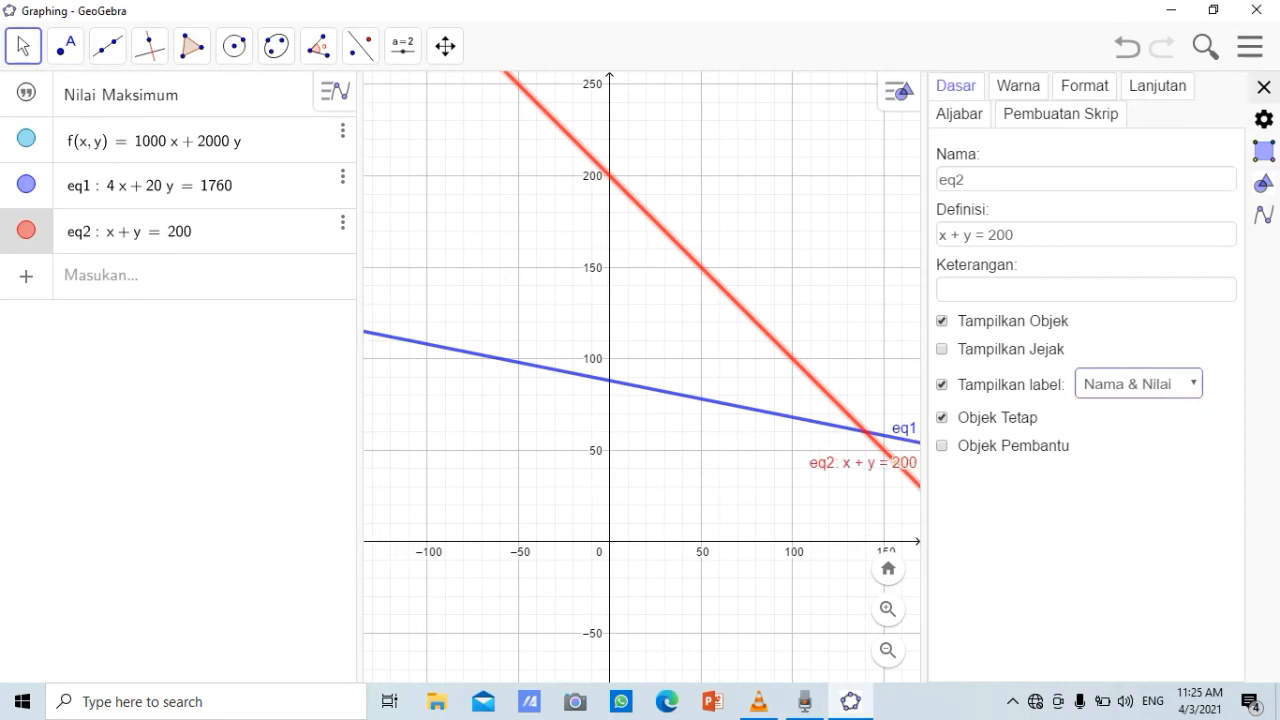
click(760, 490)
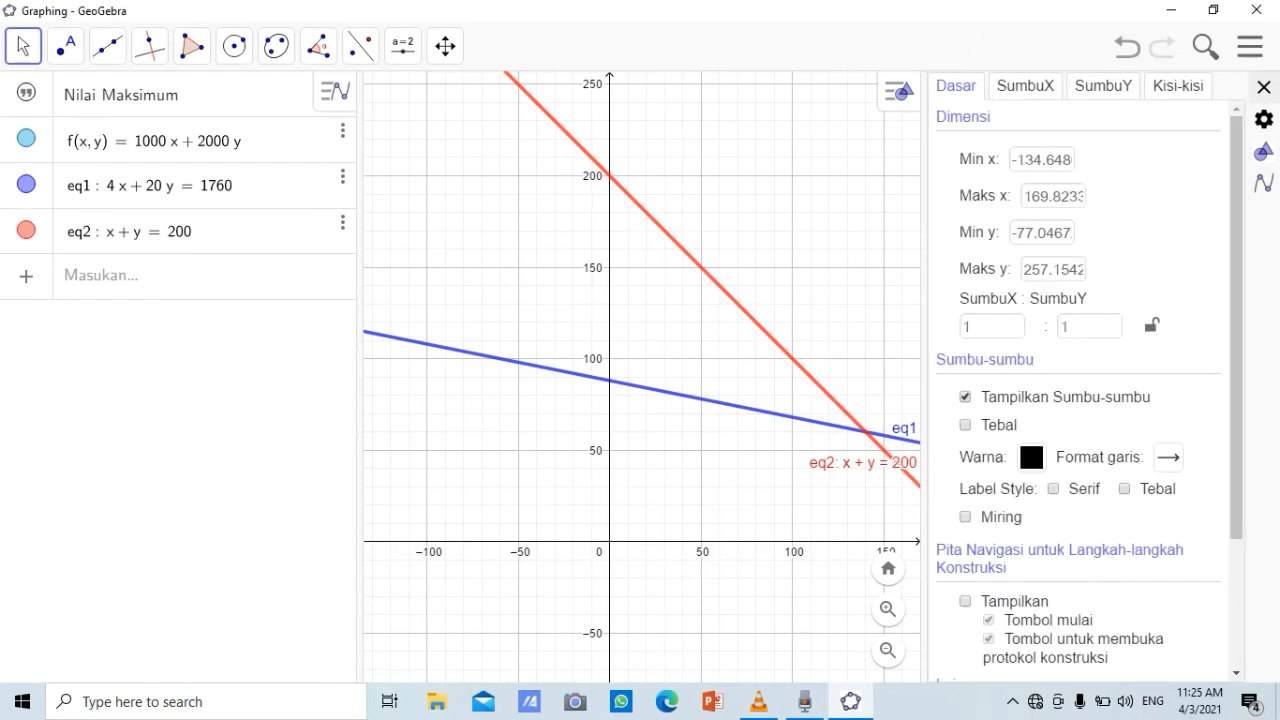
click(1264, 88)
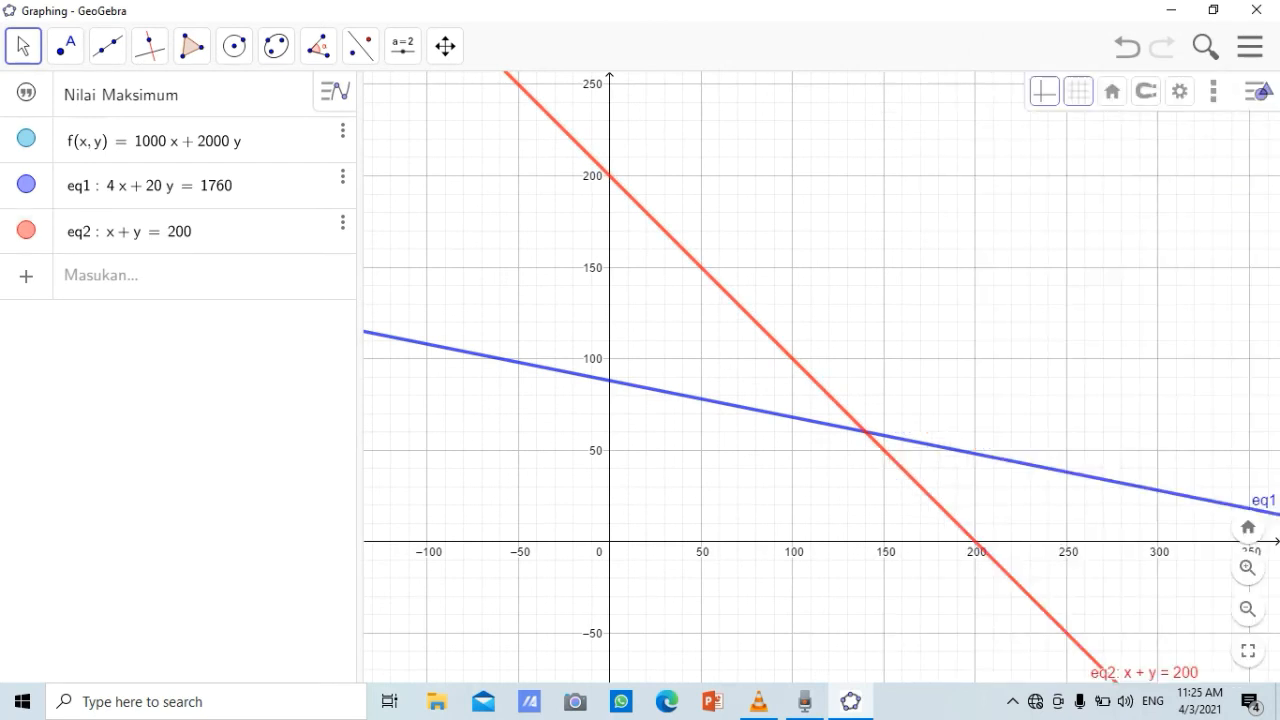
Make the label of the line 4x + 20y = 1760 show its name and value (Nama & Nilai)
click(343, 176)
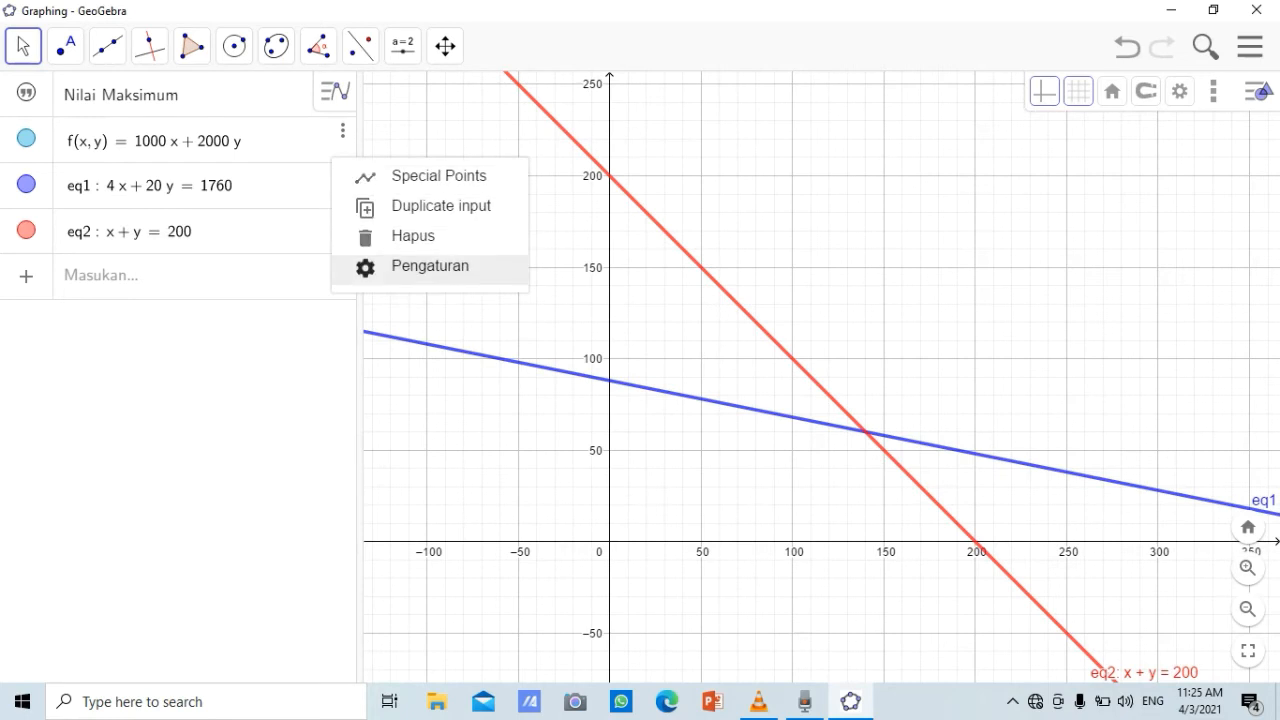
click(429, 266)
click(1147, 384)
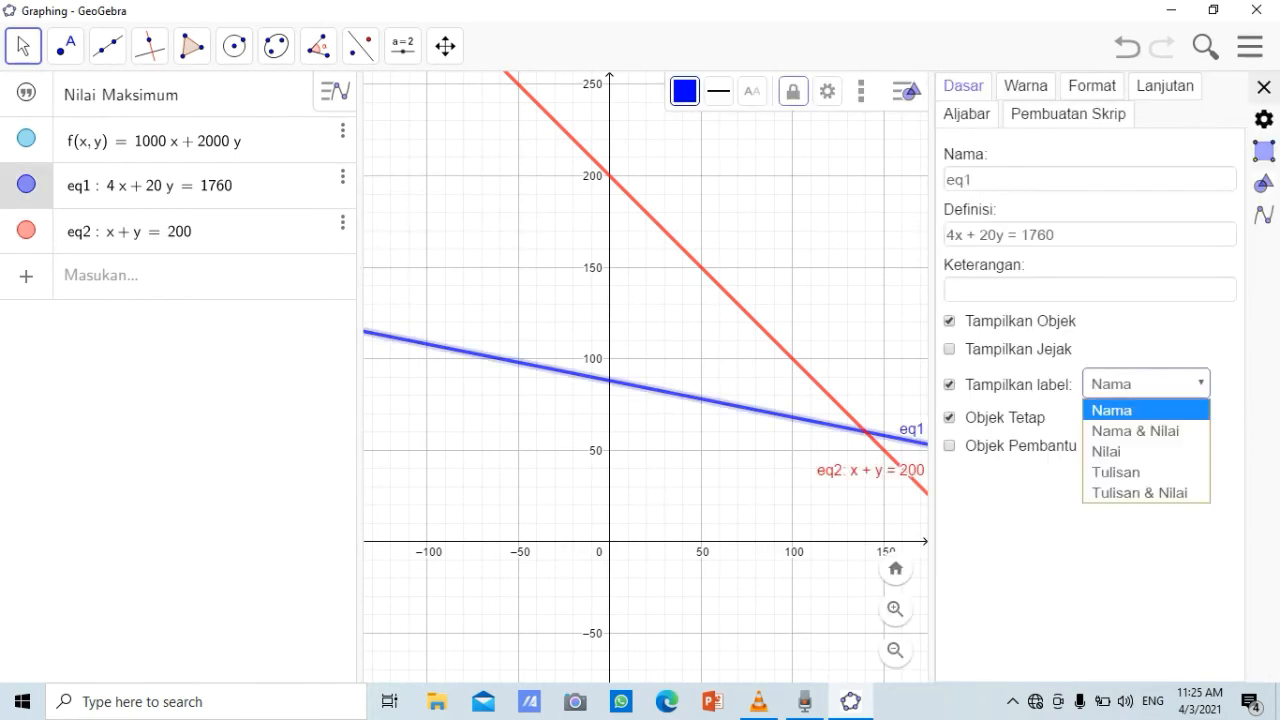
click(1147, 430)
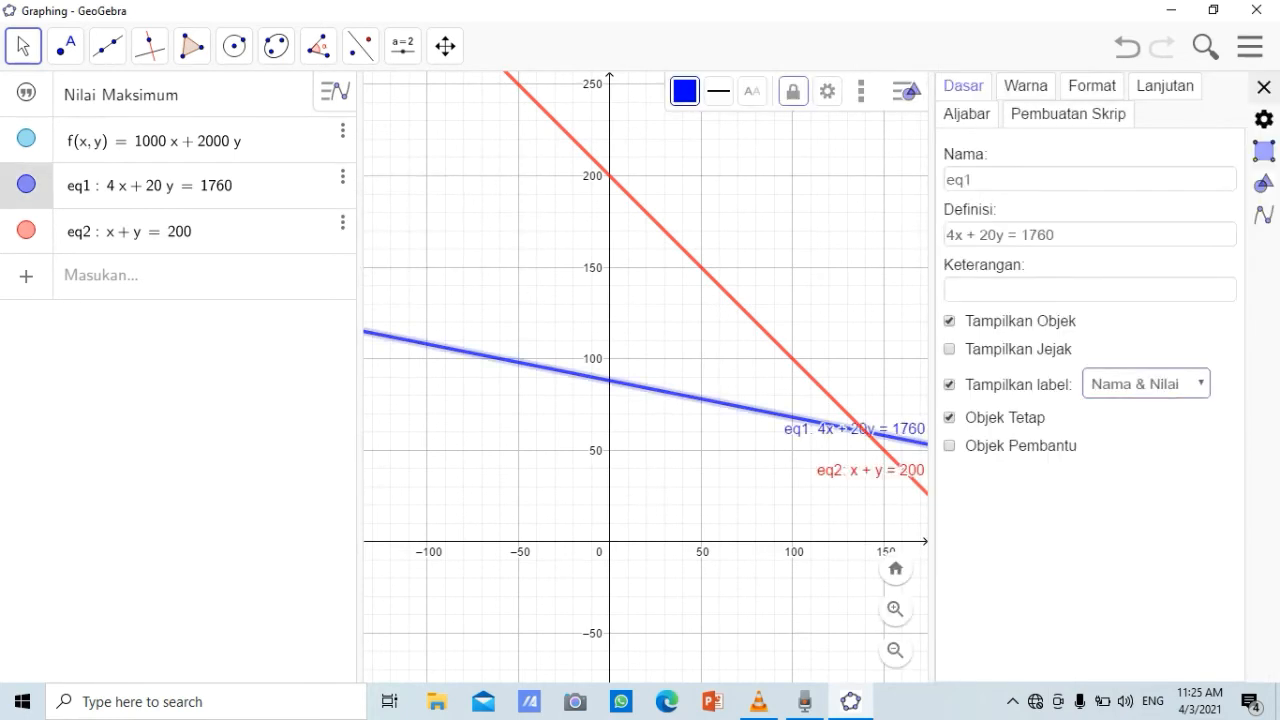
click(1264, 88)
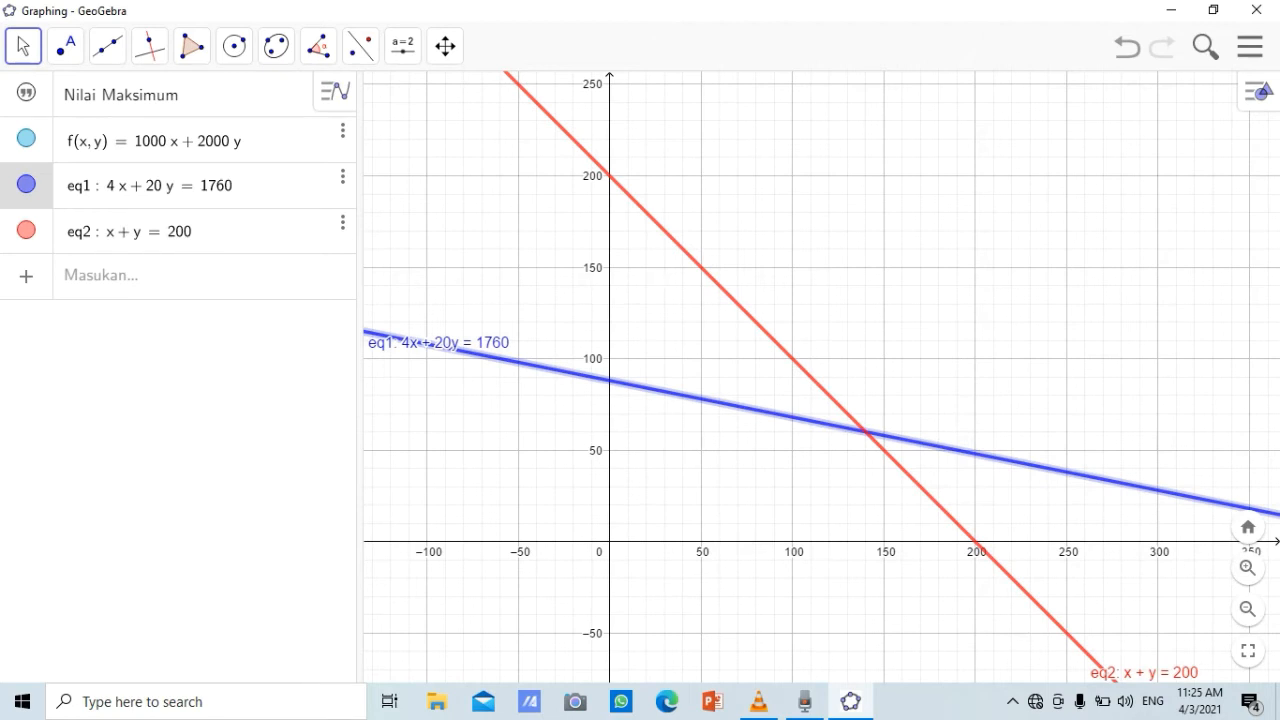
Enter the inequality 4x + 20y ≤ 1760 in a new algebra row using the on-screen math keyboard
click(200, 276)
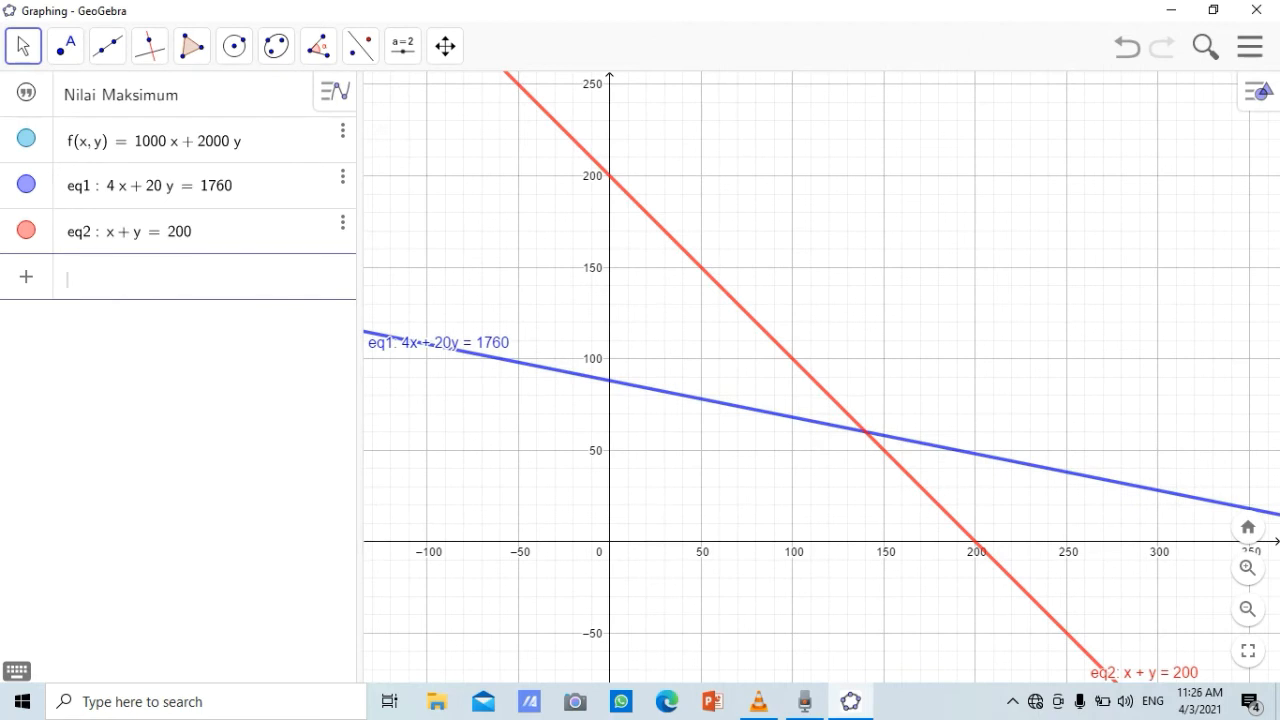
click(16, 670)
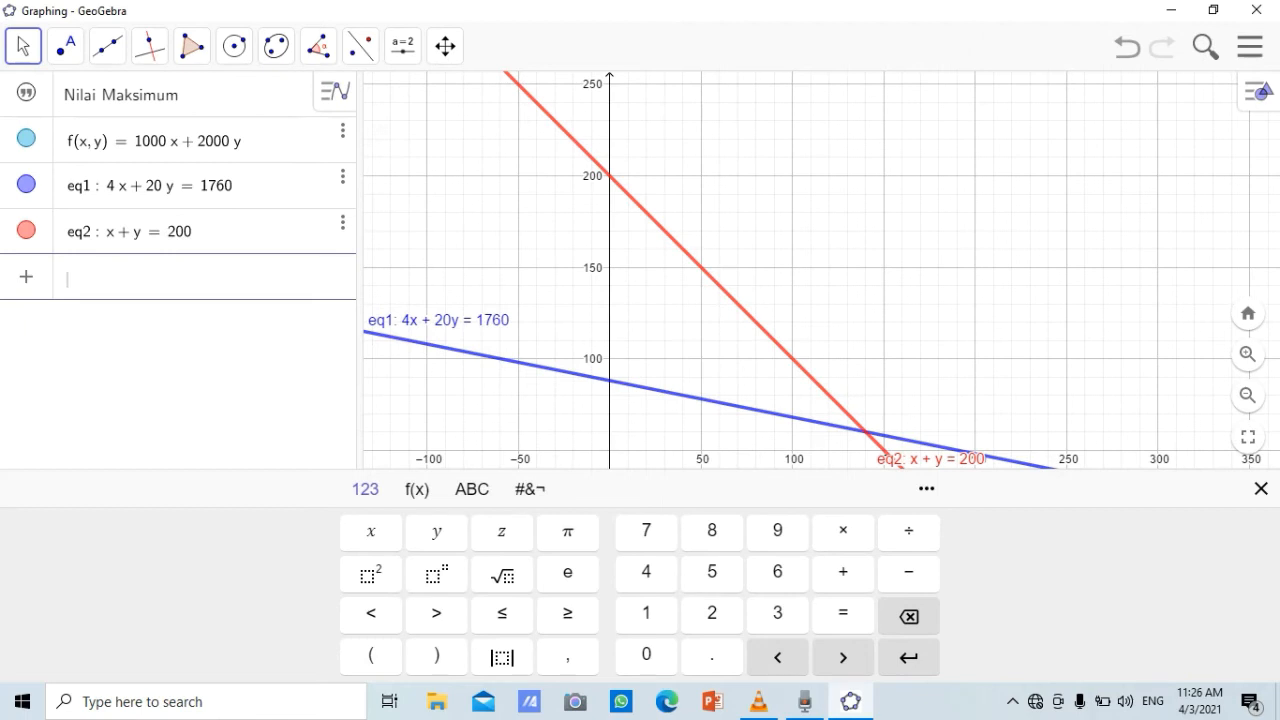
click(646, 571)
click(371, 531)
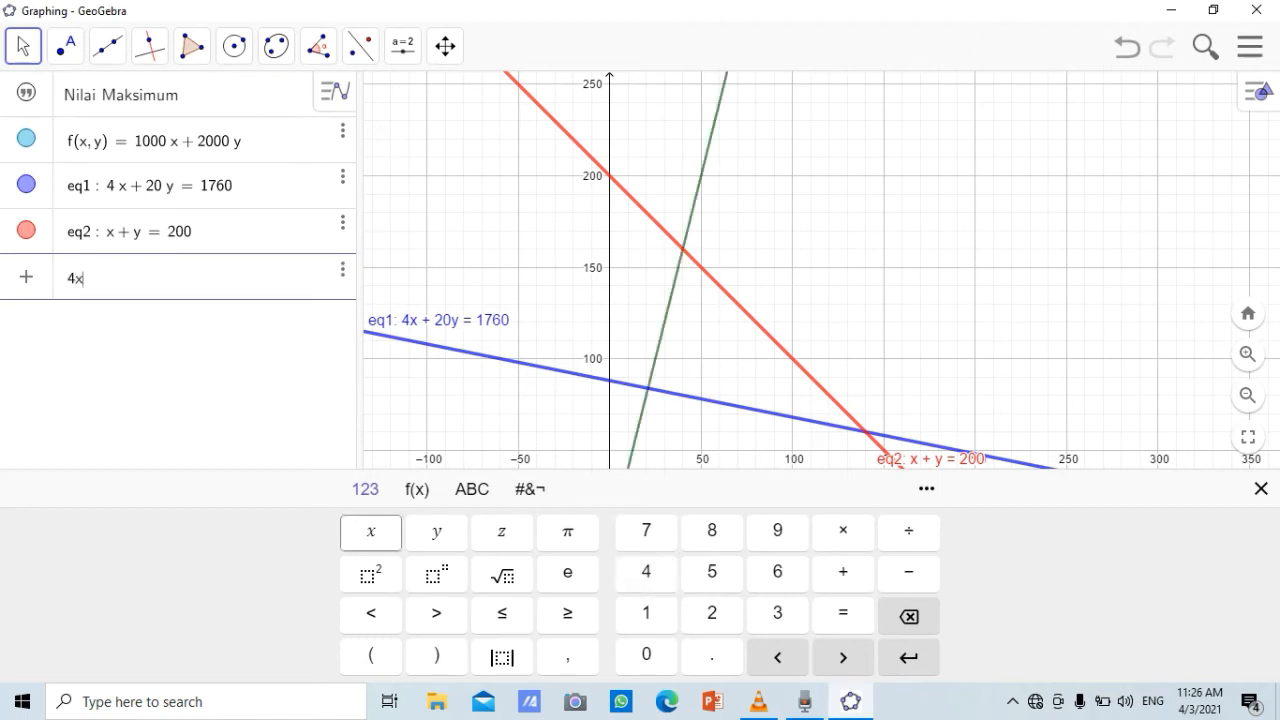
click(843, 571)
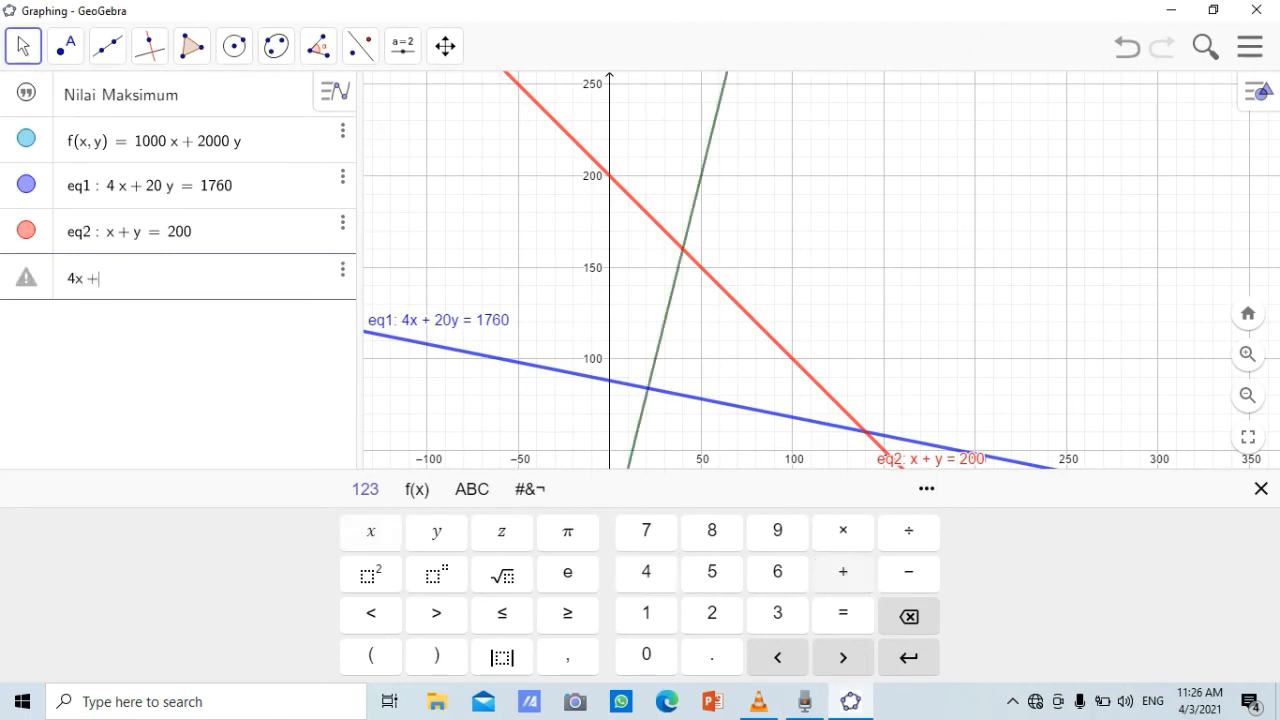
click(712, 612)
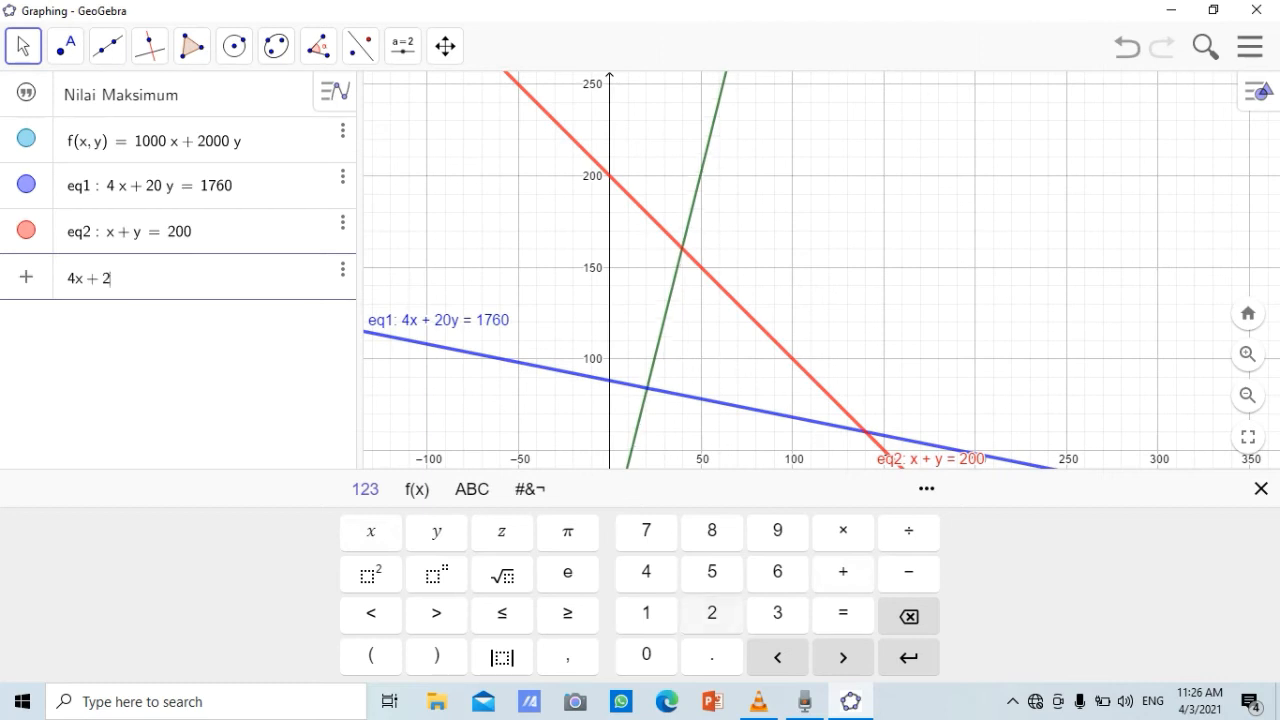
click(646, 654)
click(436, 531)
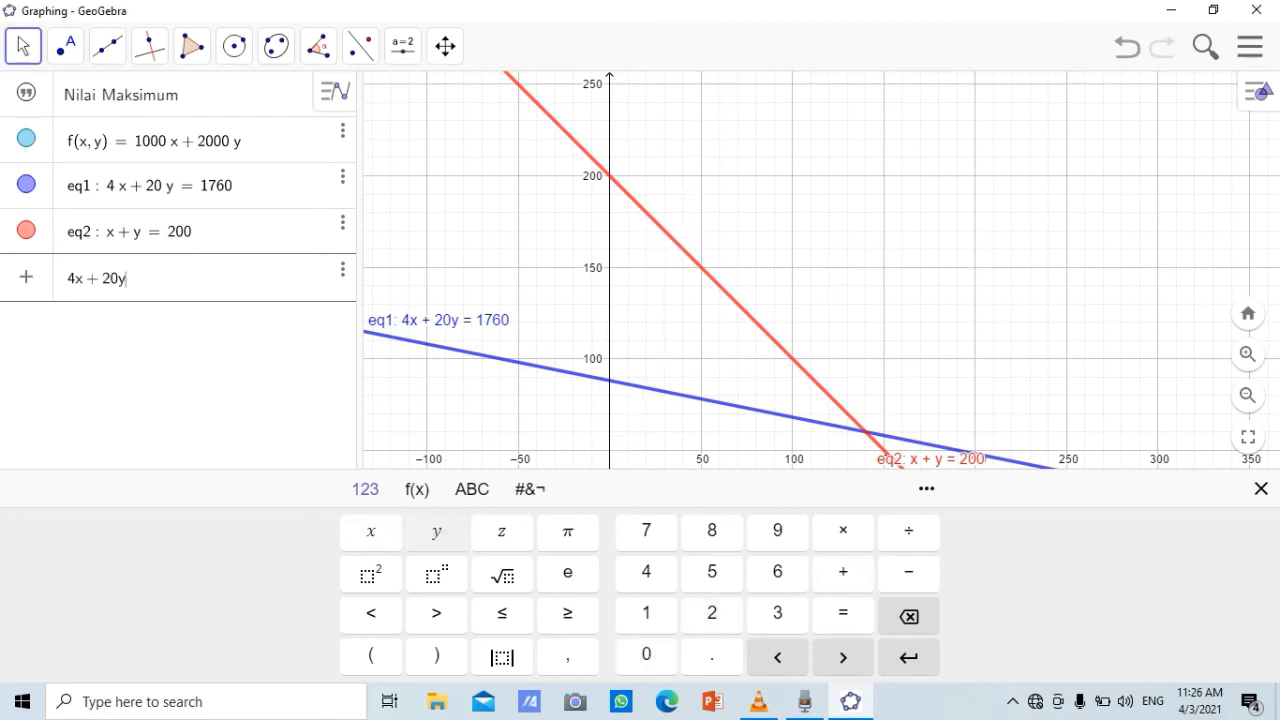
click(502, 612)
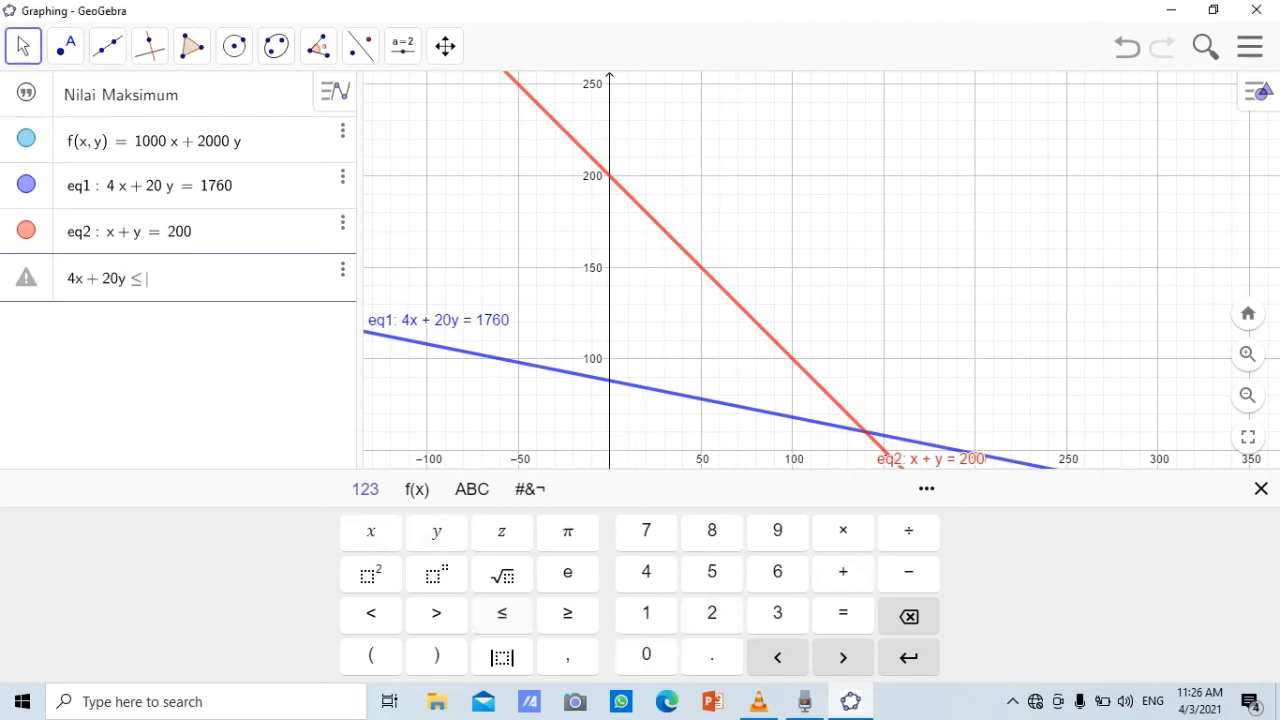
click(646, 612)
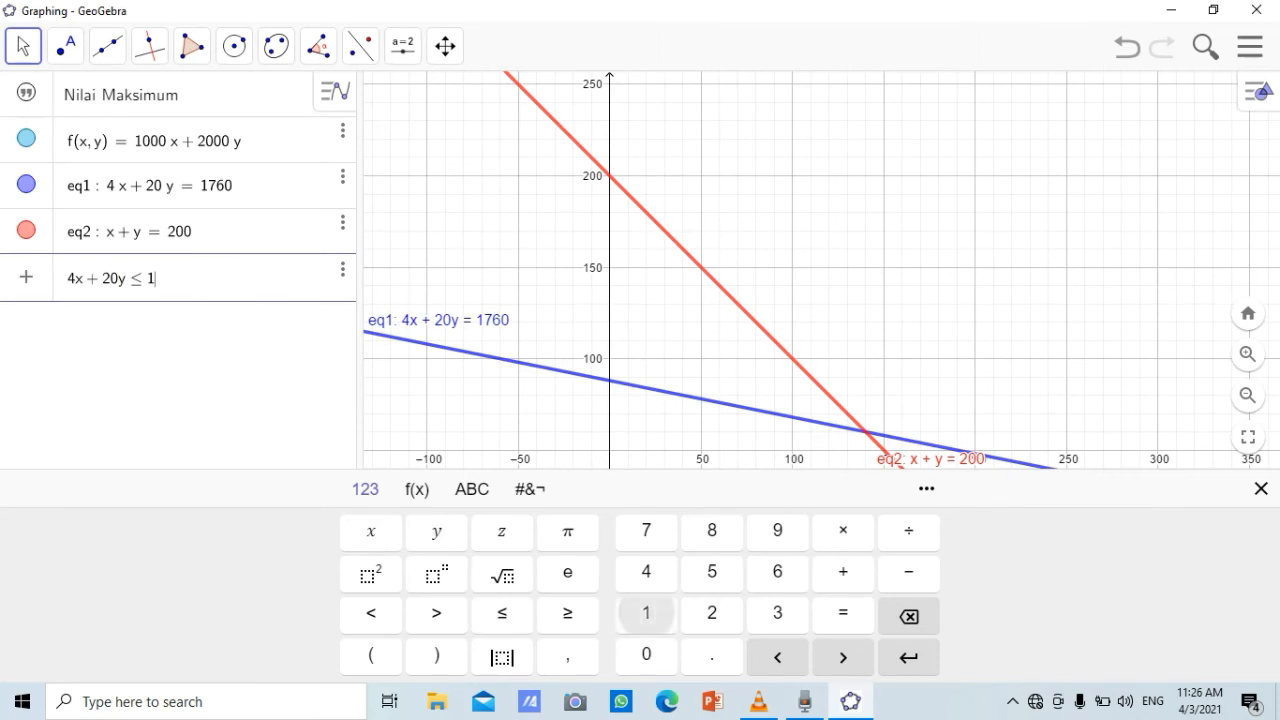
click(646, 531)
click(778, 571)
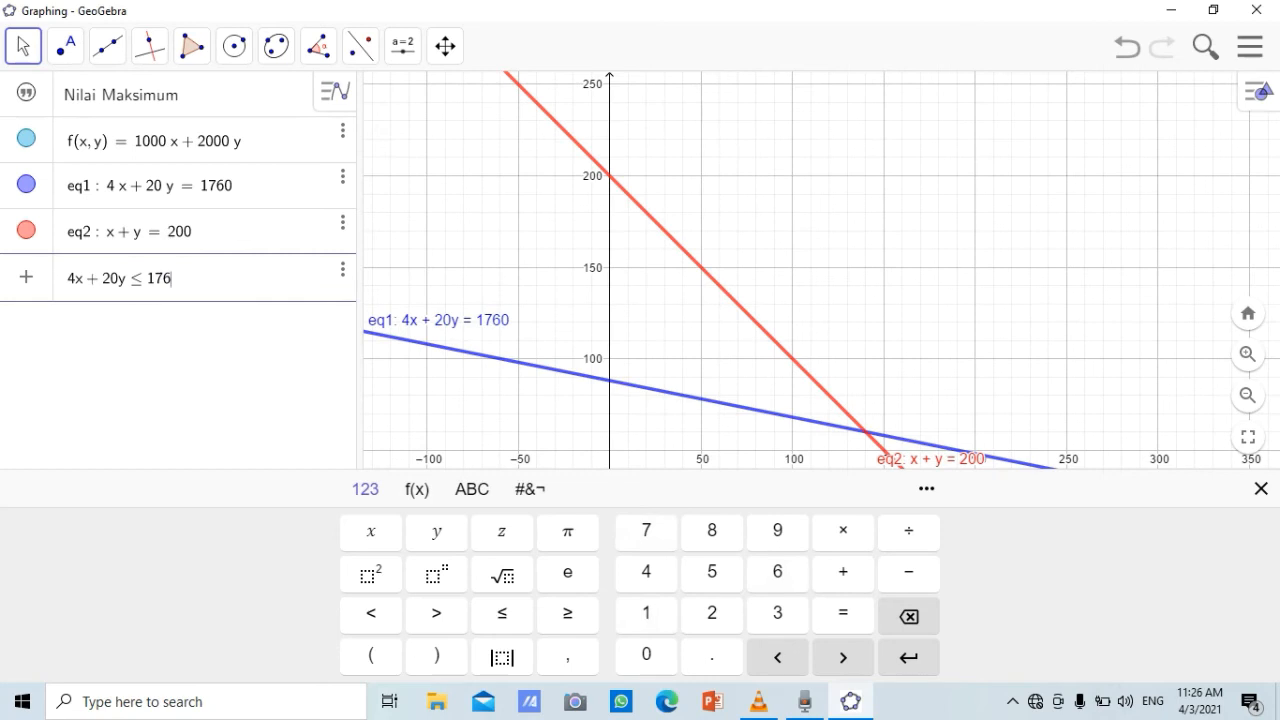
click(646, 654)
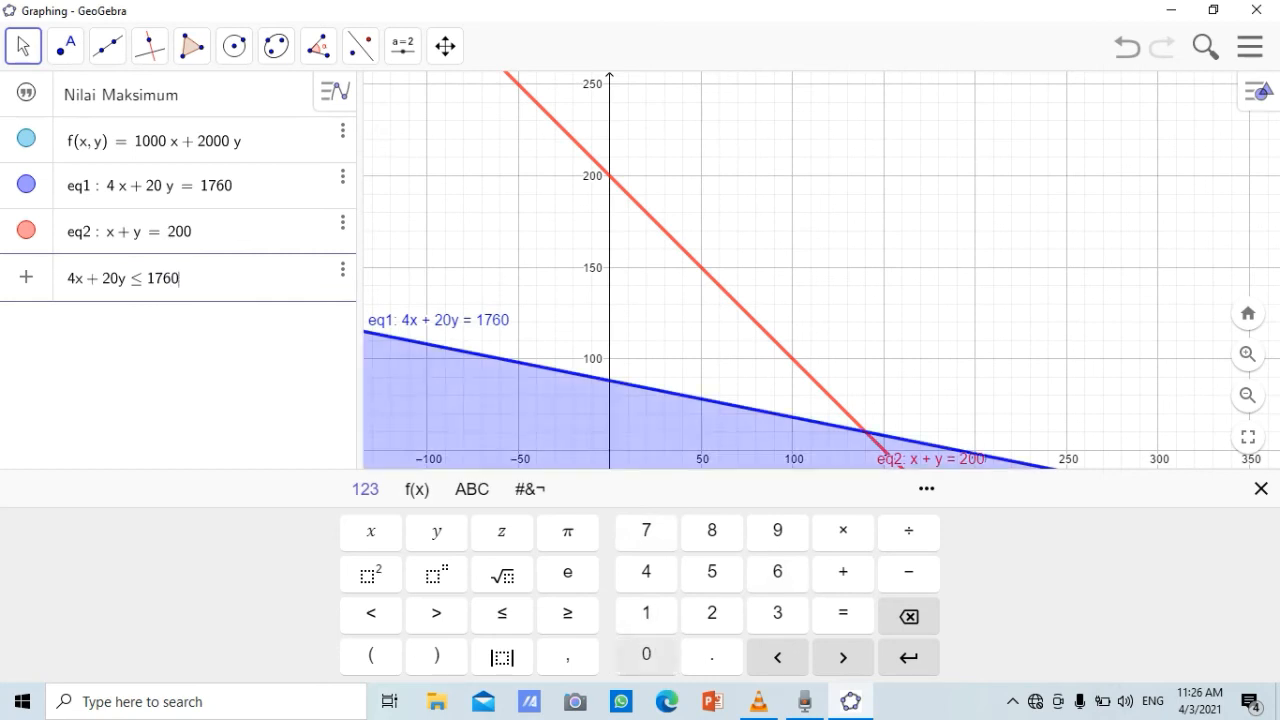
Extend the inequality with the logical-and condition ∧ x + y ≤ 200
click(530, 488)
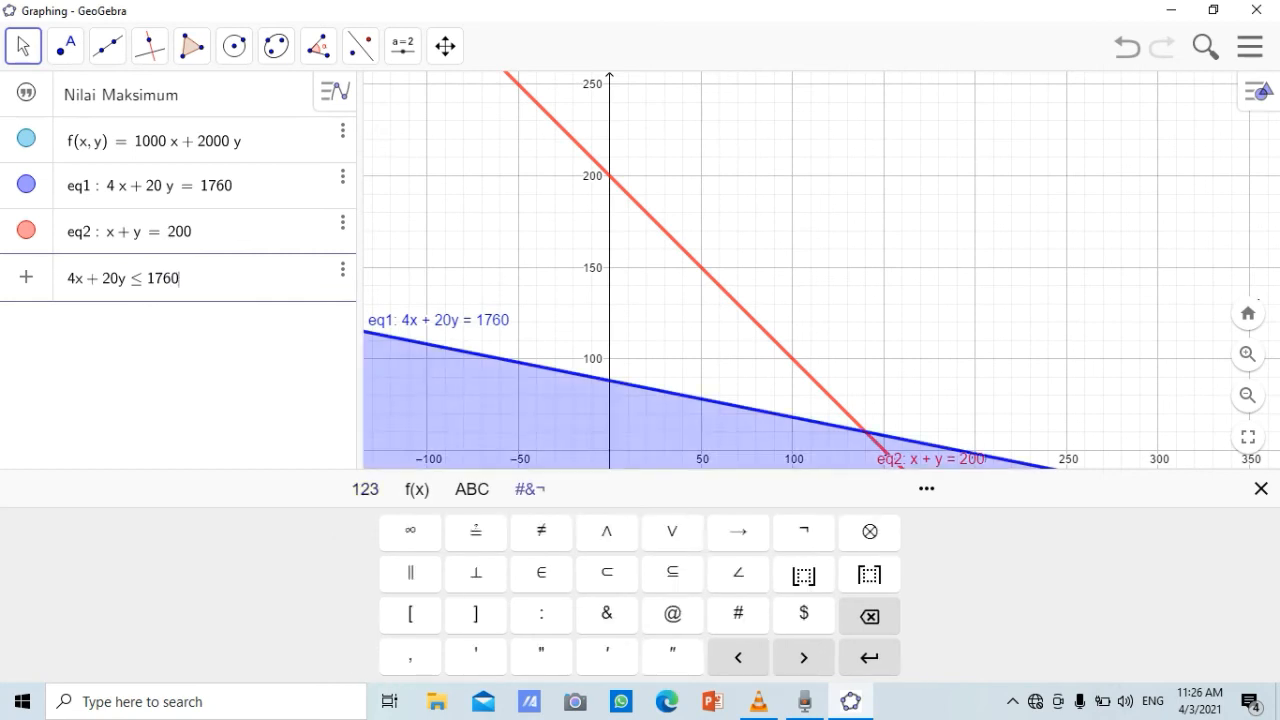
click(606, 531)
click(365, 488)
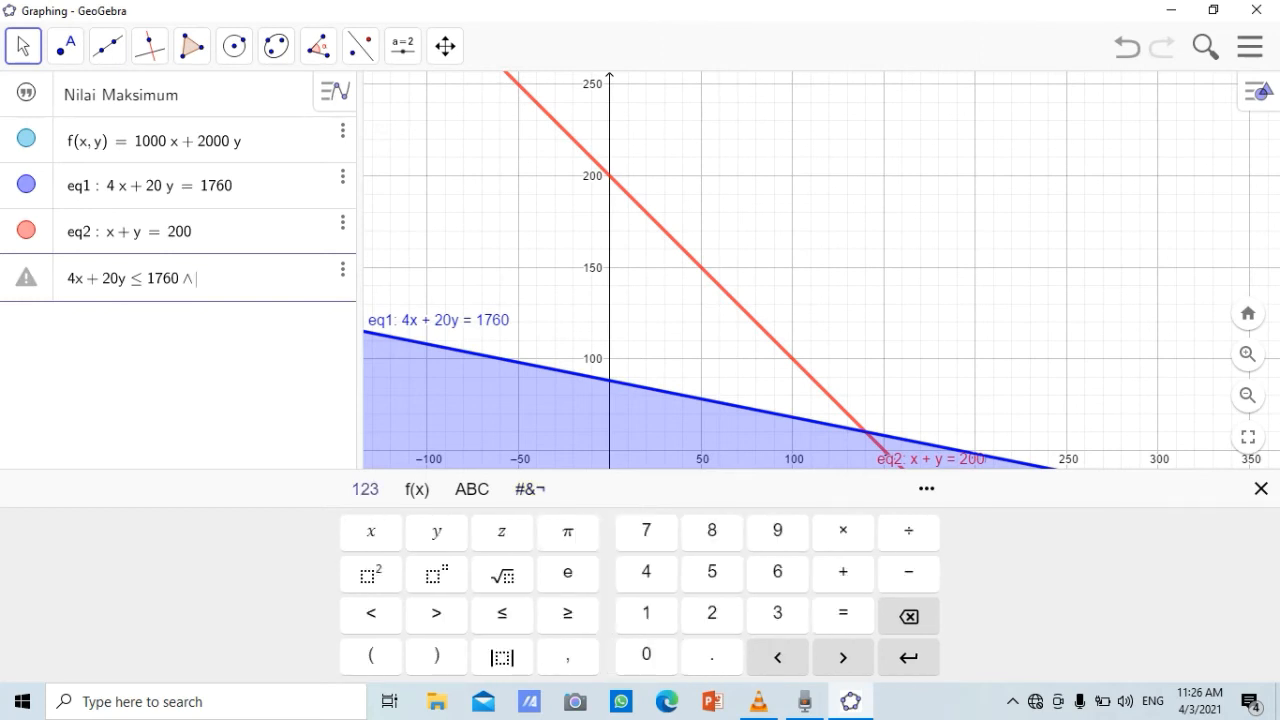
click(371, 531)
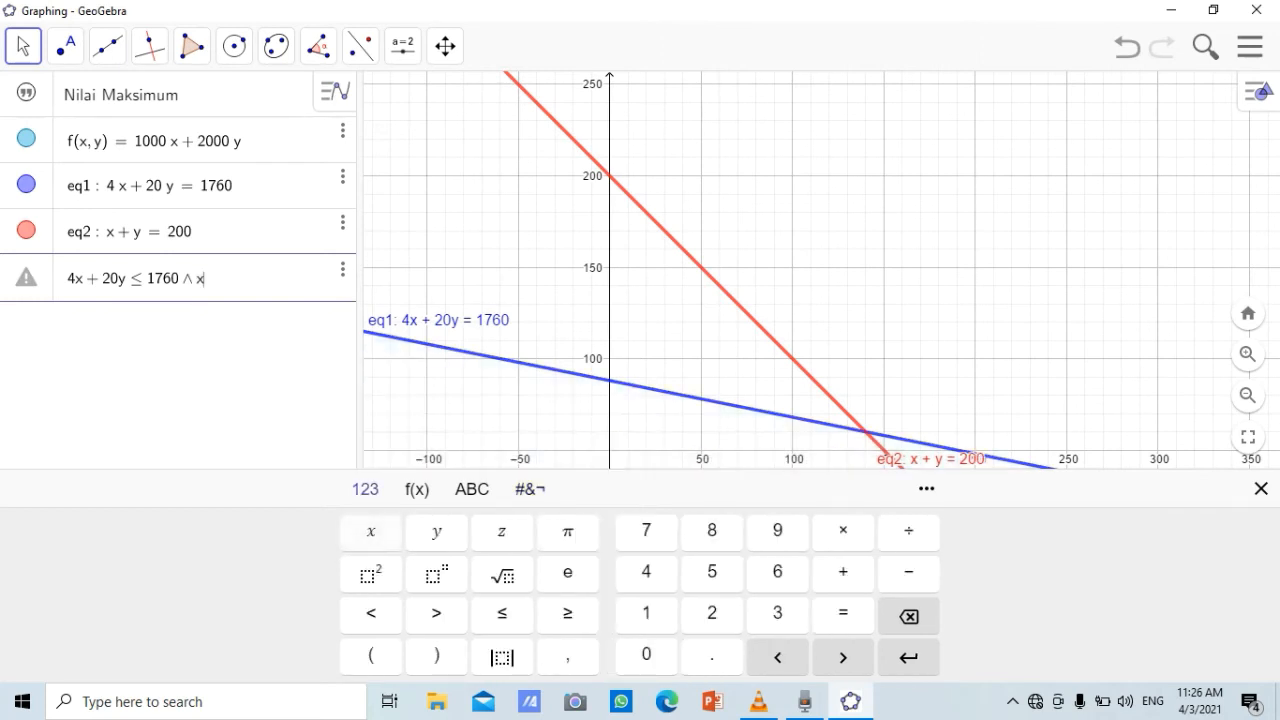
click(843, 571)
click(436, 531)
click(502, 612)
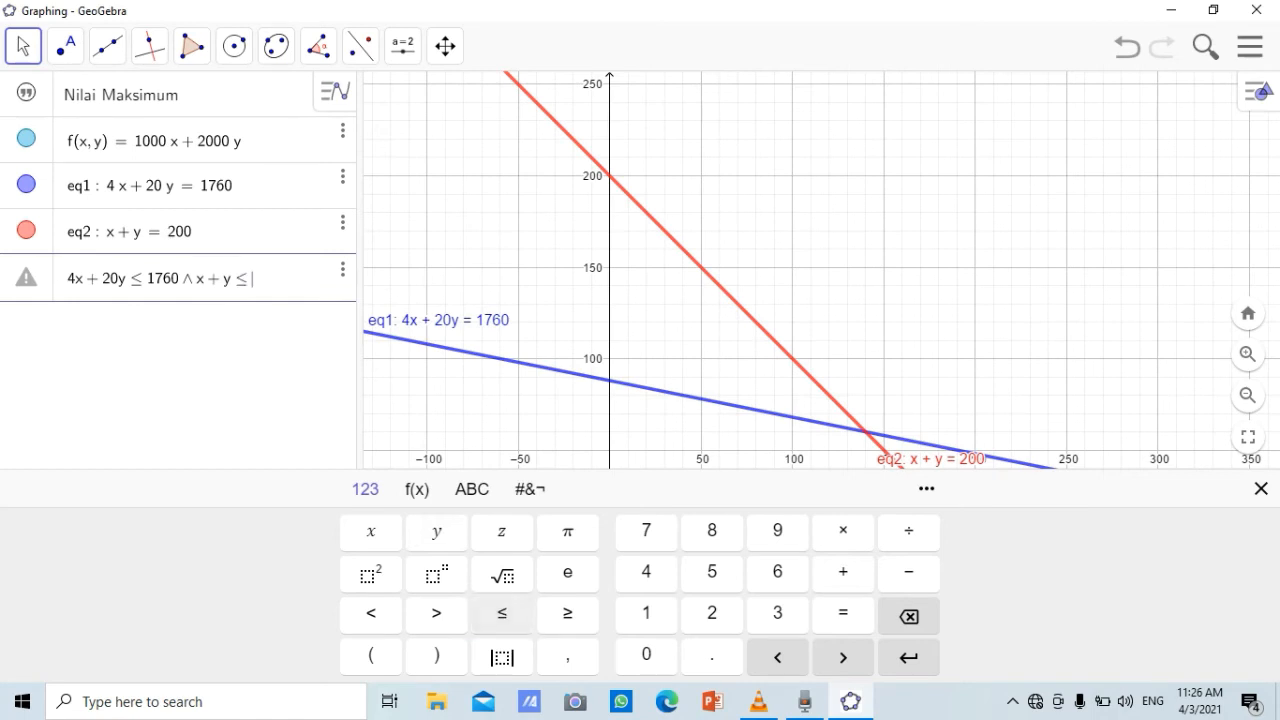
click(712, 612)
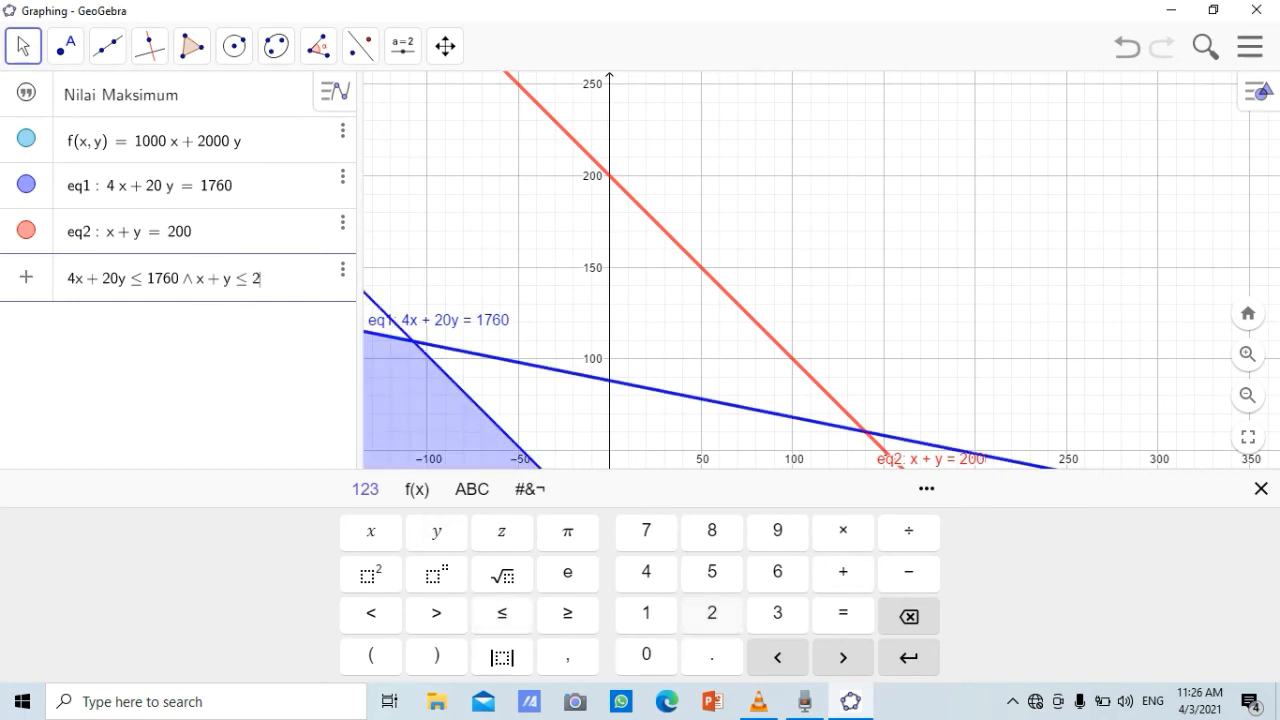
click(646, 654)
click(646, 654)
Extend the inequality with the logical-and condition ∧ x ≥ 0 using the on-screen math keyboard
click(530, 488)
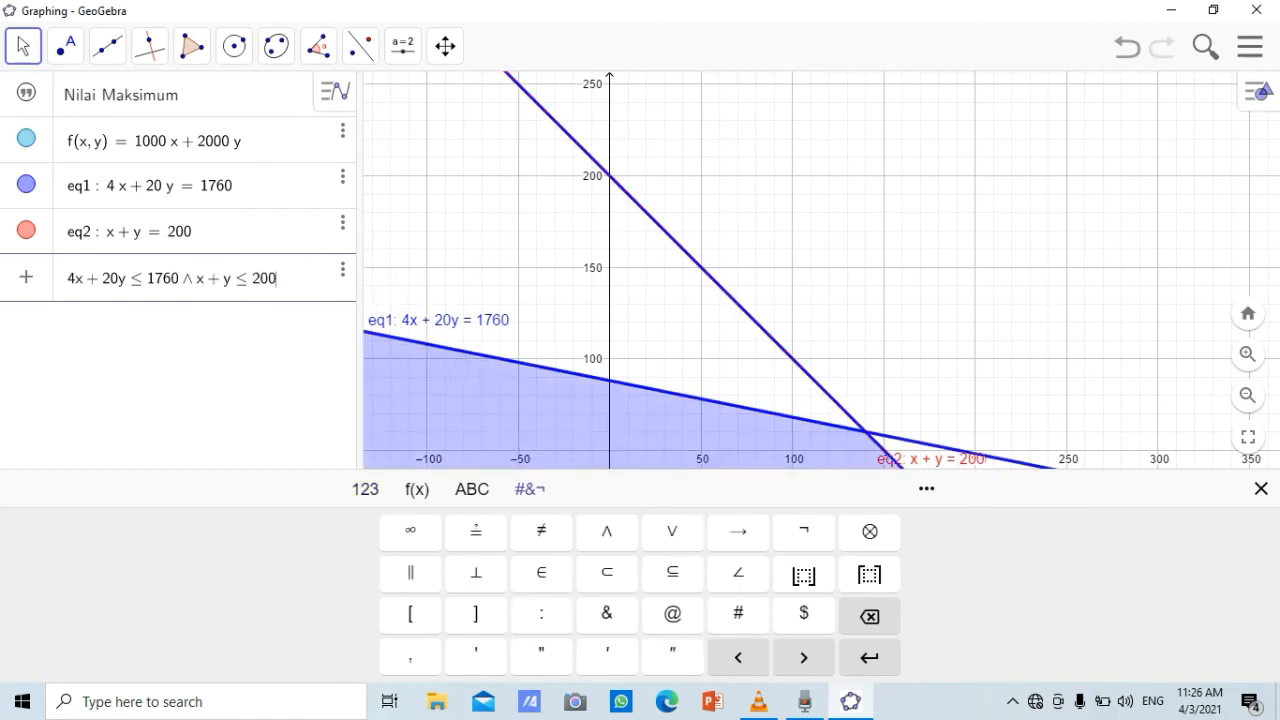
click(606, 531)
click(365, 488)
click(371, 531)
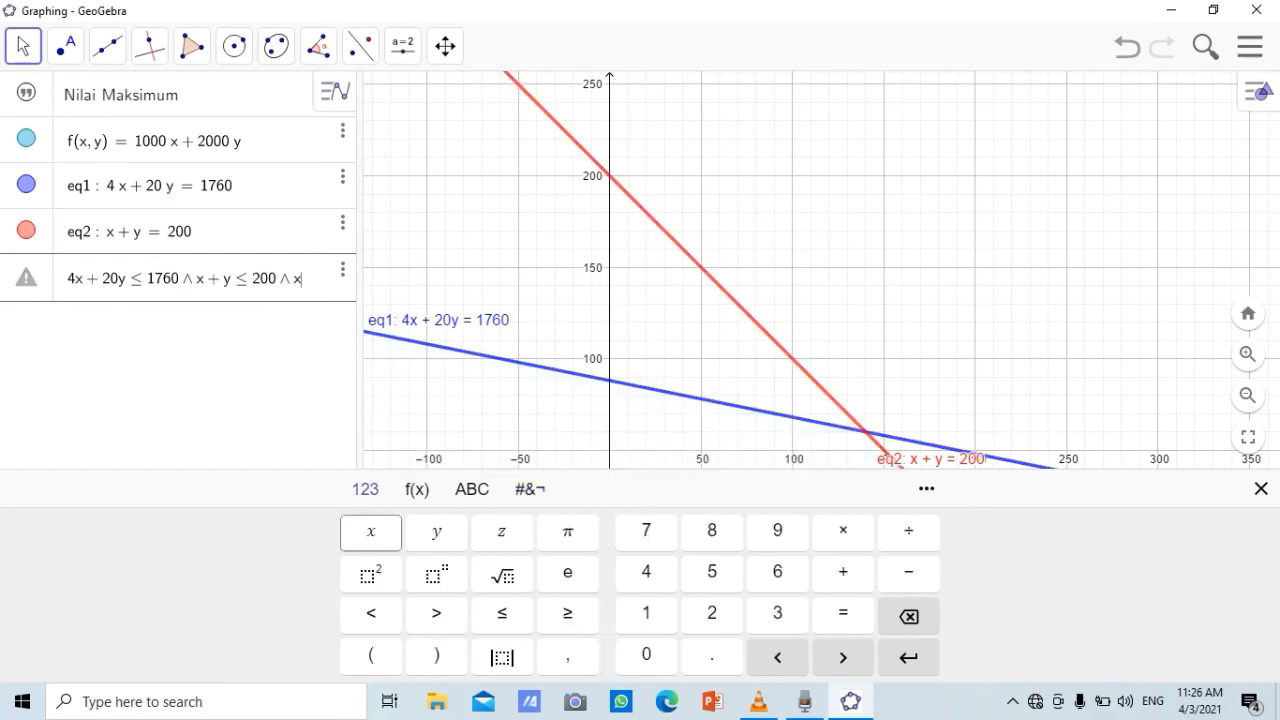
click(567, 613)
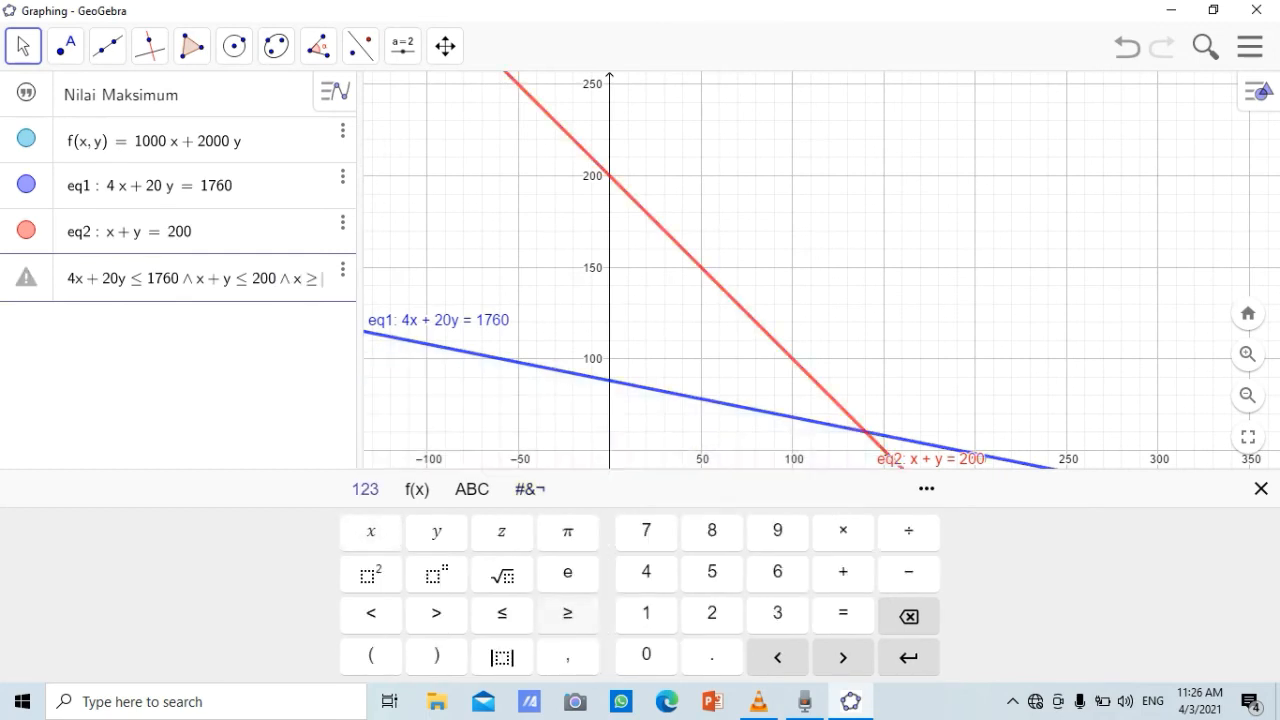
click(646, 655)
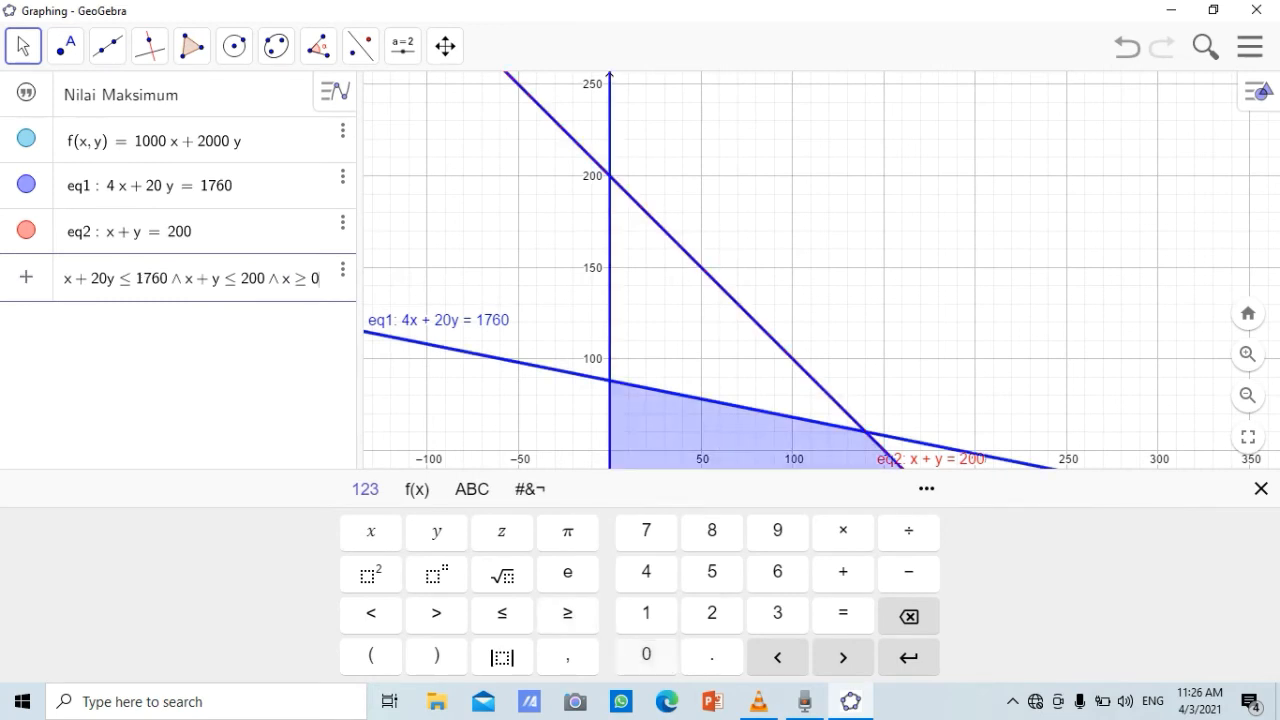
Add the logical-and condition ∧ y ≥ 0 to the inequality, confirm the row and close the on-screen keyboard
click(530, 488)
click(606, 530)
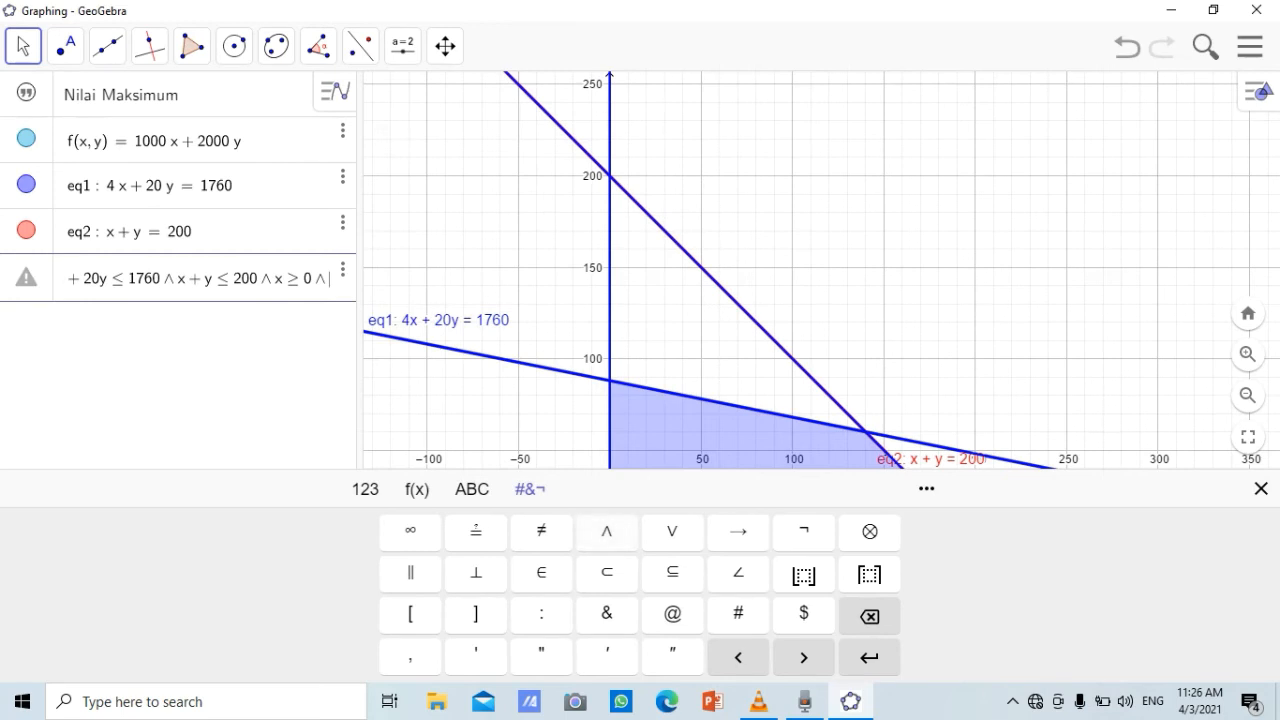
click(366, 488)
click(436, 530)
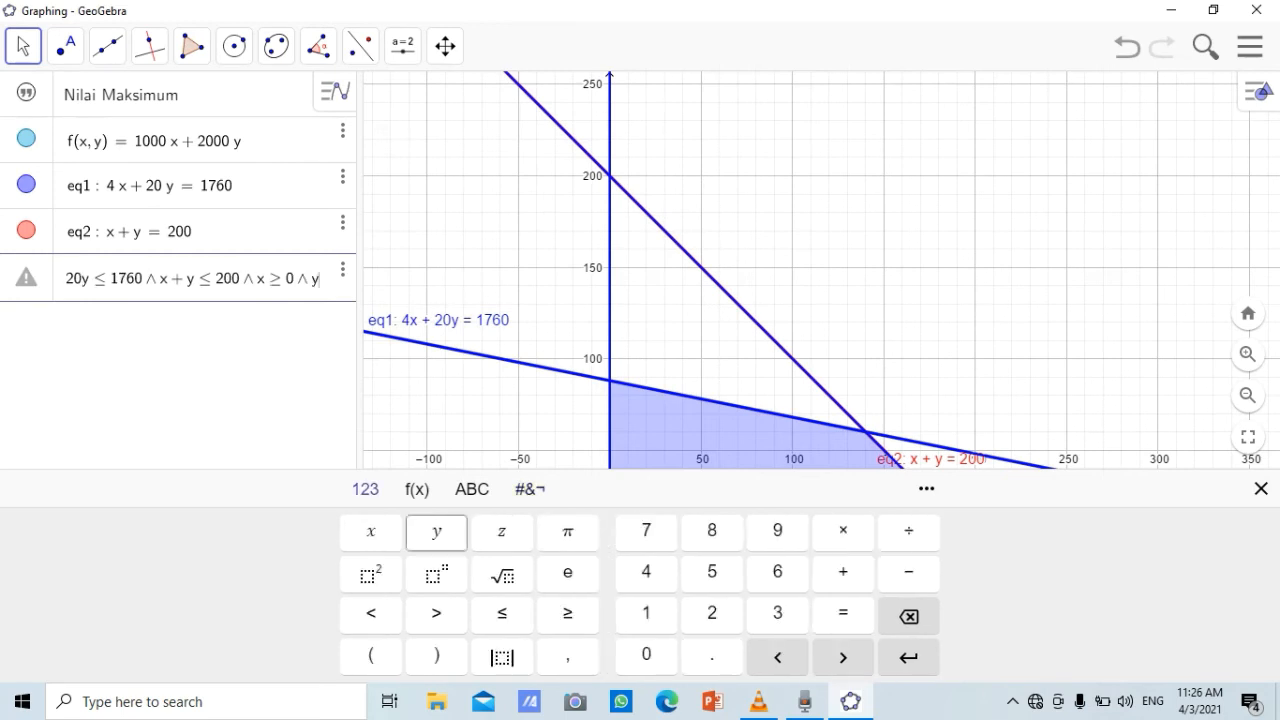
click(568, 614)
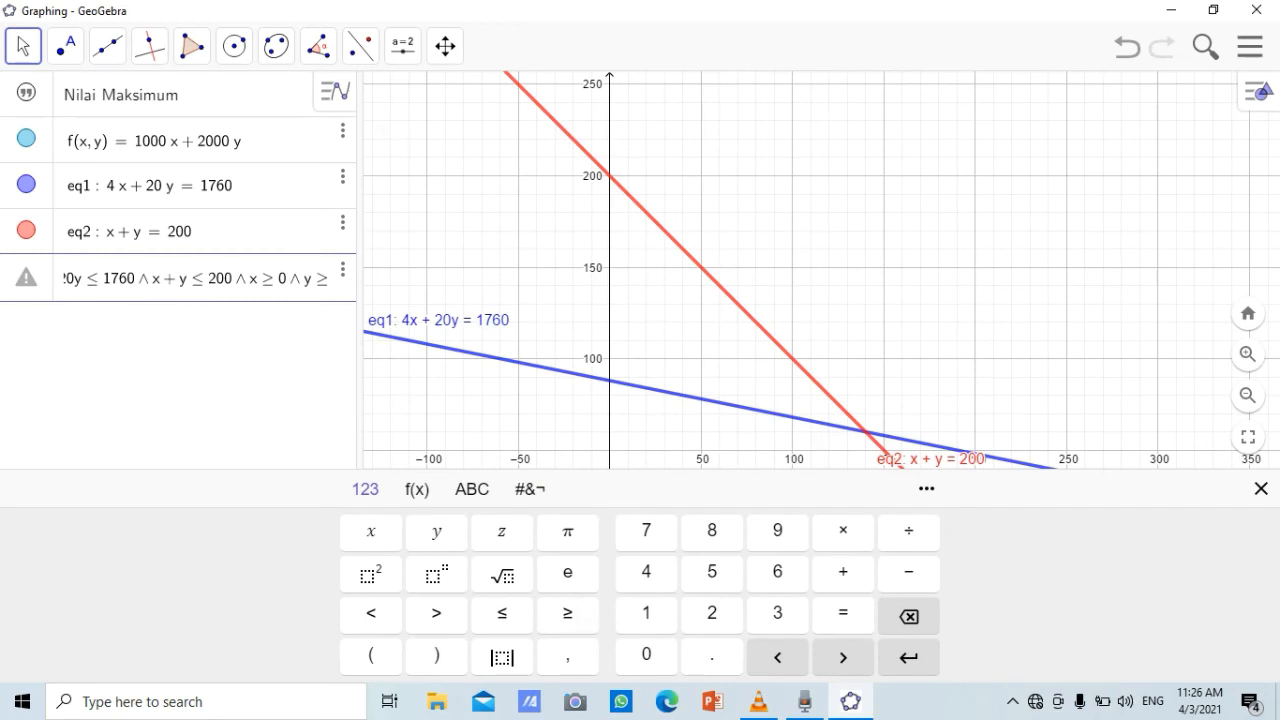
click(646, 655)
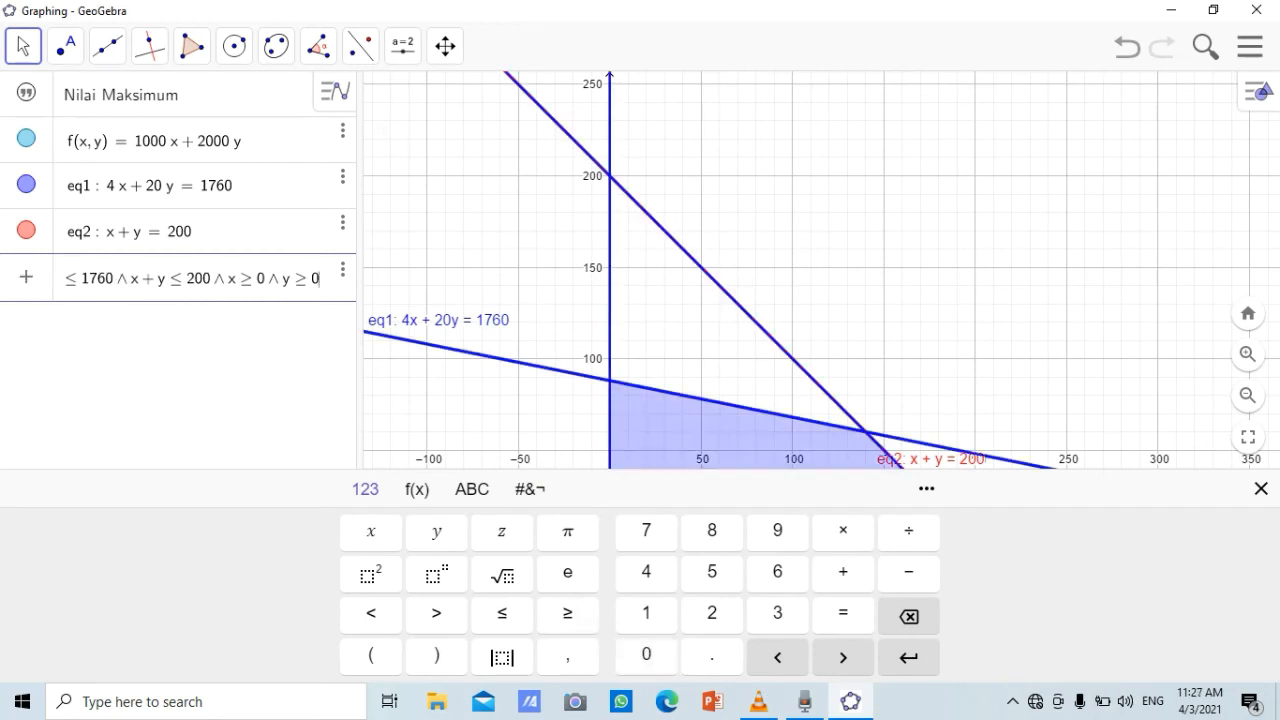
key(Return)
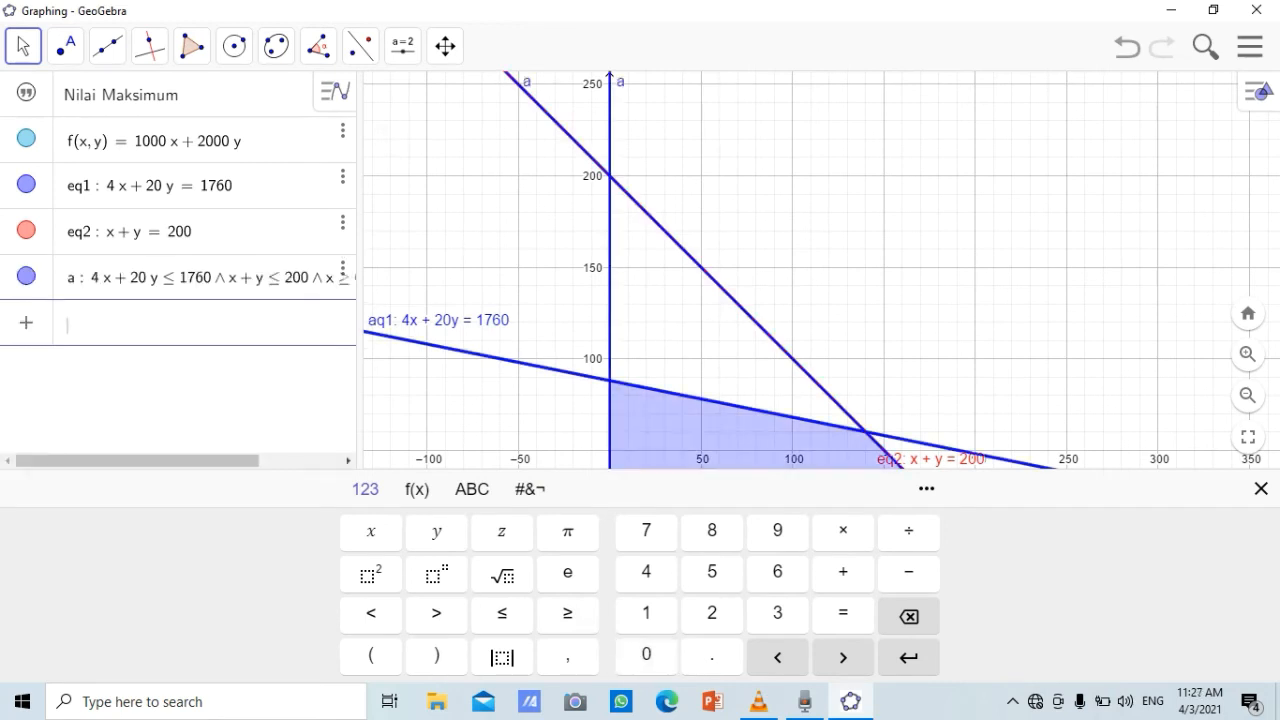
click(1261, 489)
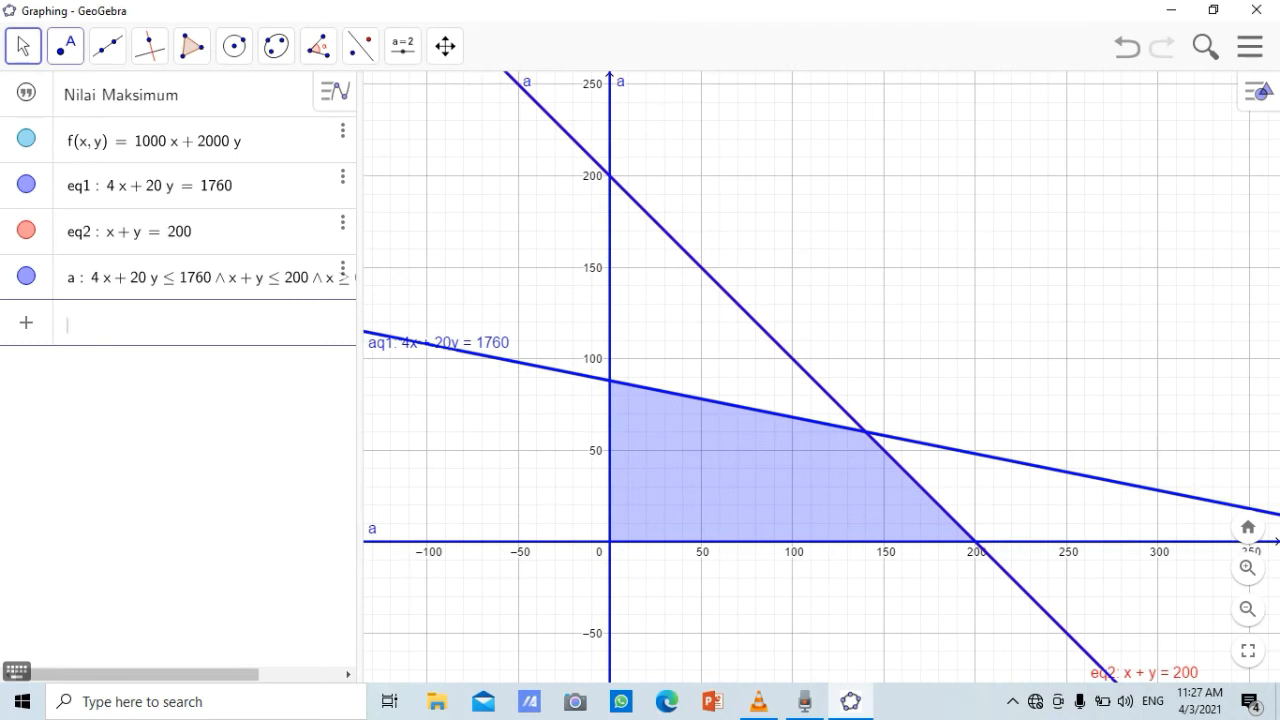
Mark the intersections of the line 4x + 20y = 1760 with the x-axis and with the line x + y = 200 using Perpotongan Dua Objek
click(65, 46)
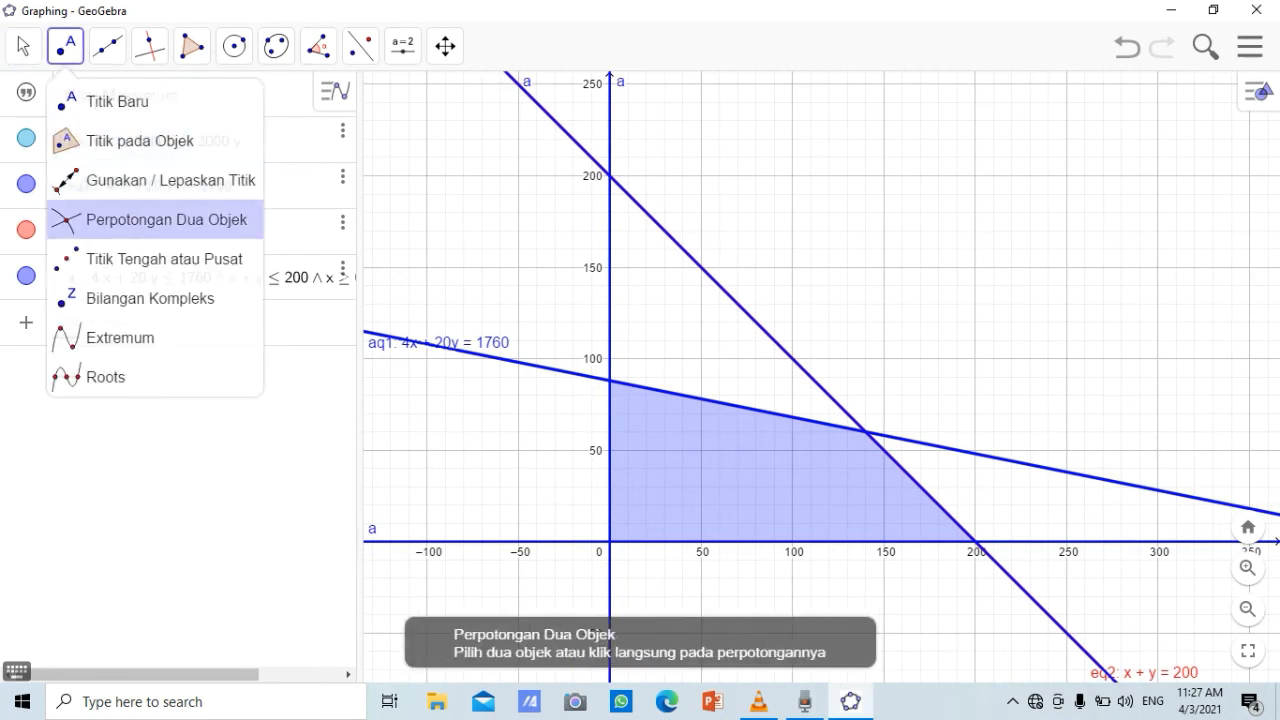
click(155, 219)
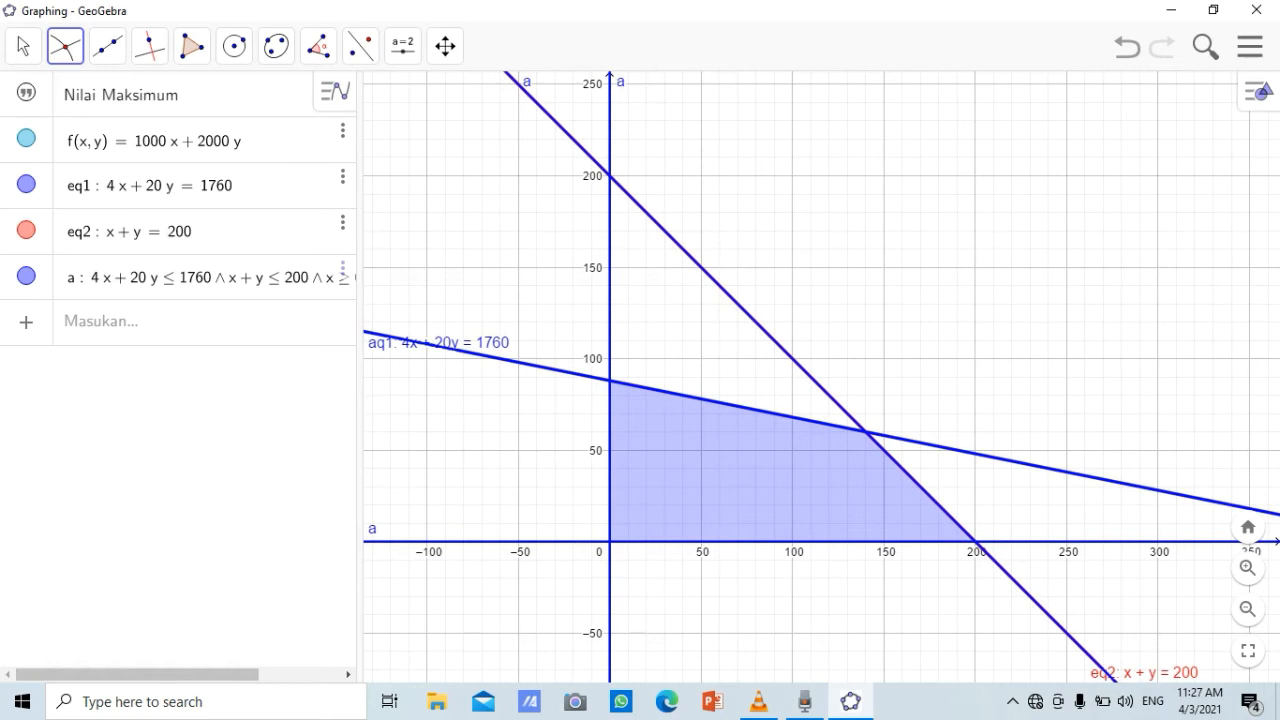
click(740, 407)
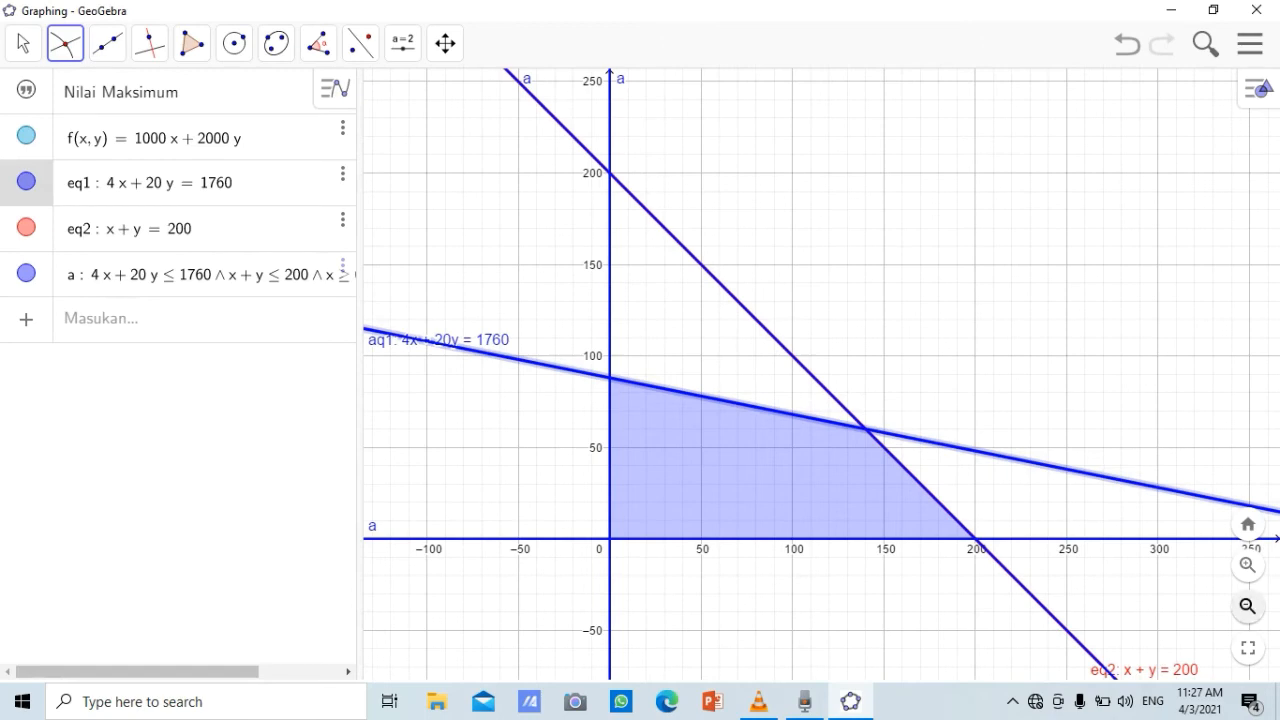
click(1247, 606)
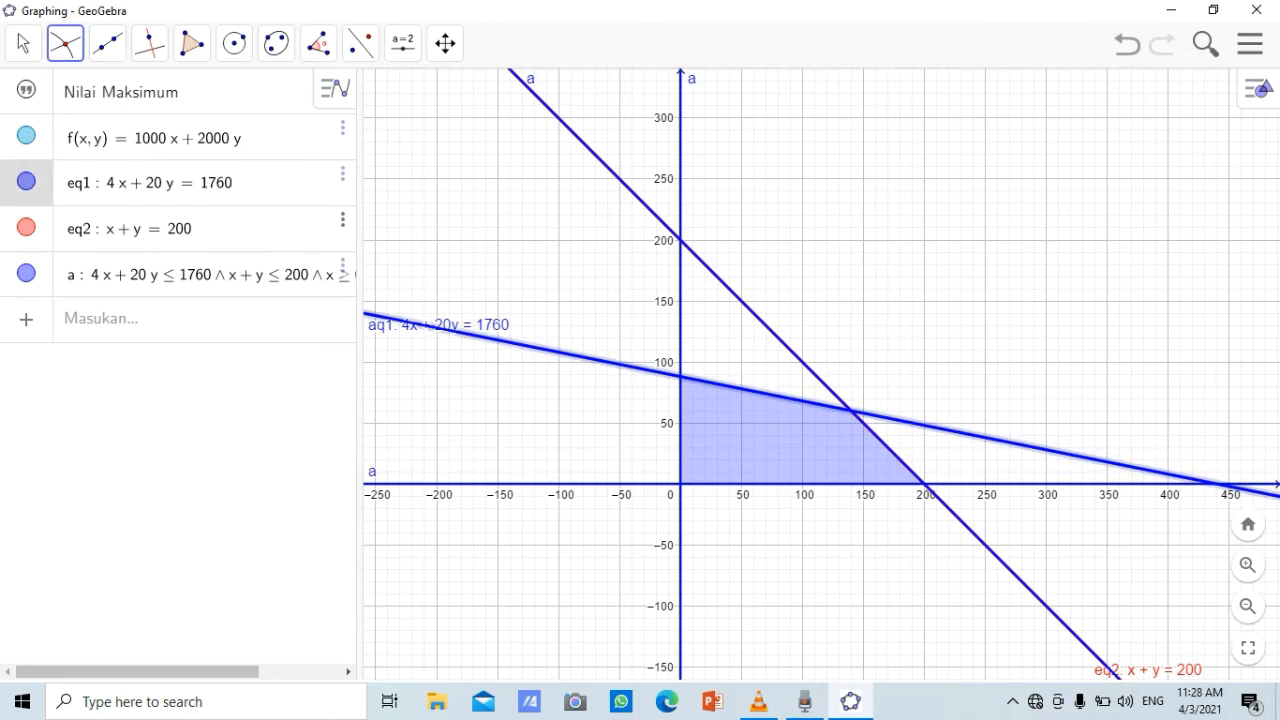
click(1216, 484)
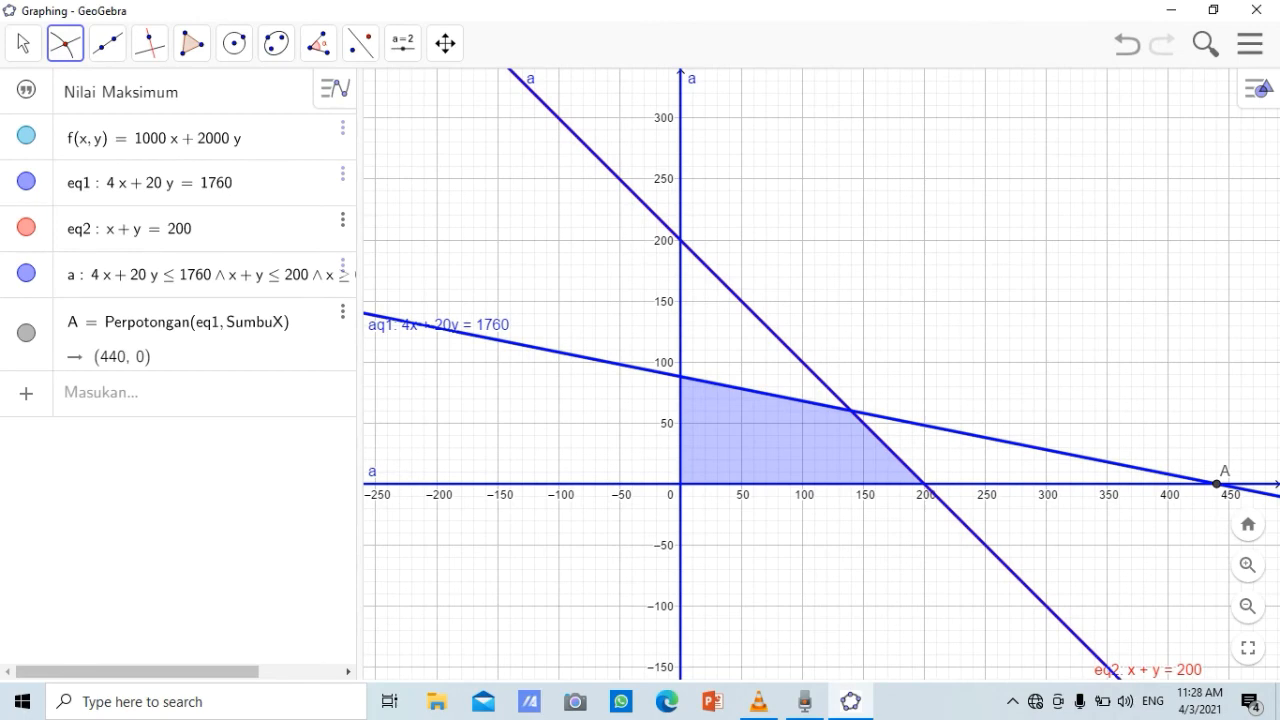
click(765, 393)
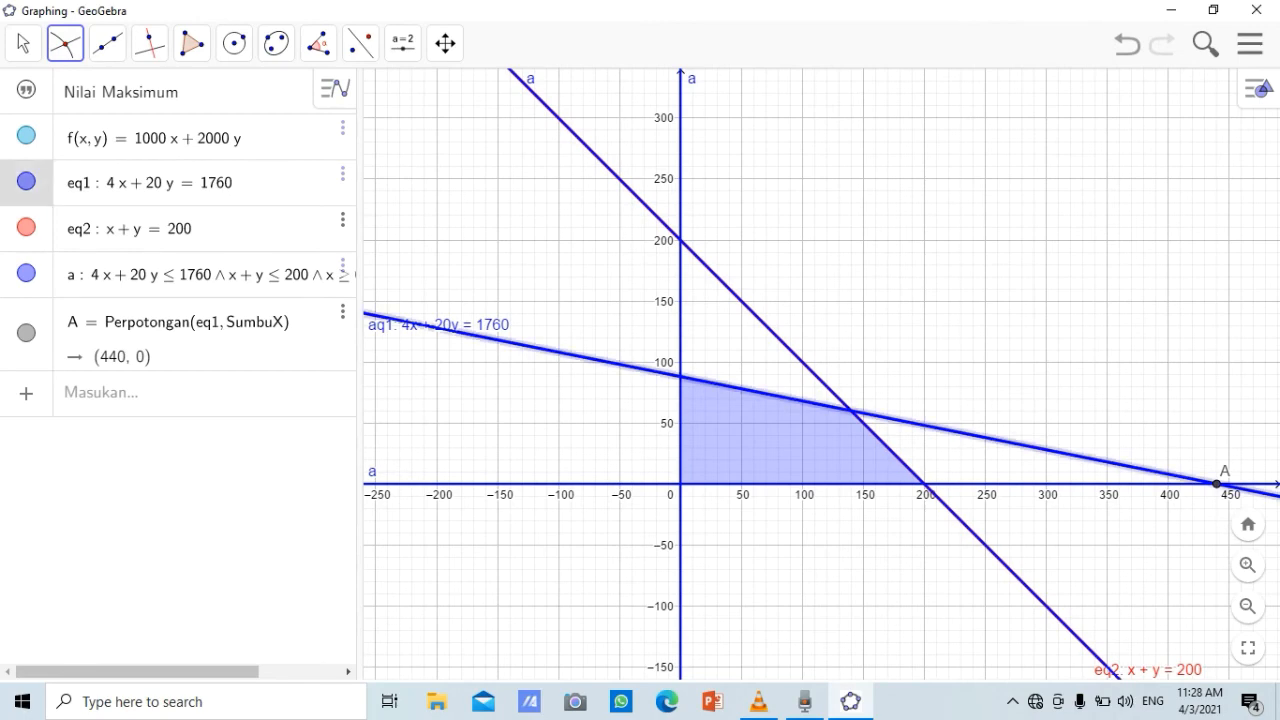
click(806, 366)
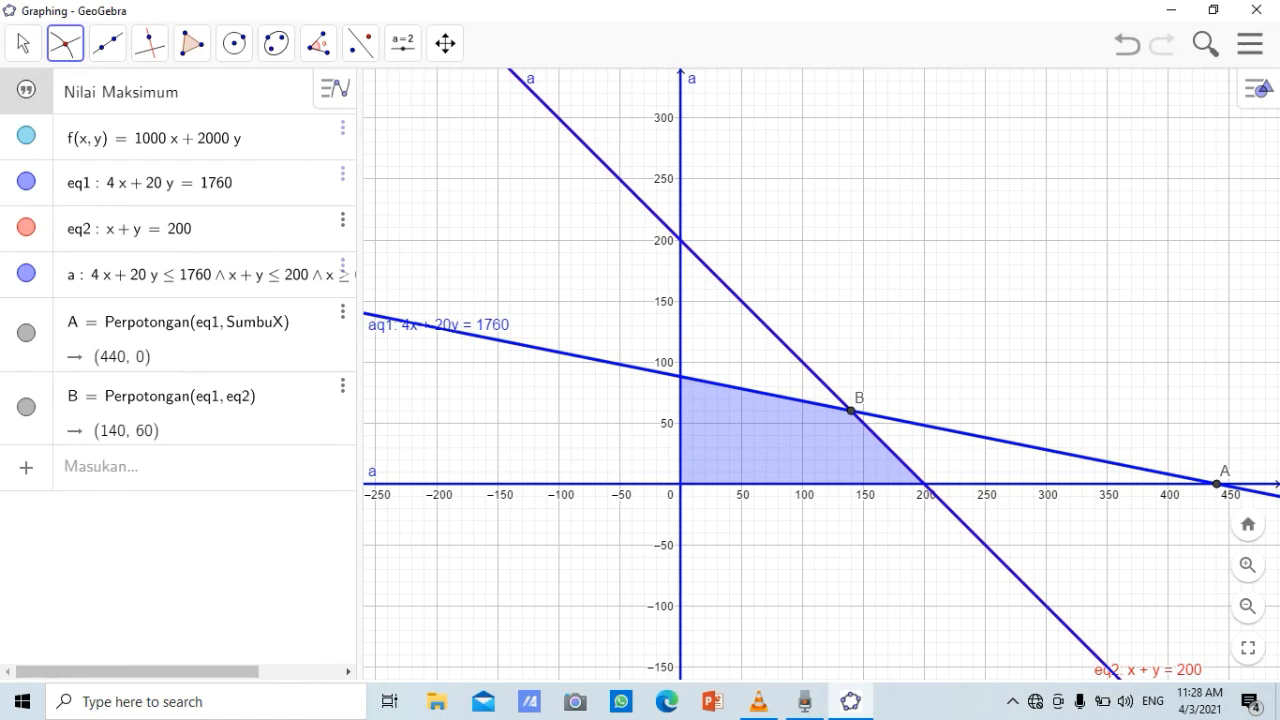
Mark the intersection of the line x + y = 200 with the y-axis and the intersection of the two axes
click(680, 240)
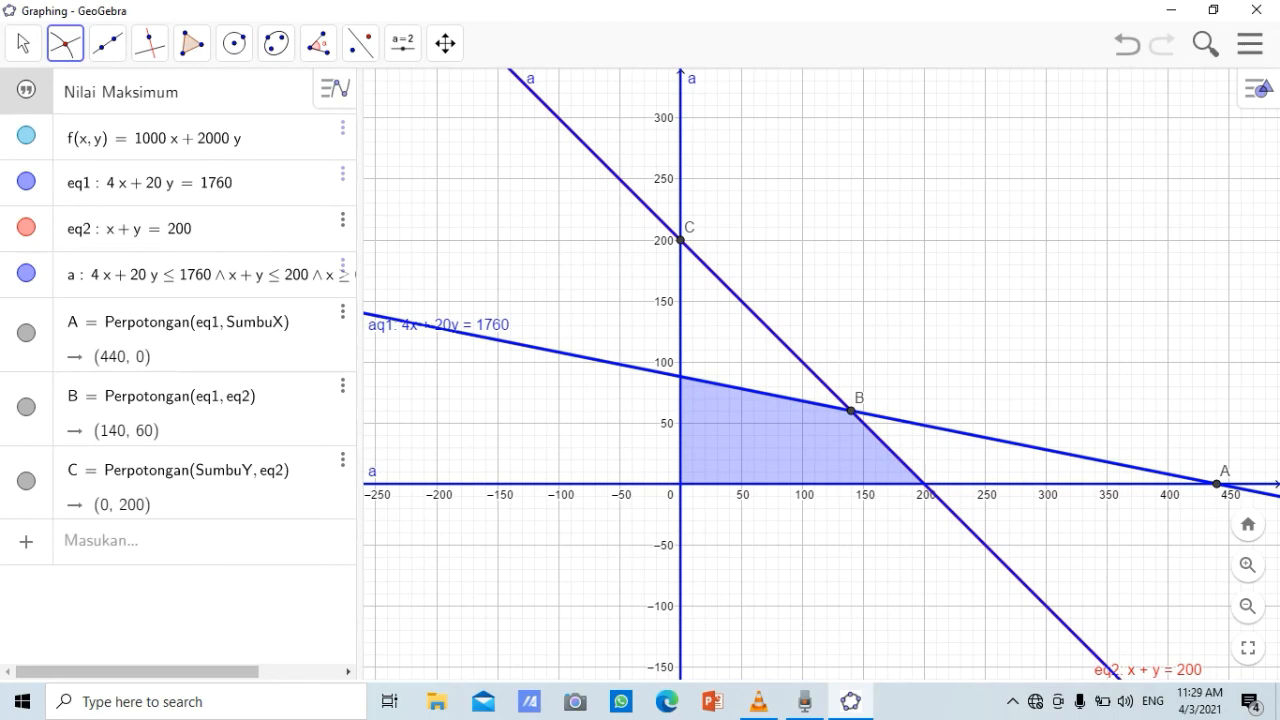
click(680, 484)
click(65, 43)
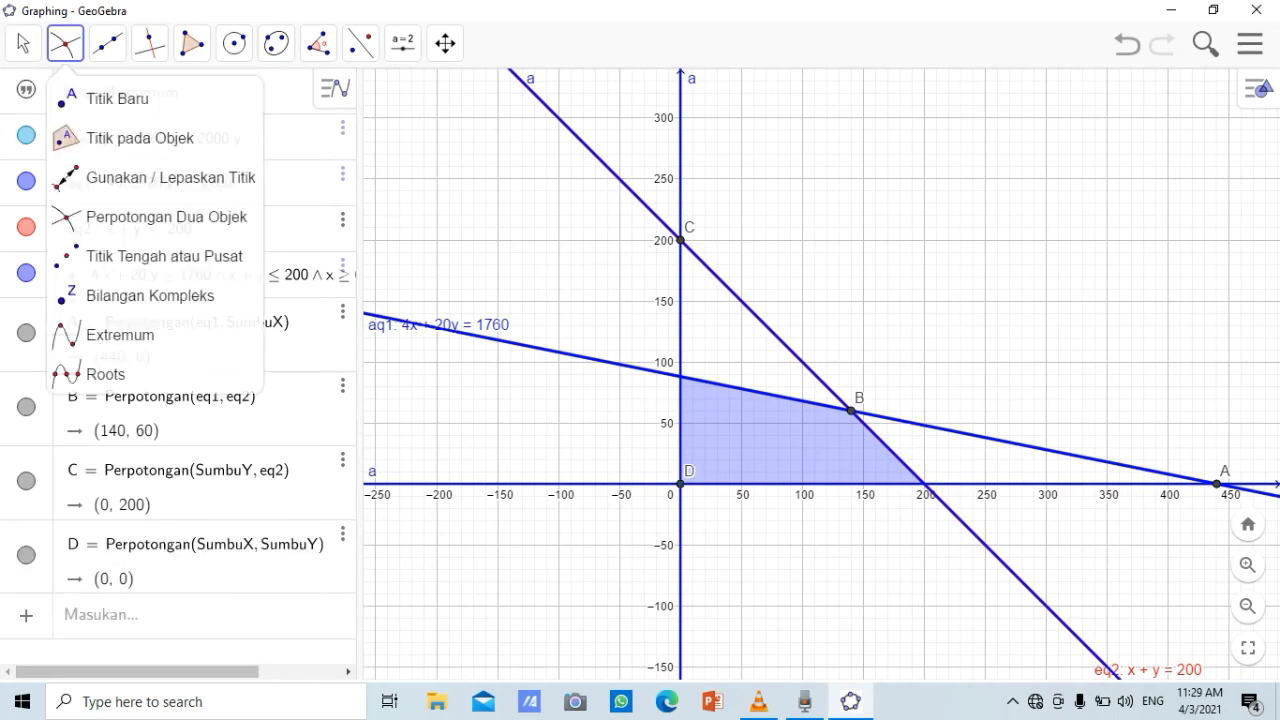
click(155, 217)
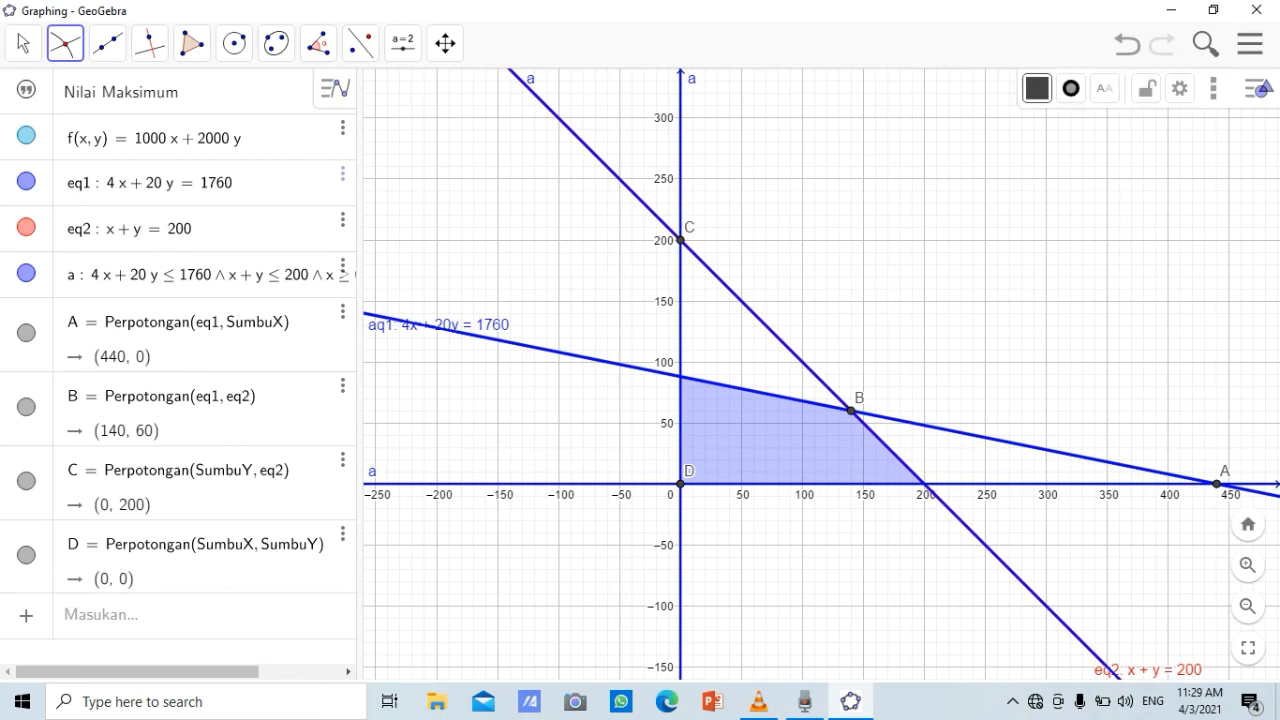
Show the spreadsheet view (Tampilan Spreadsheet) beside the graph and narrow it to give the graph more width
click(1213, 88)
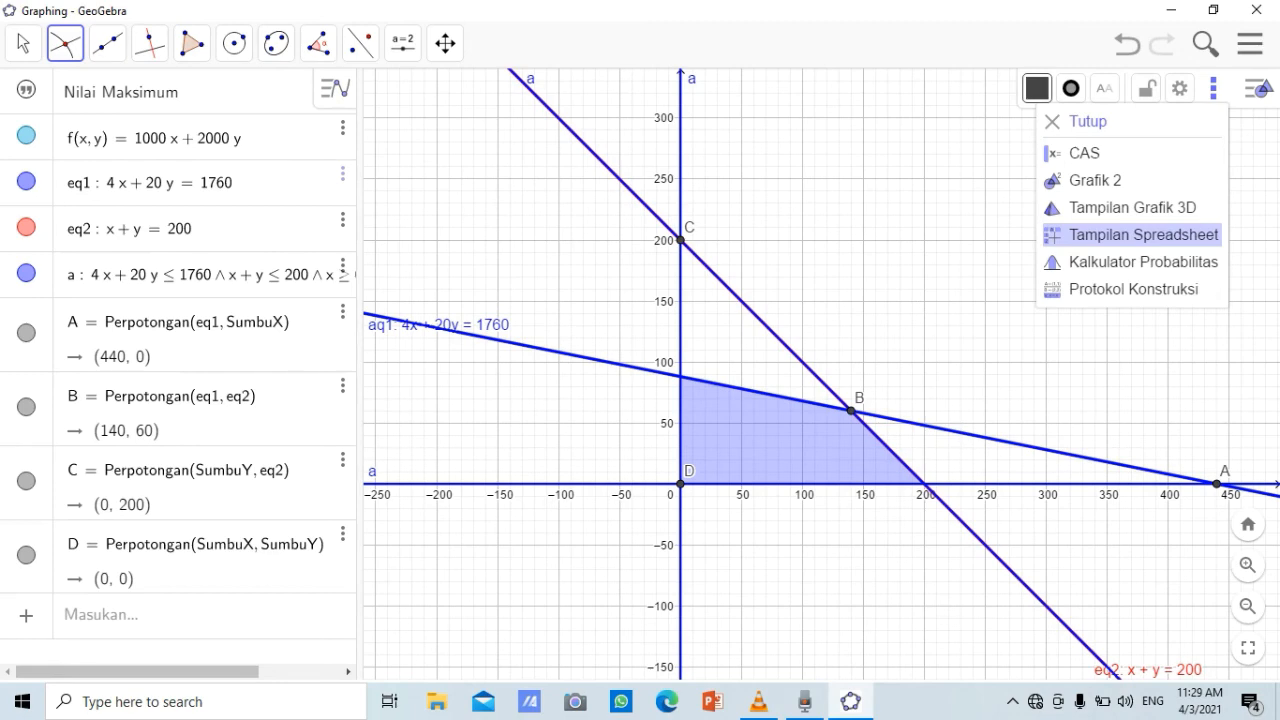
click(1140, 234)
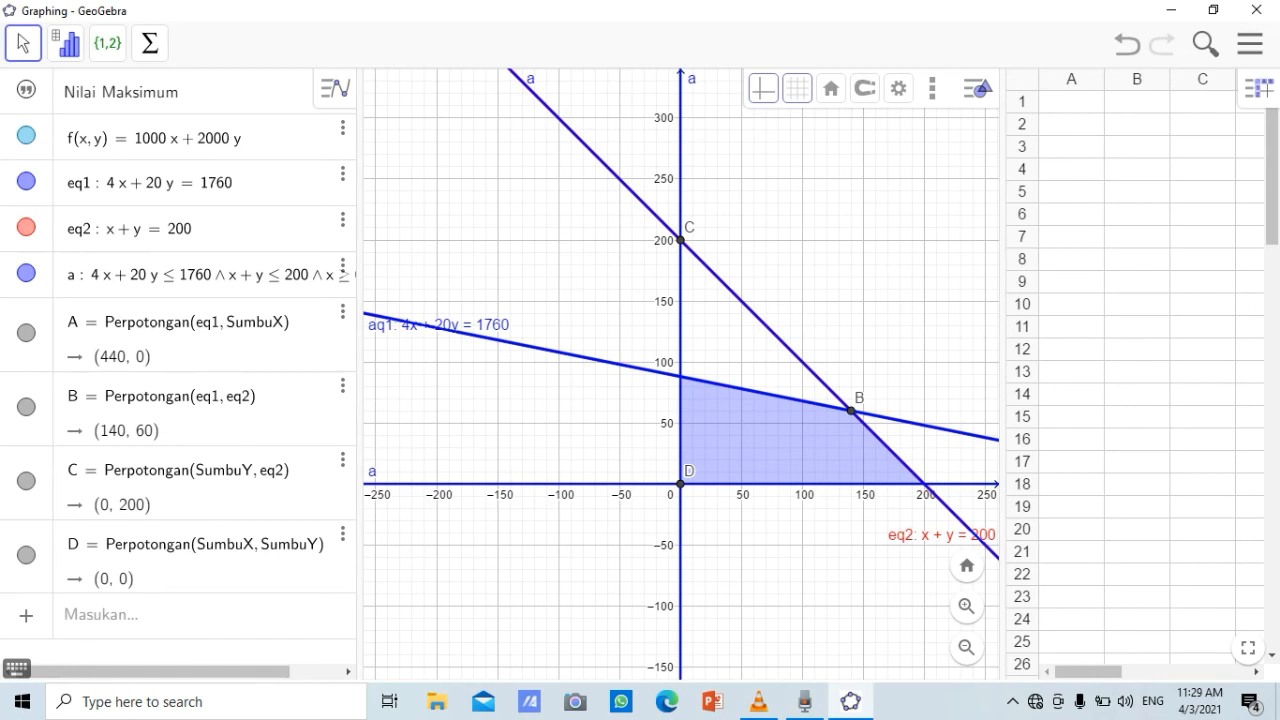
drag(1005, 380, 1075, 380)
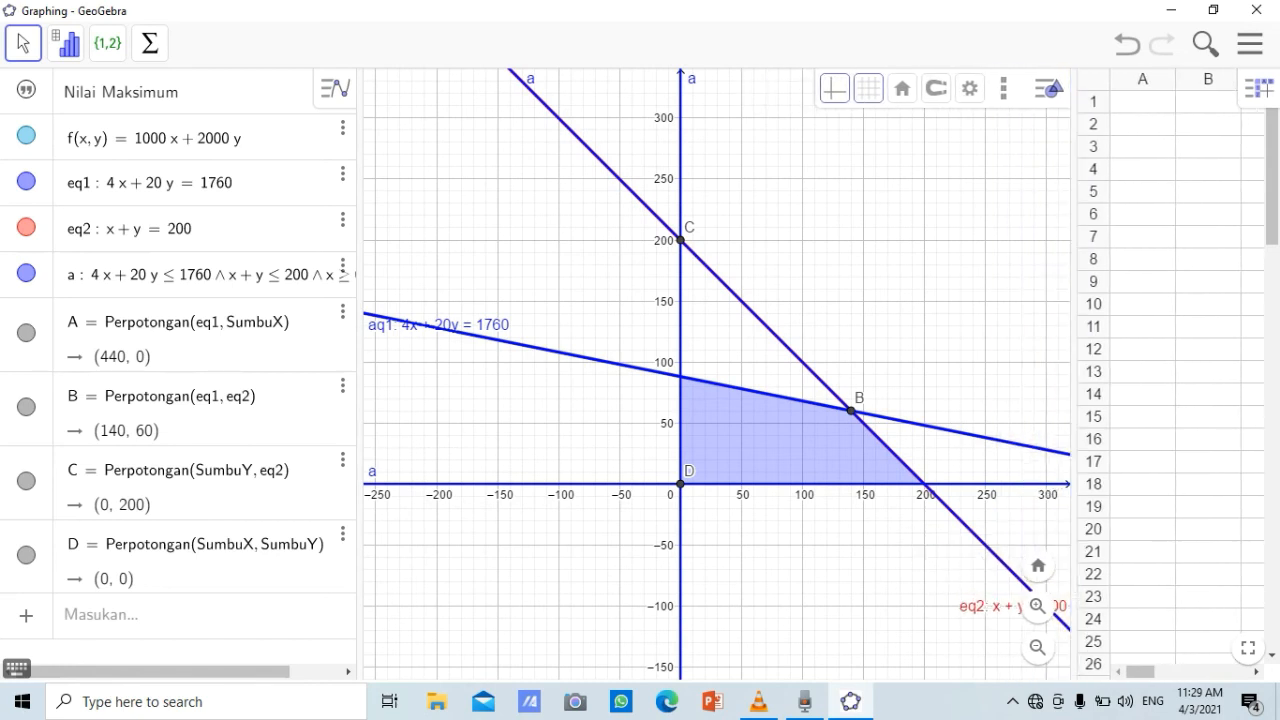
click(780, 280)
click(445, 43)
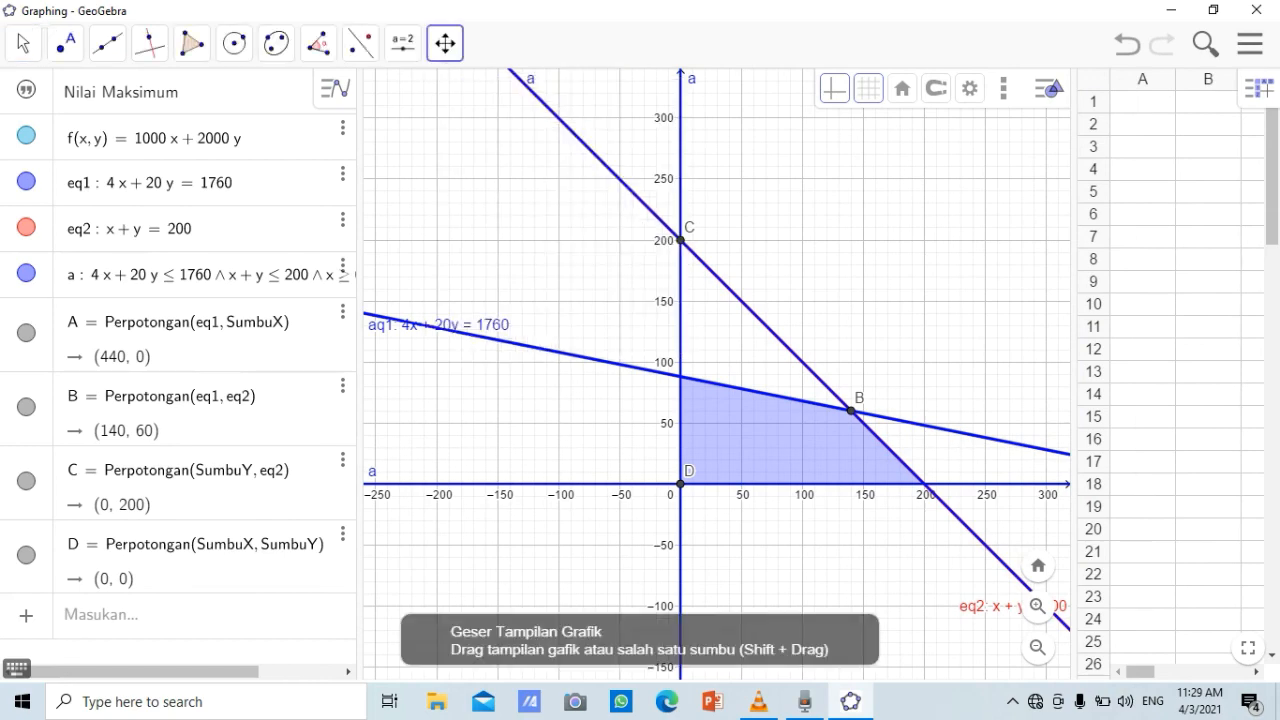
drag(780, 300, 704, 284)
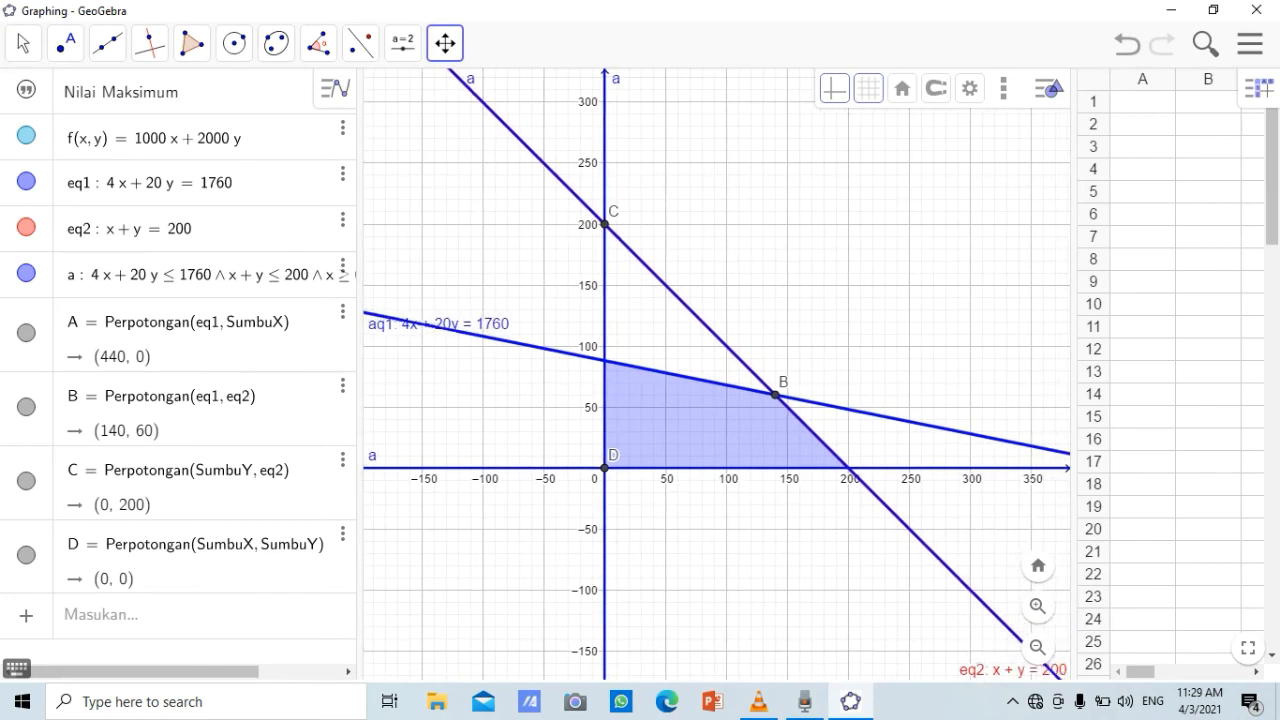
Enter the spreadsheet headings Titik in cell A1 and f(x,y)=z in cell B1
click(1143, 102)
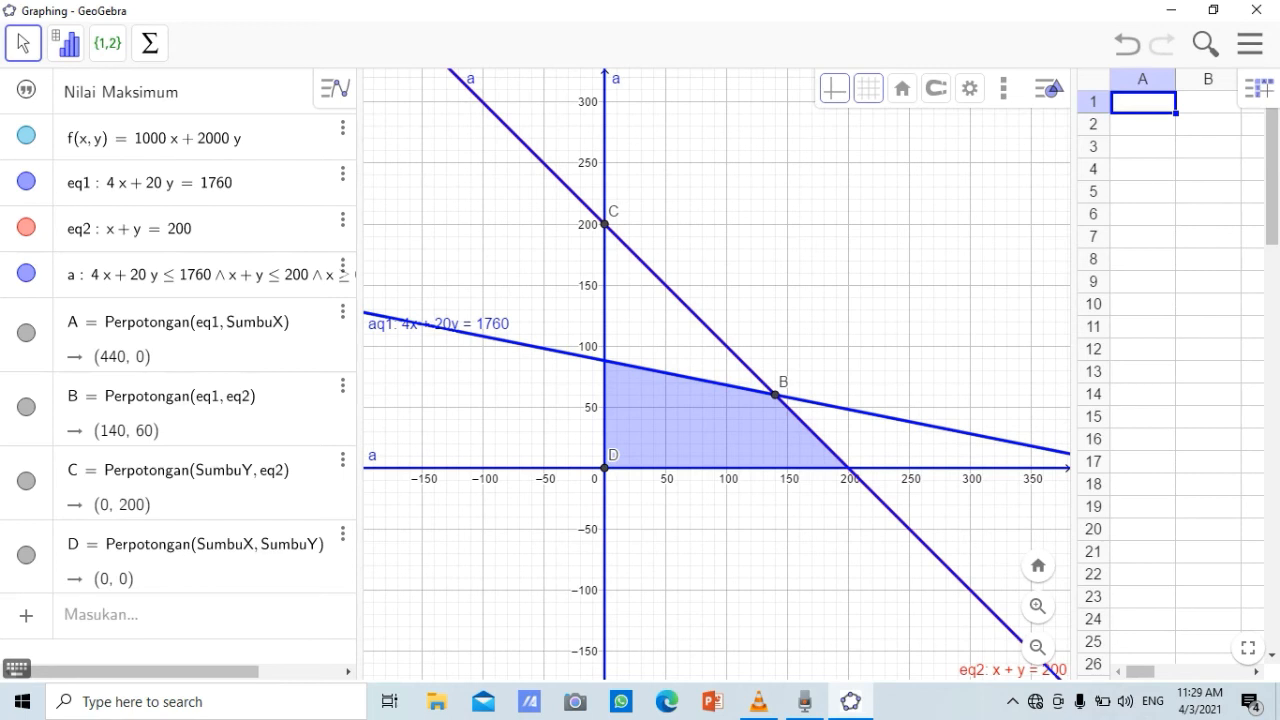
text(T)
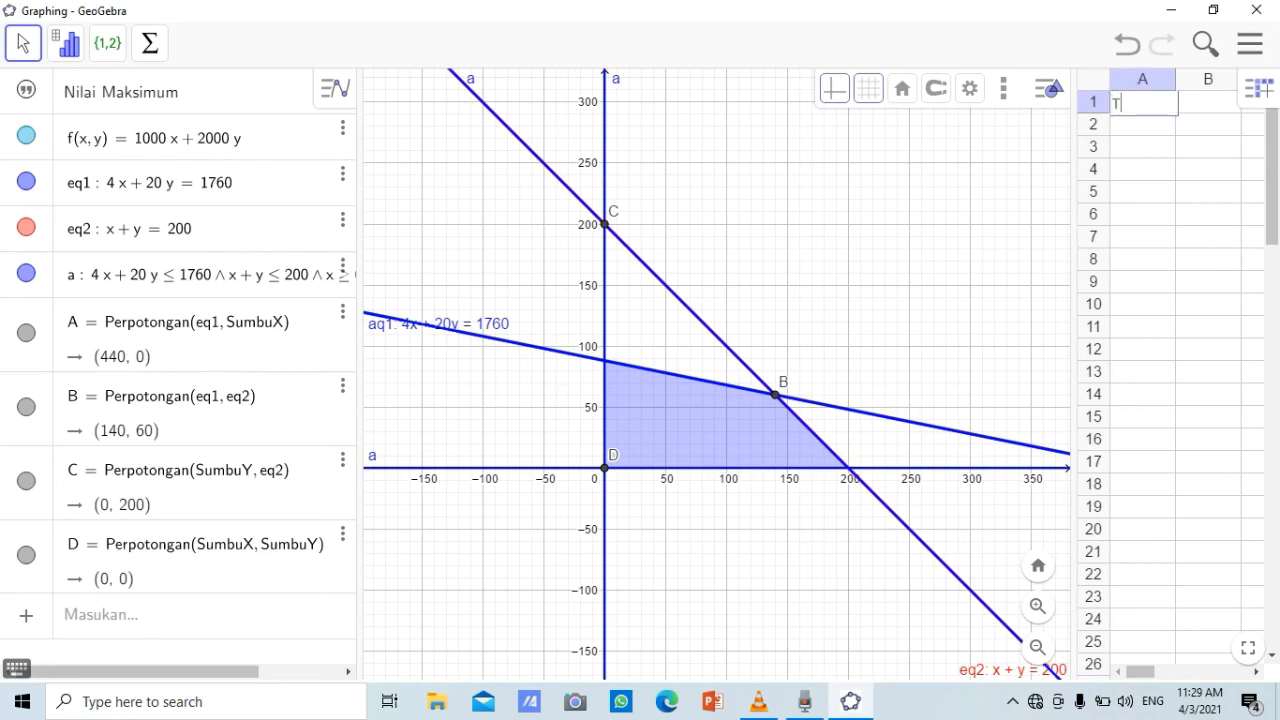
text(itik)
key(Tab)
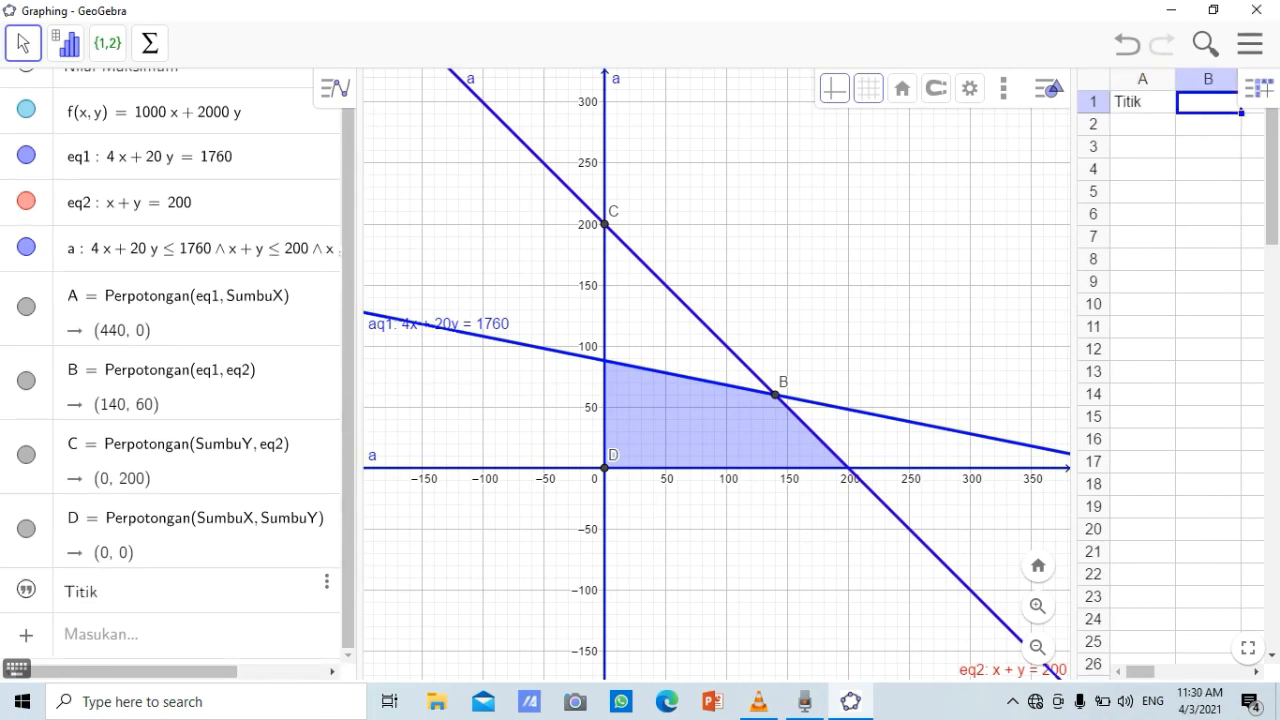
text(f(x,y)
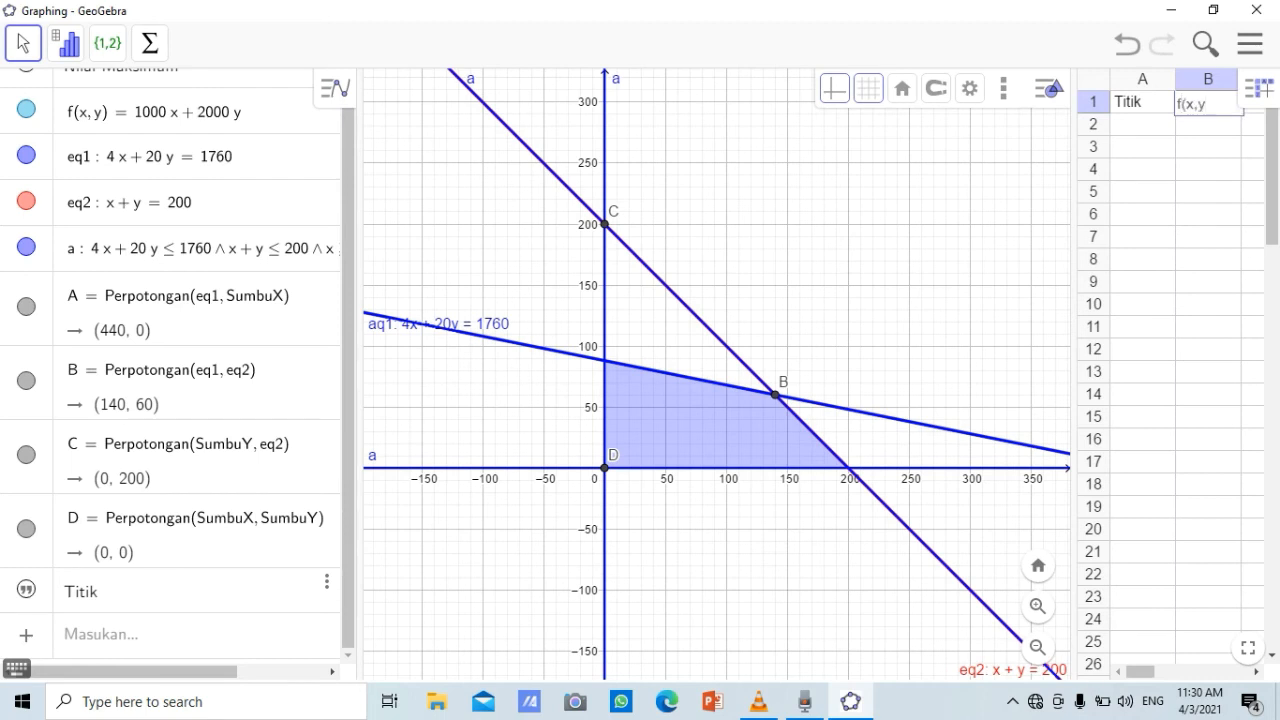
text()=z)
key(Return)
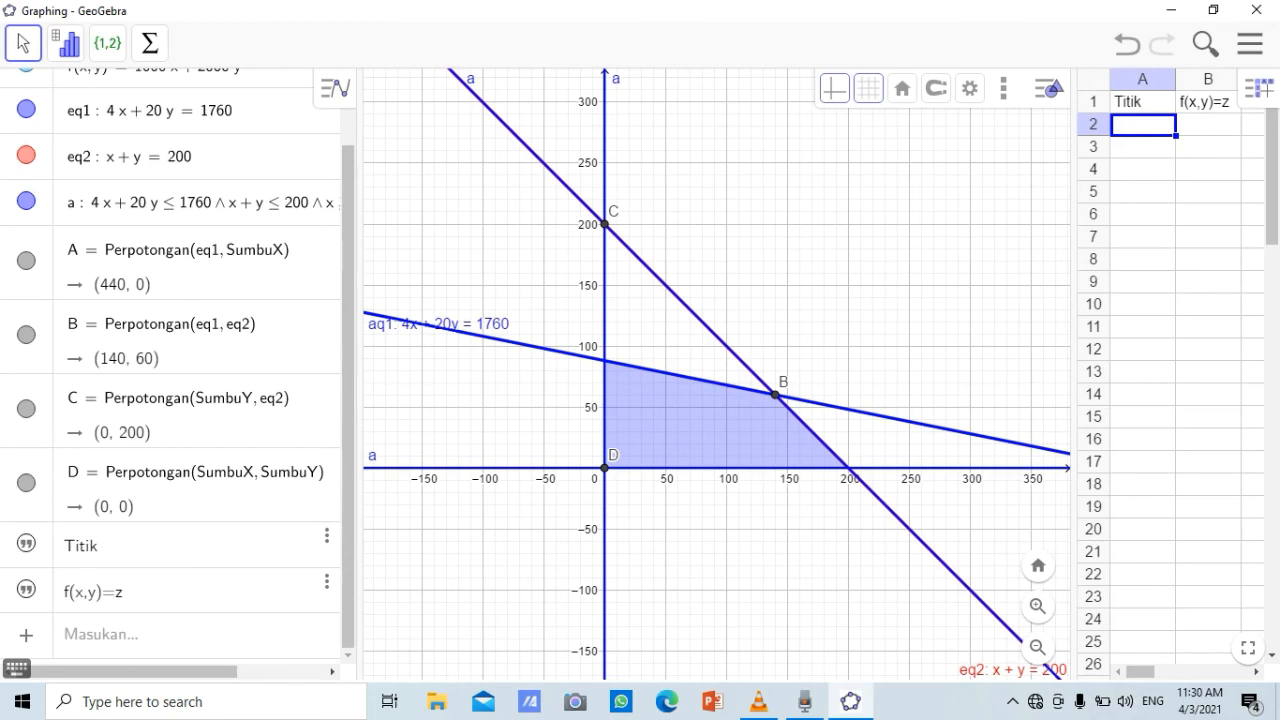
Fill cells A2 to A5 under Titik with the points A, B, C and D, one per row
text(A)
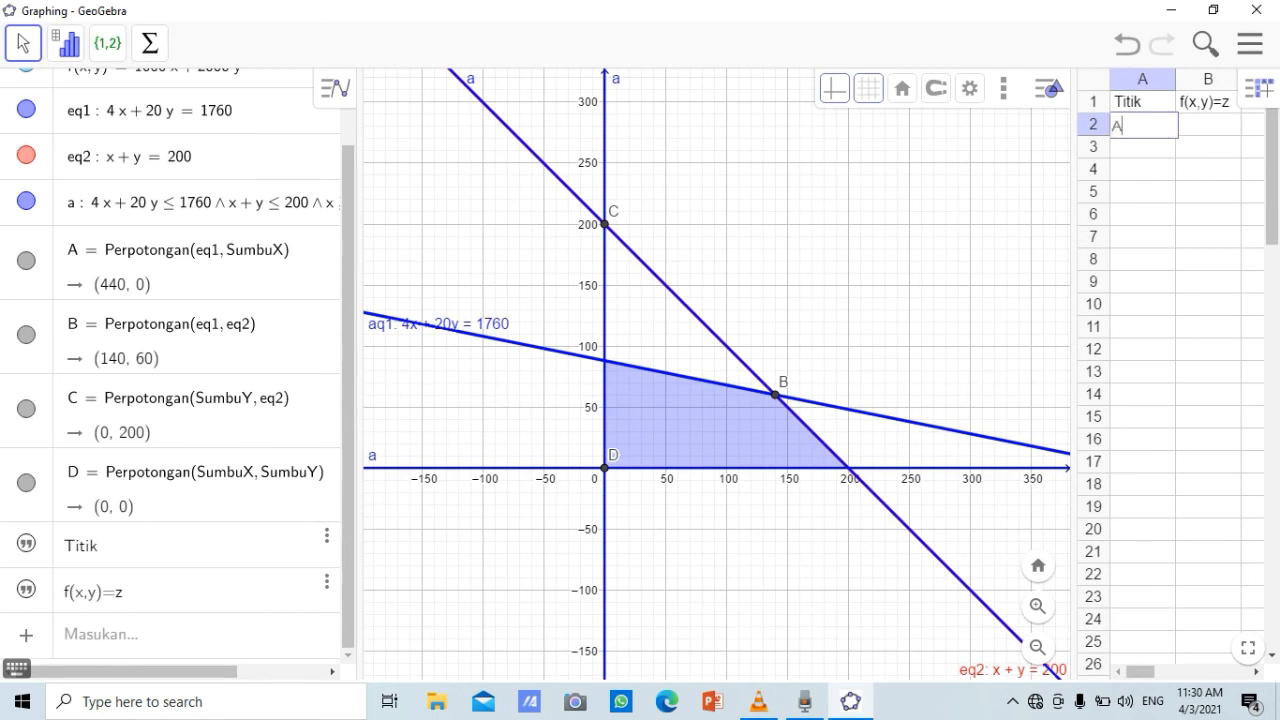
key(Return)
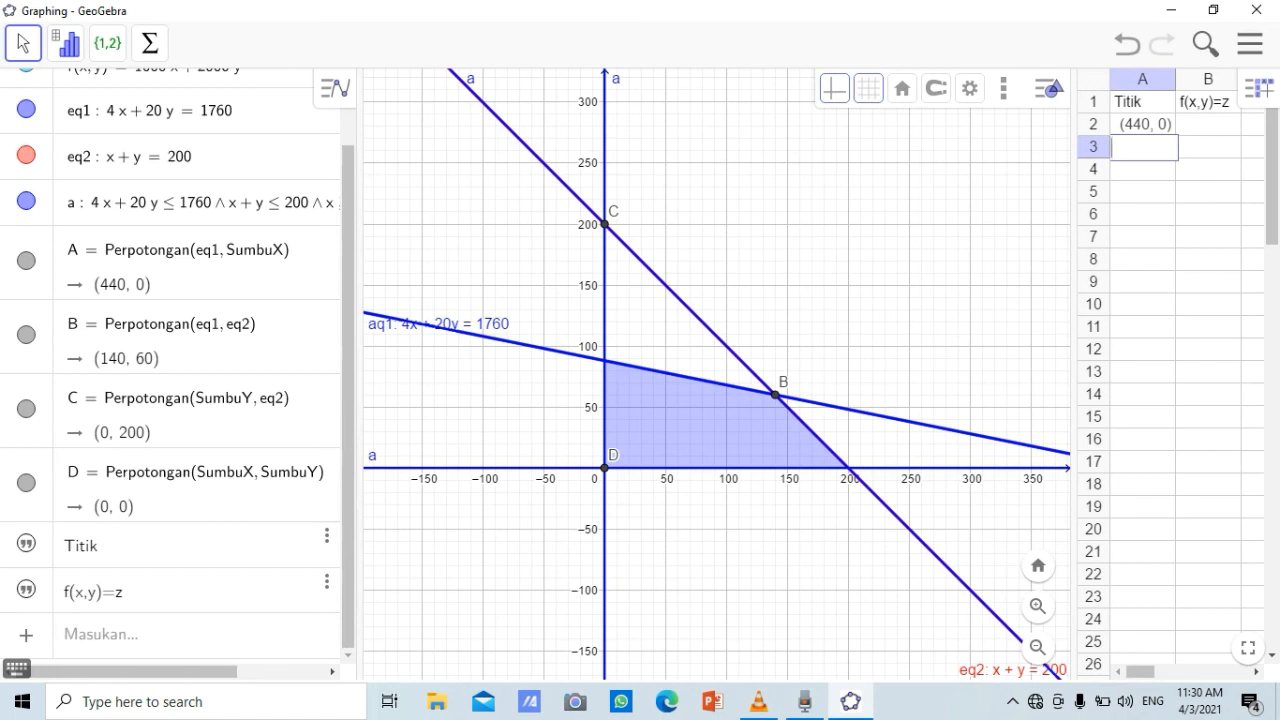
text(B)
key(Return)
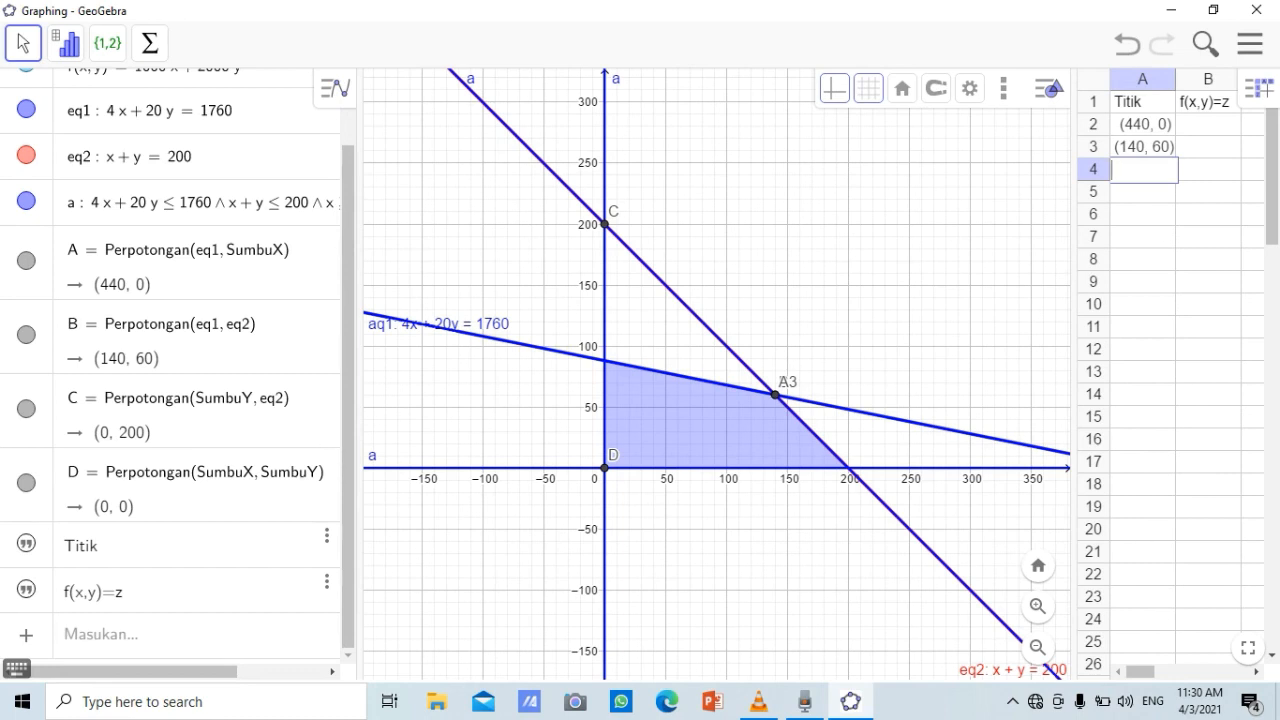
text(C)
key(Return)
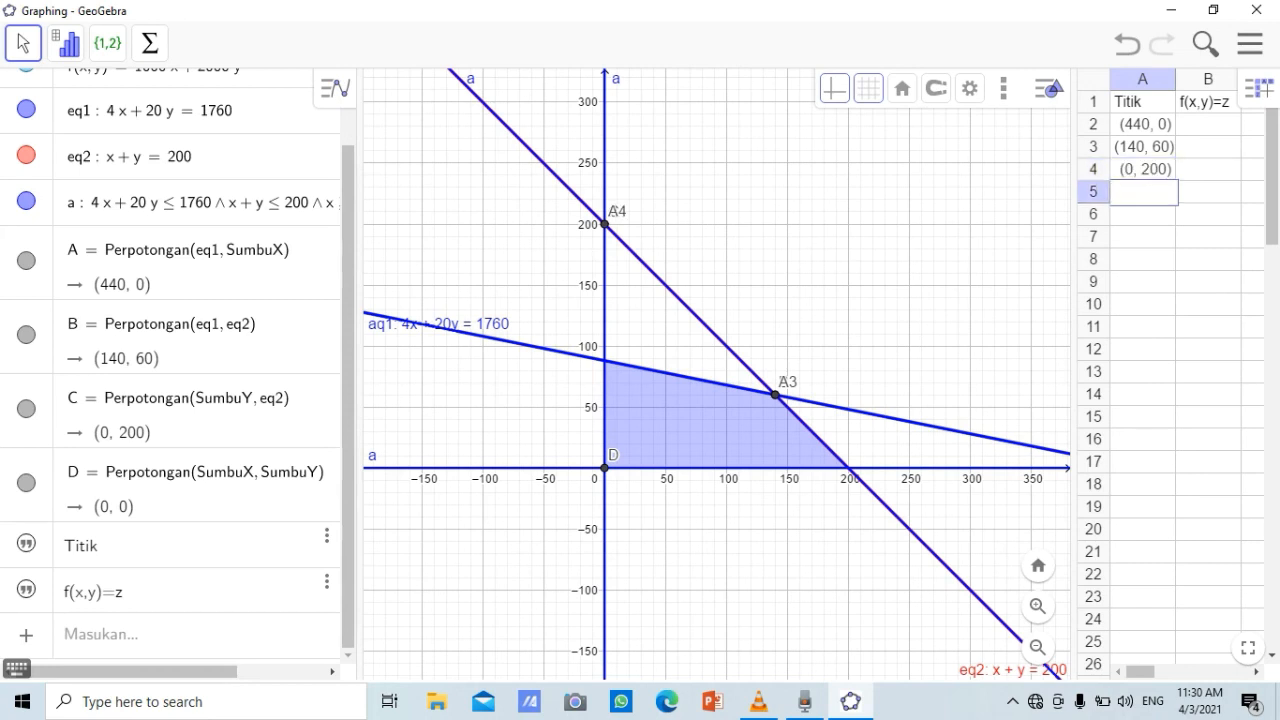
text(D)
key(Return)
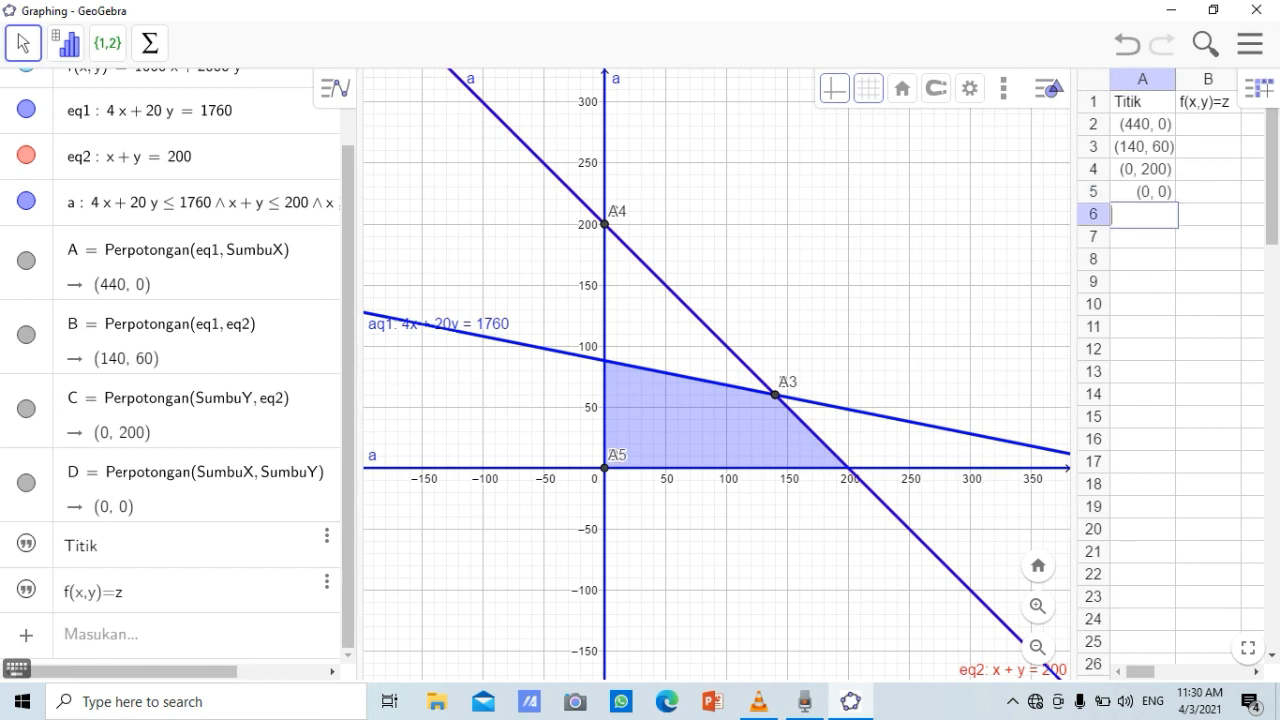
Evaluate the objective function f at points A and B in cells B2 and B3 of the f(x,y)=z column
click(1208, 125)
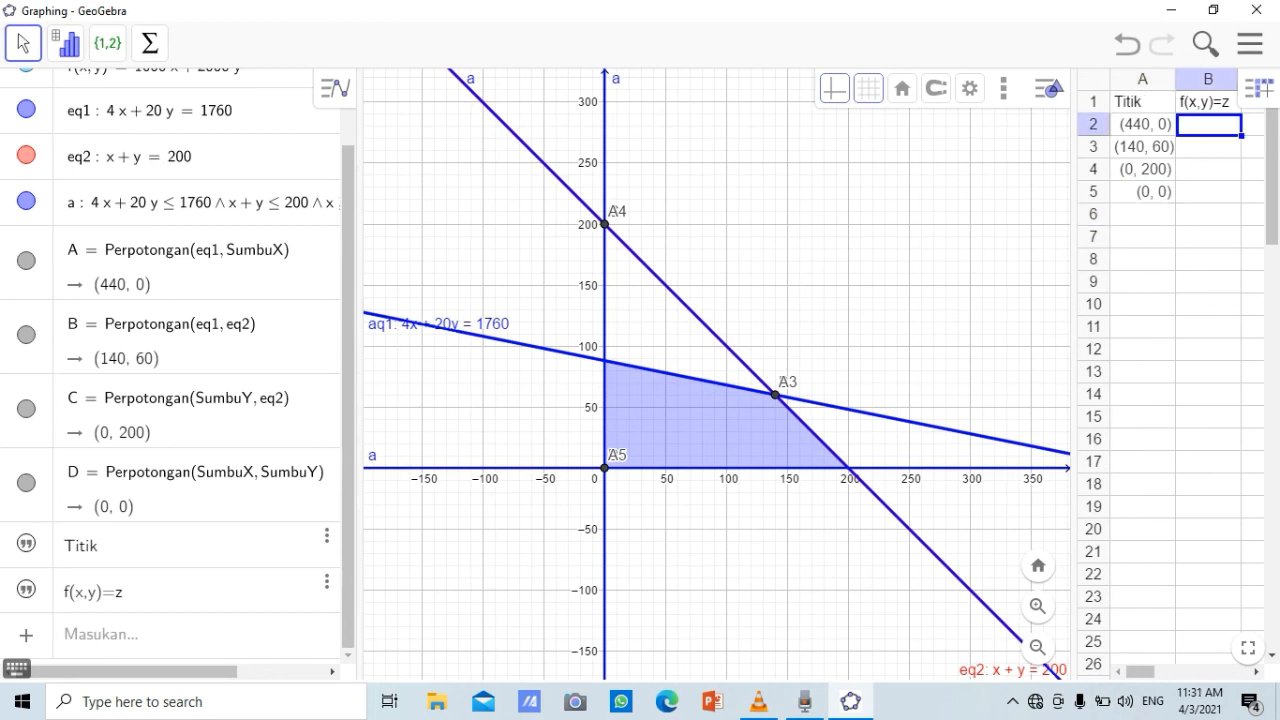
text(f)
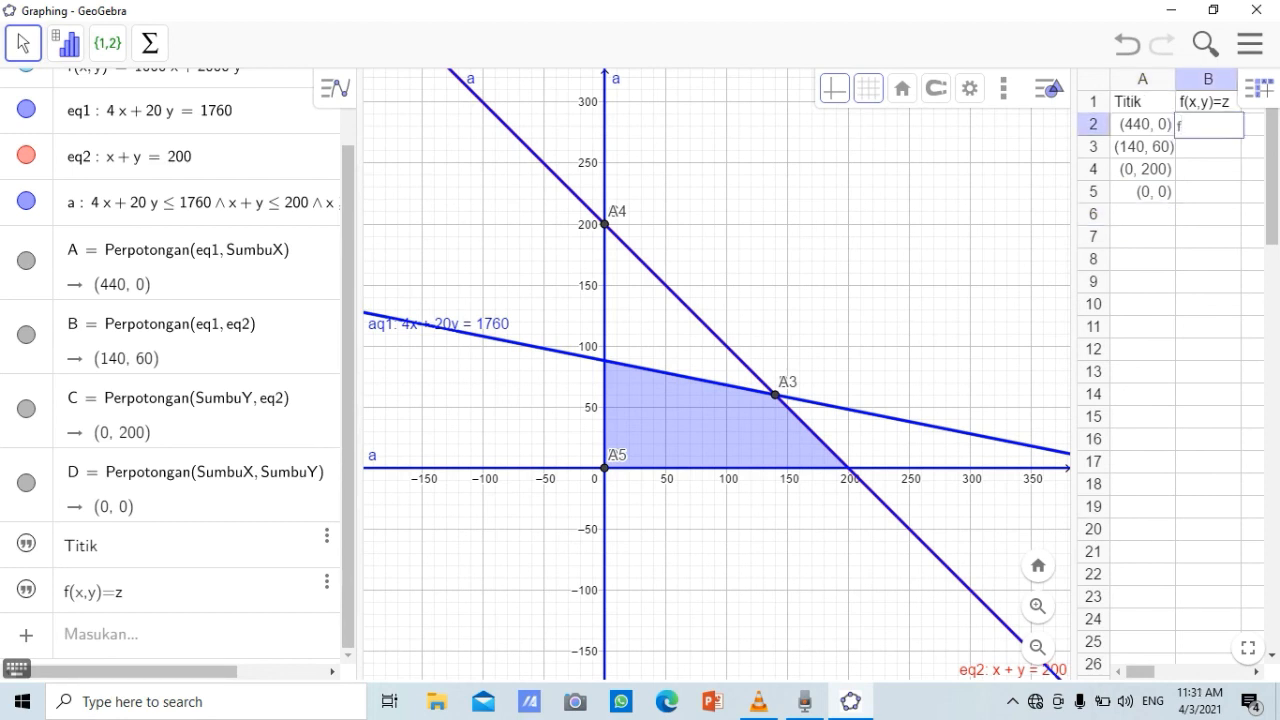
text(()
text(A)
text(2)
key(Return)
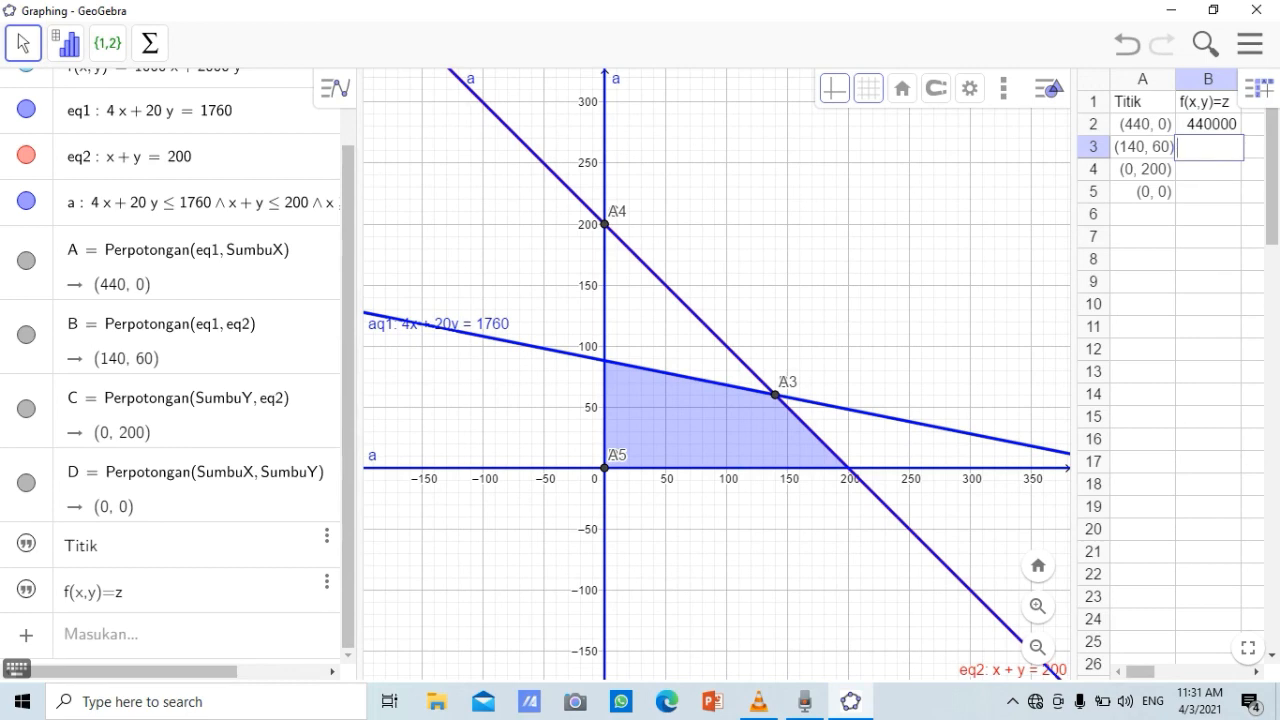
text(f(B))
key(Return)
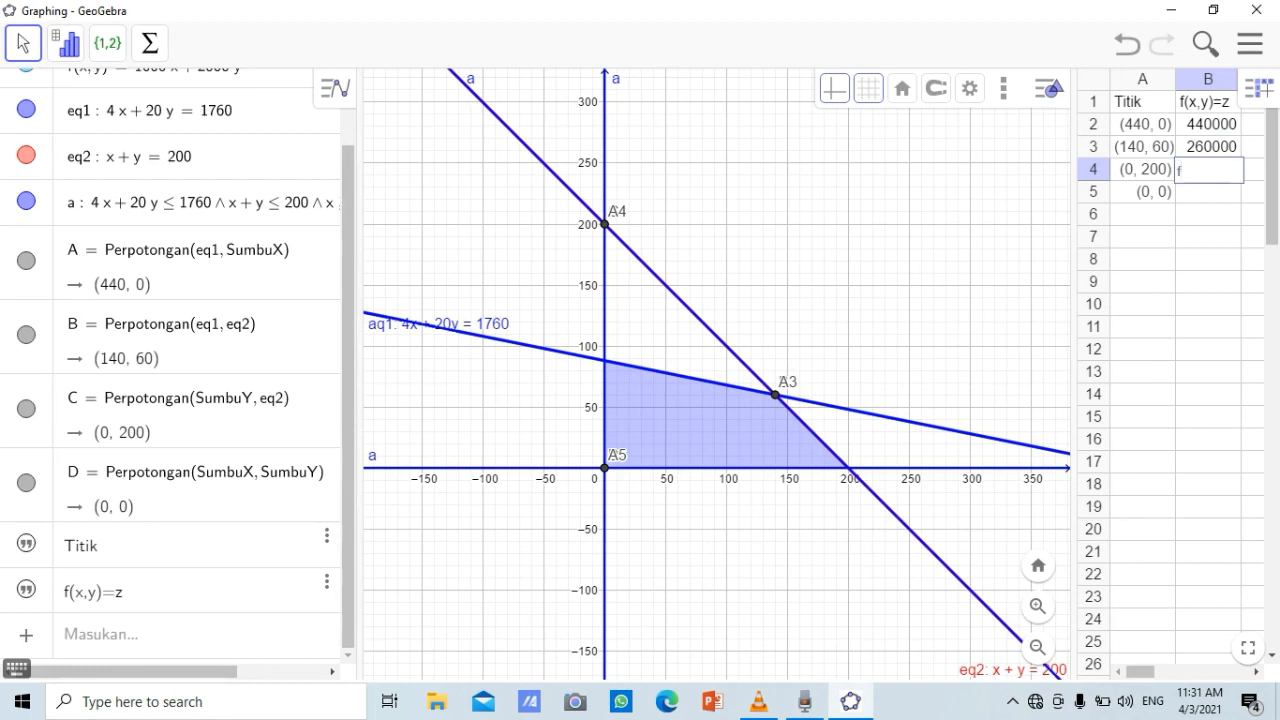
Complete the f(x,y)=z column with f(C) in cell B4 and f(D) in cell B5
text((C))
key(Return)
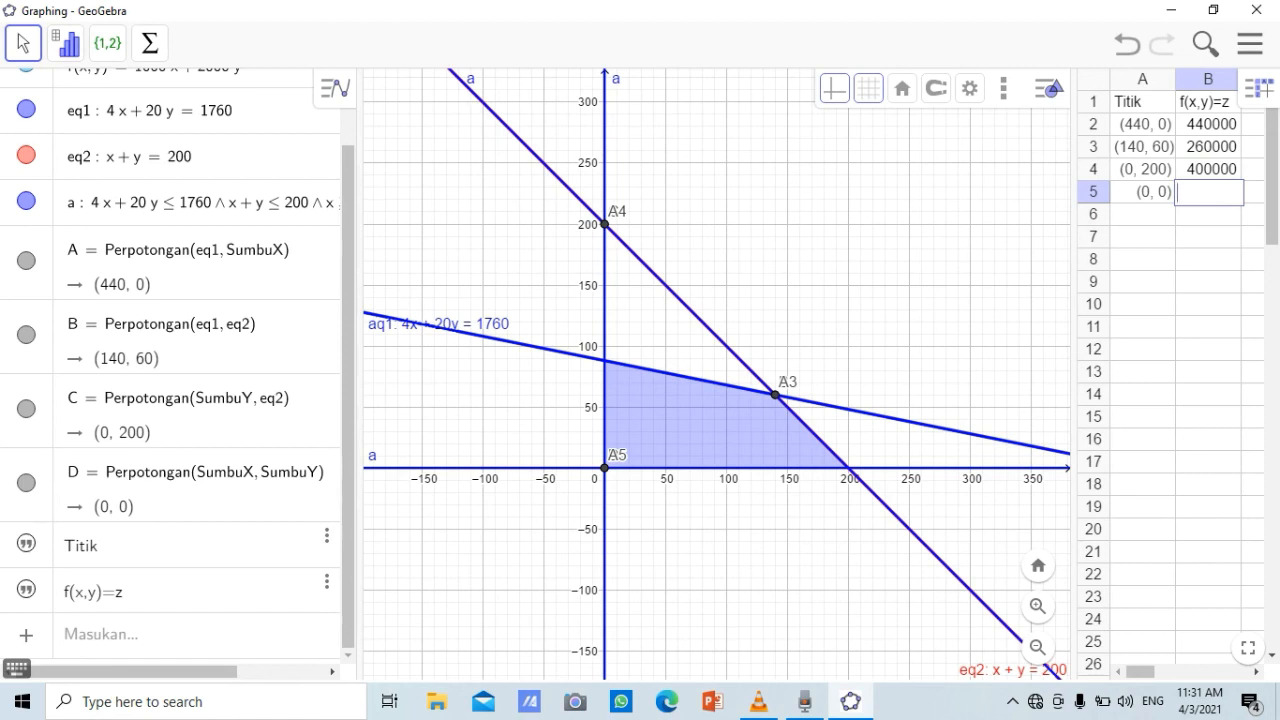
text(f(D))
key(Return)
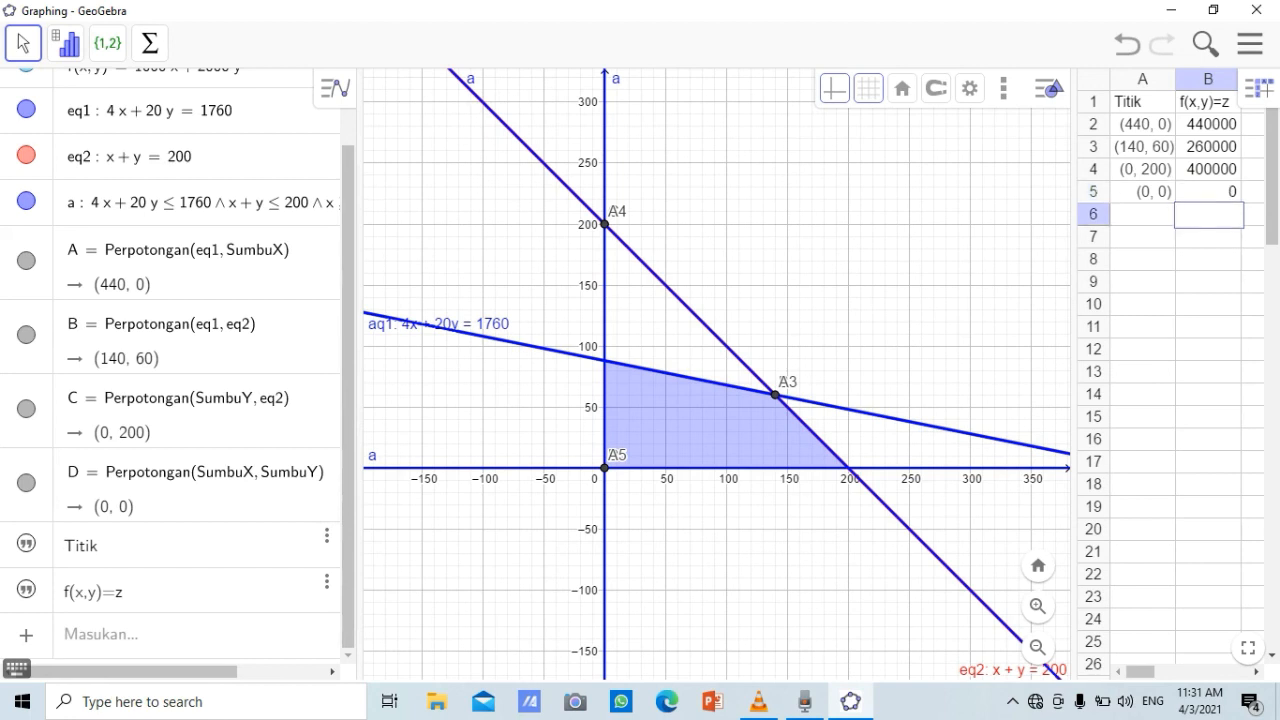